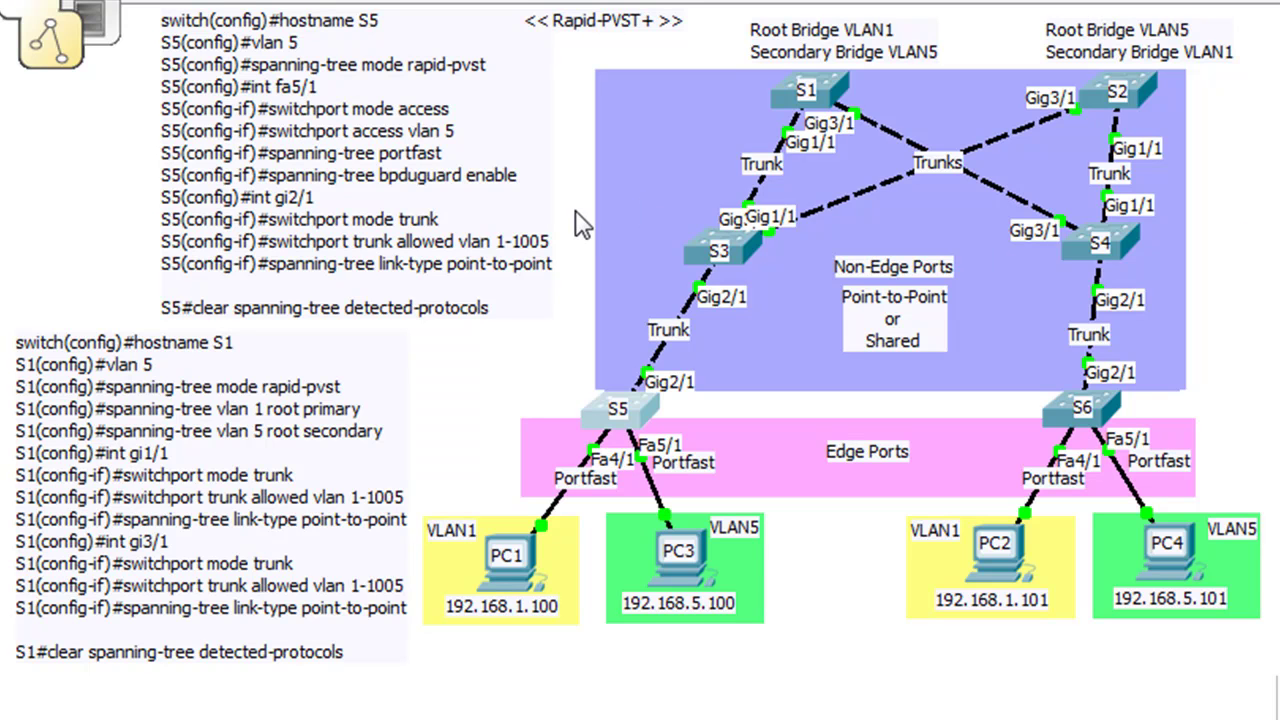
# Highlight the spanning-tree mode rapid-pvst line and the spanning-tree link-type point-to-point line in the S5 configuration note
pyautogui.click(175, 70)
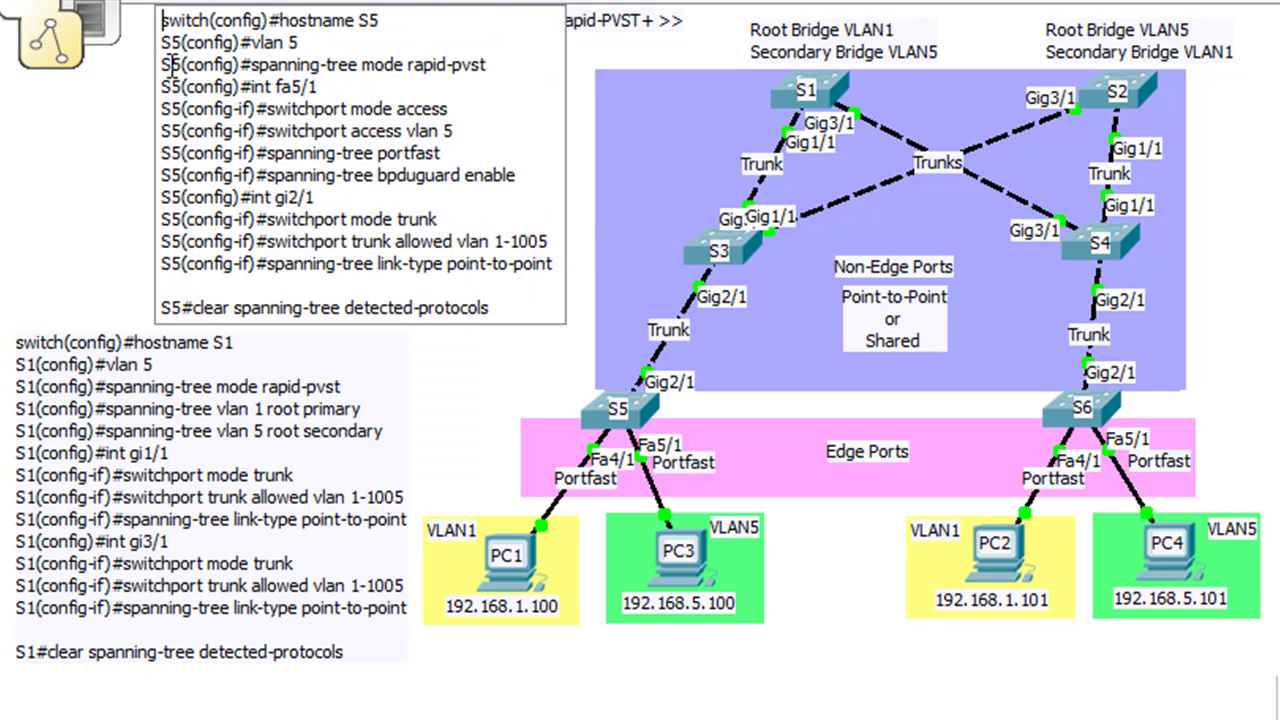
pyautogui.moveTo(162, 64); pyautogui.dragTo(506, 60)
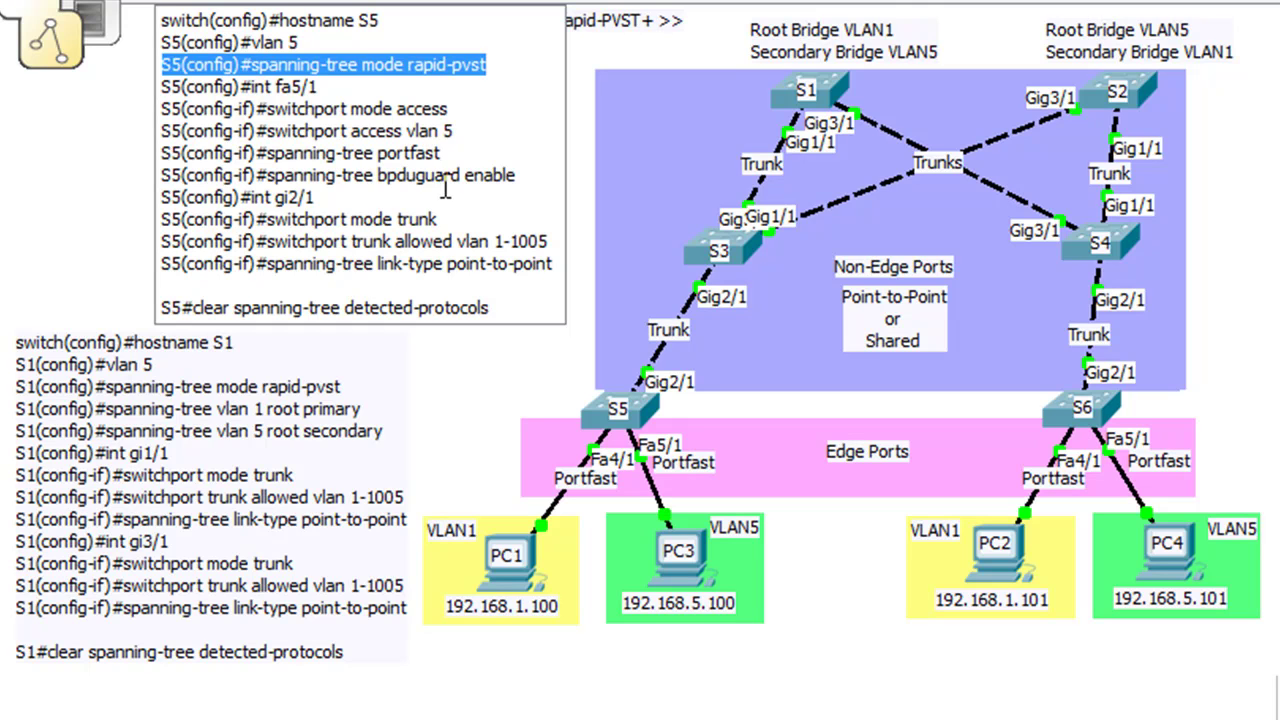
pyautogui.click(446, 263)
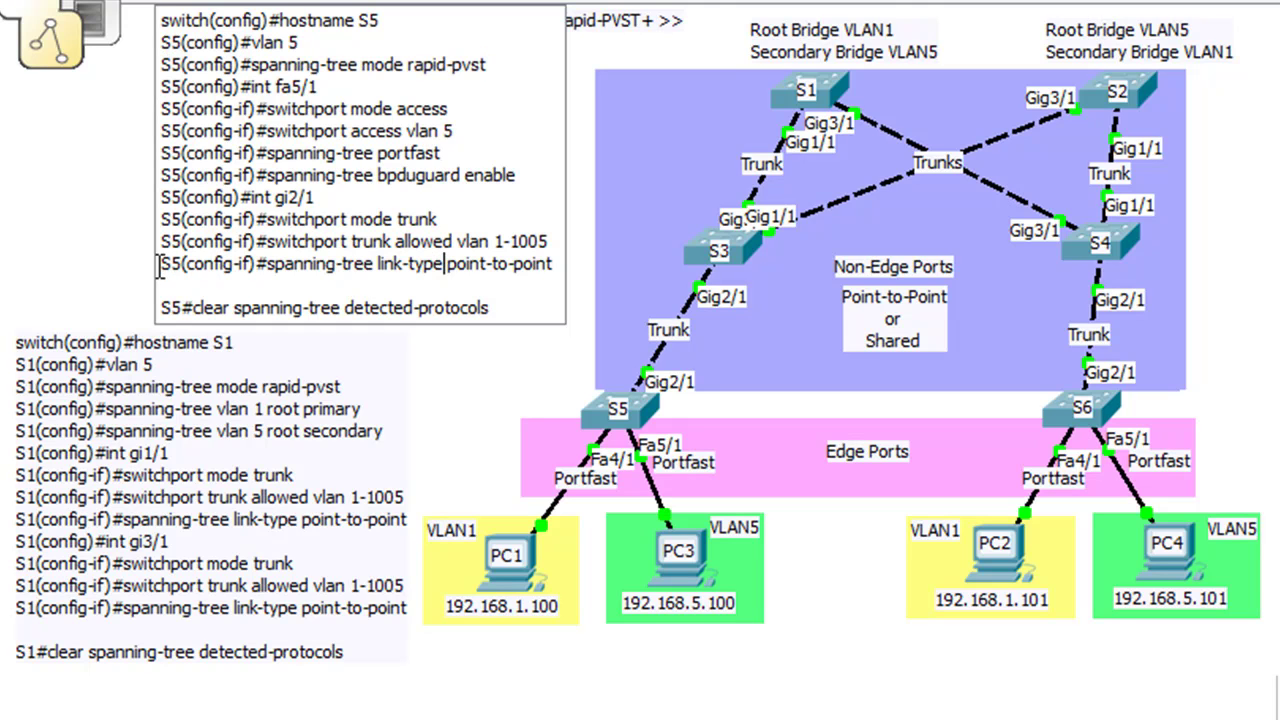
pyautogui.moveTo(161, 264); pyautogui.dragTo(556, 264)
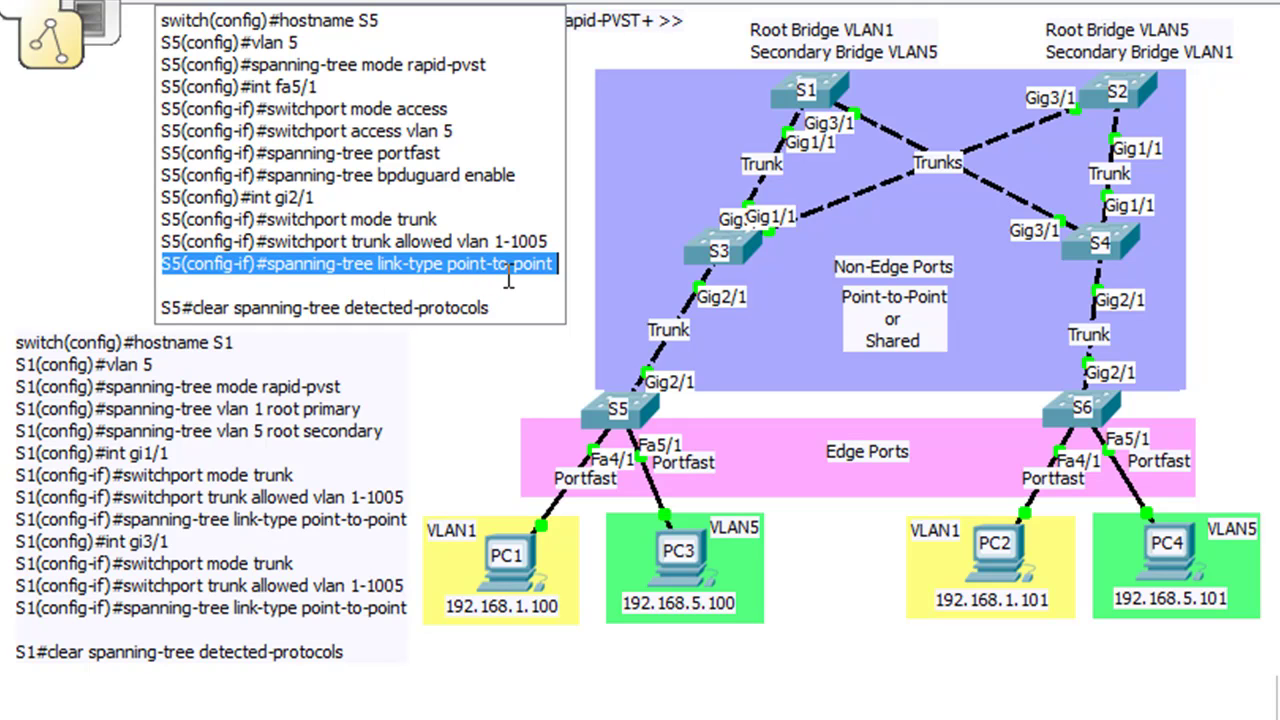
pyautogui.click(534, 362)
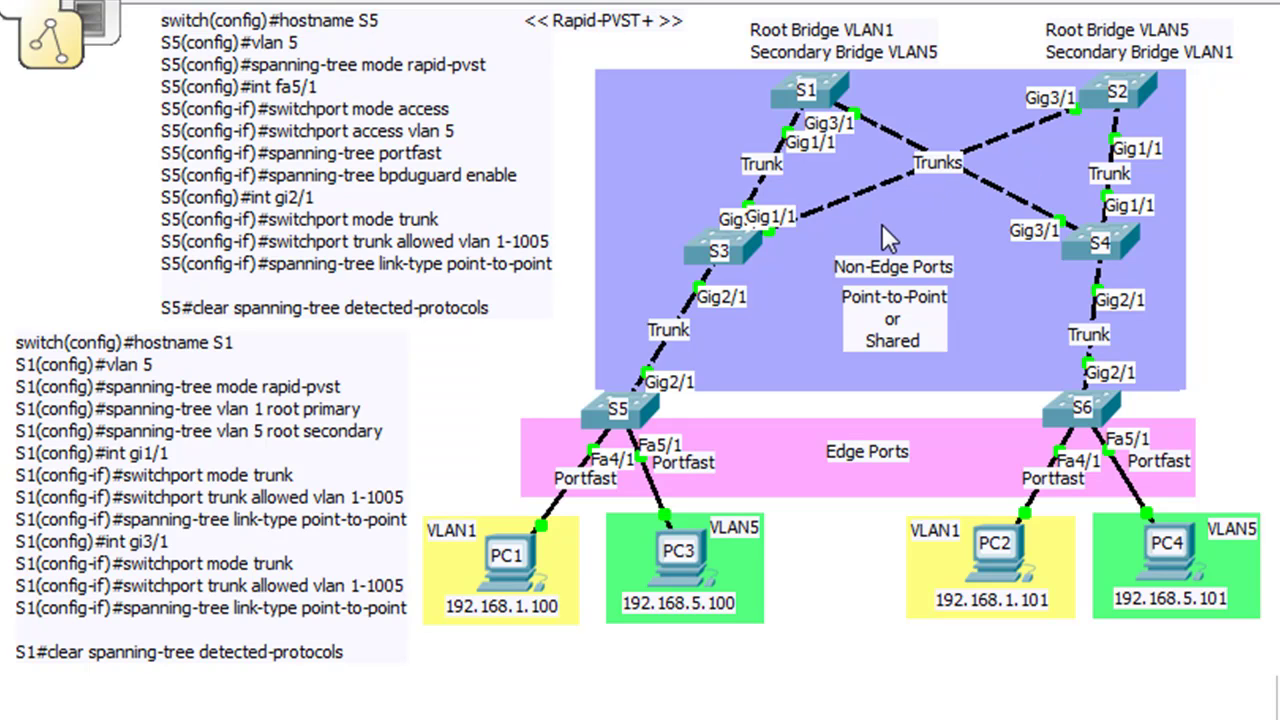
pyautogui.moveTo(890, 224); pyautogui.dragTo(771, 371)
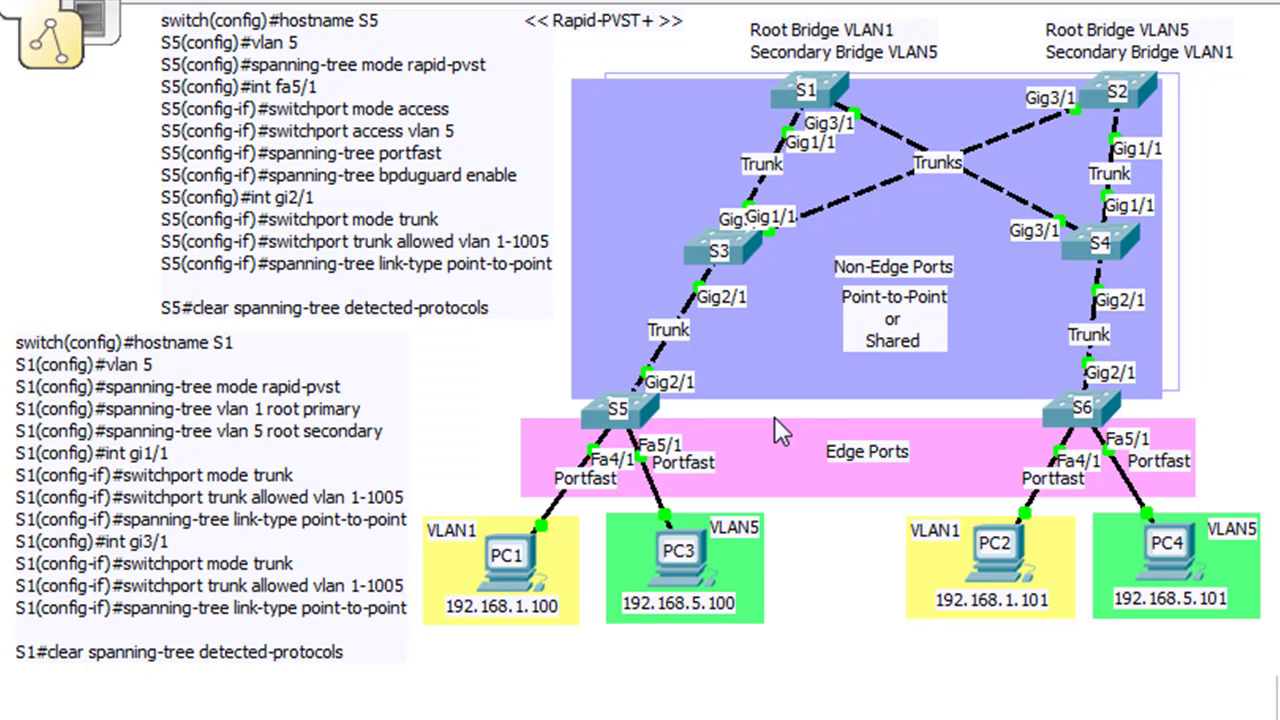
pyautogui.moveTo(646, 250)
pyautogui.mouseDown()
pyautogui.moveTo(662, 233)
pyautogui.moveTo(668, 243)
pyautogui.mouseUp()
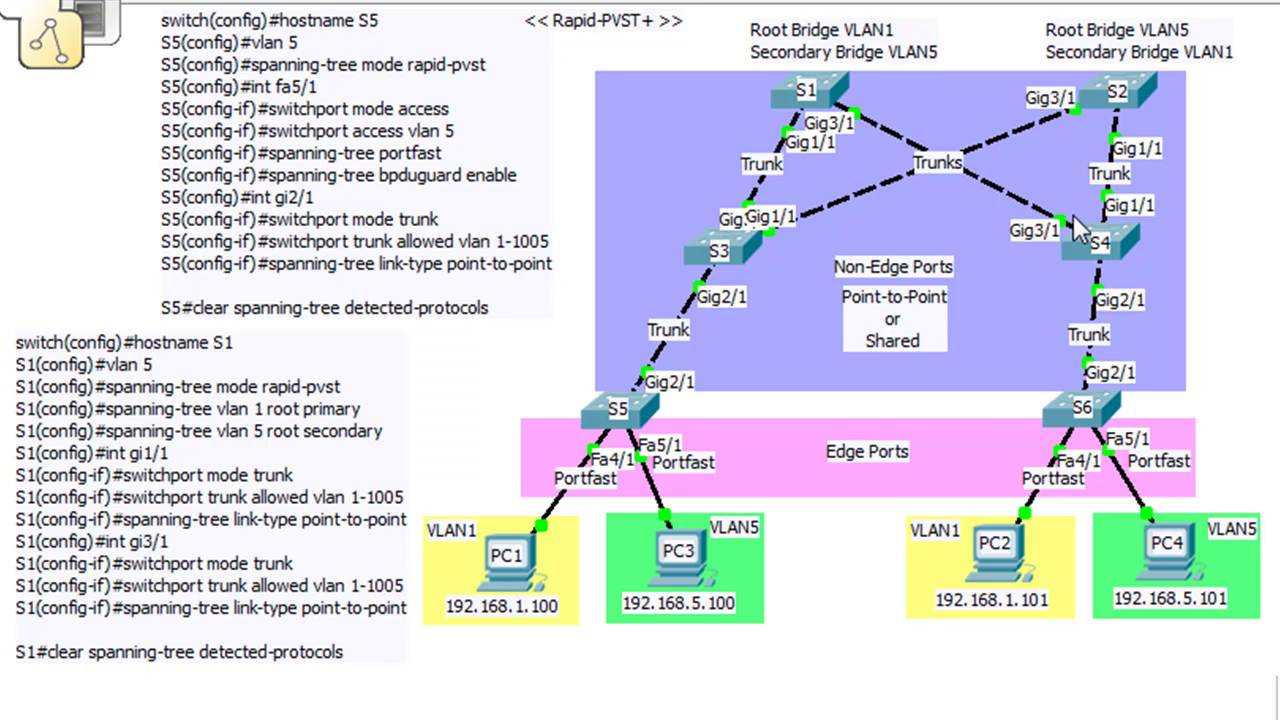
# Highlight the clear spanning-tree detected-protocols command at the end of the S5 configuration note
pyautogui.moveTo(1098, 185)
pyautogui.moveTo(1029, 341)
pyautogui.click(365, 314)
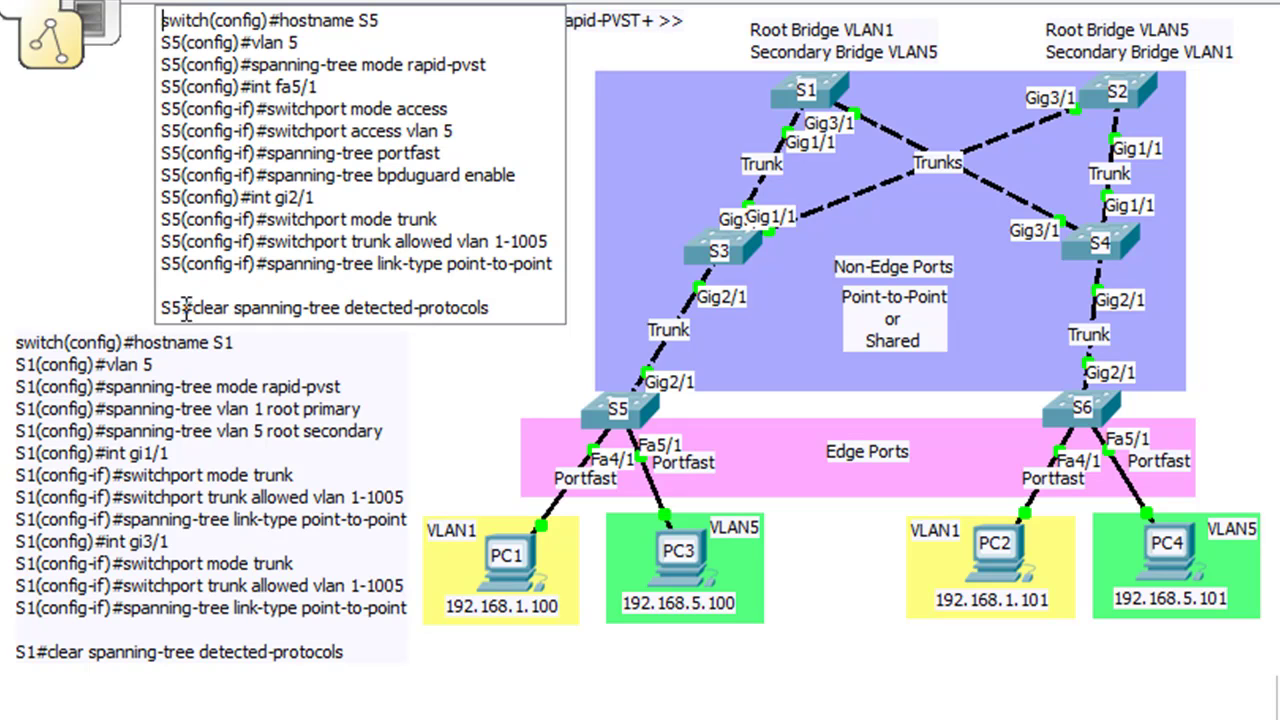
pyautogui.moveTo(160, 310); pyautogui.dragTo(515, 312)
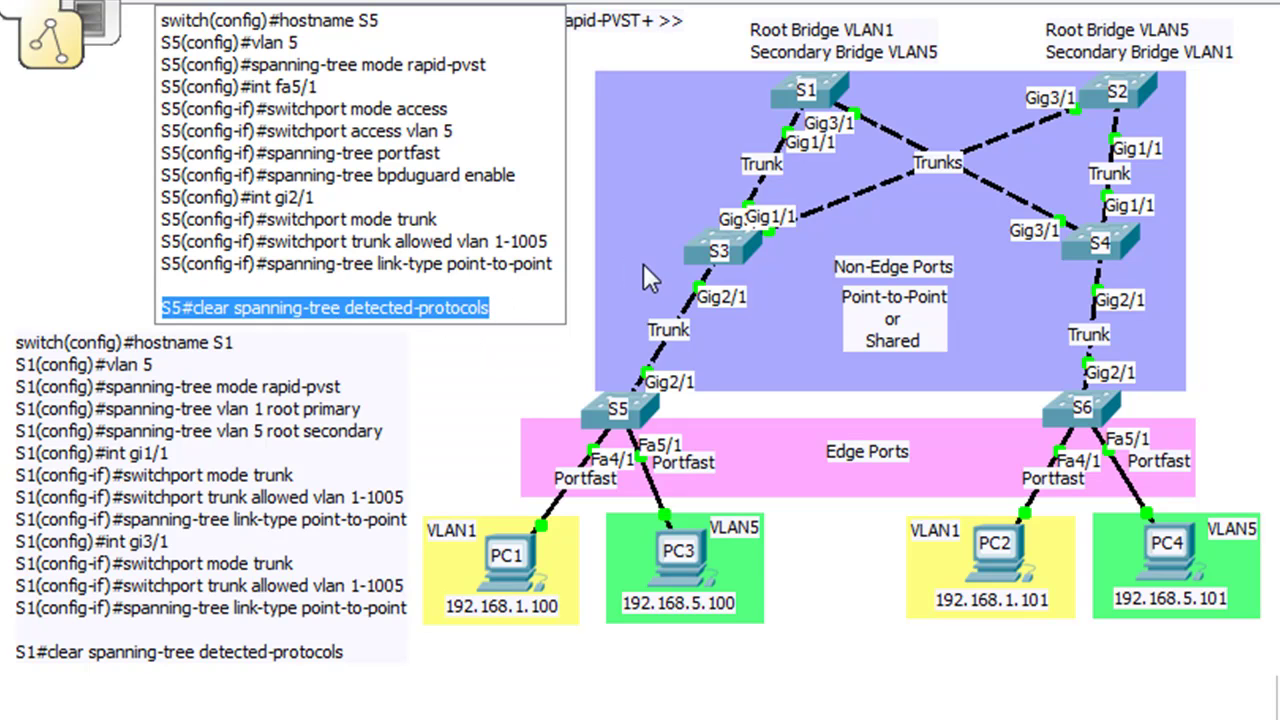
pyautogui.click(547, 302)
pyautogui.moveTo(522, 308); pyautogui.dragTo(150, 312)
pyautogui.click(560, 352)
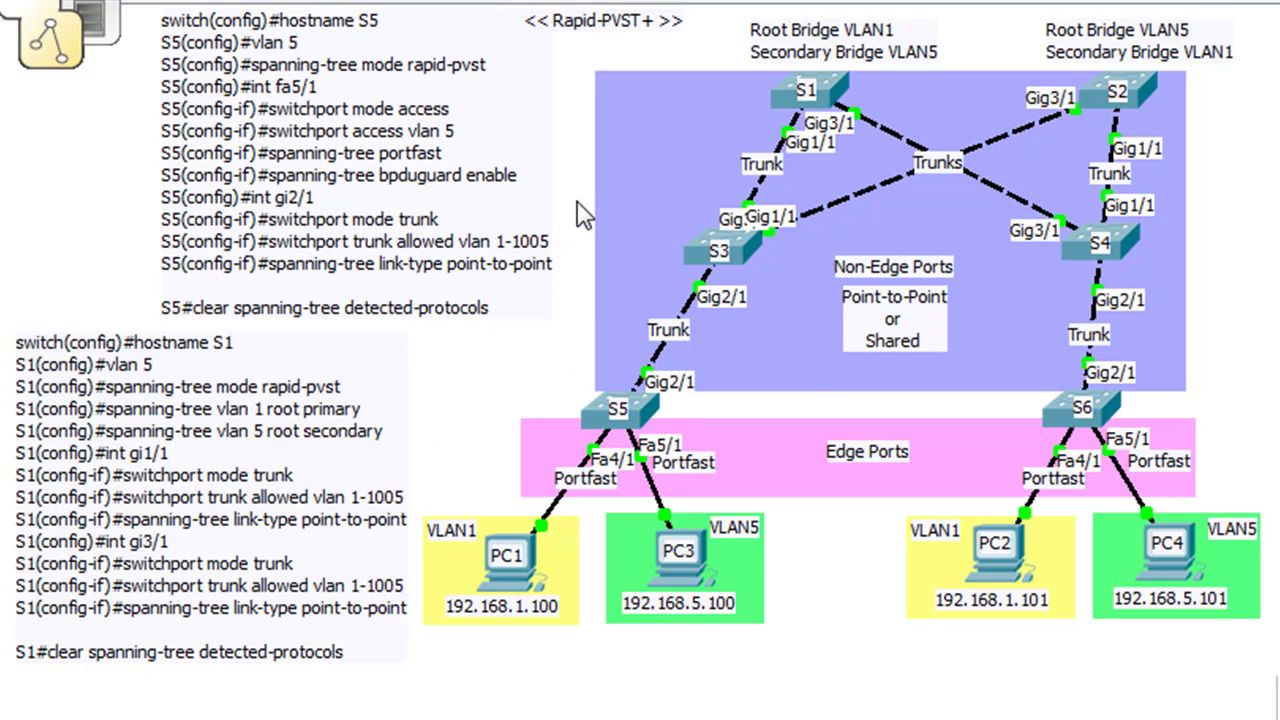
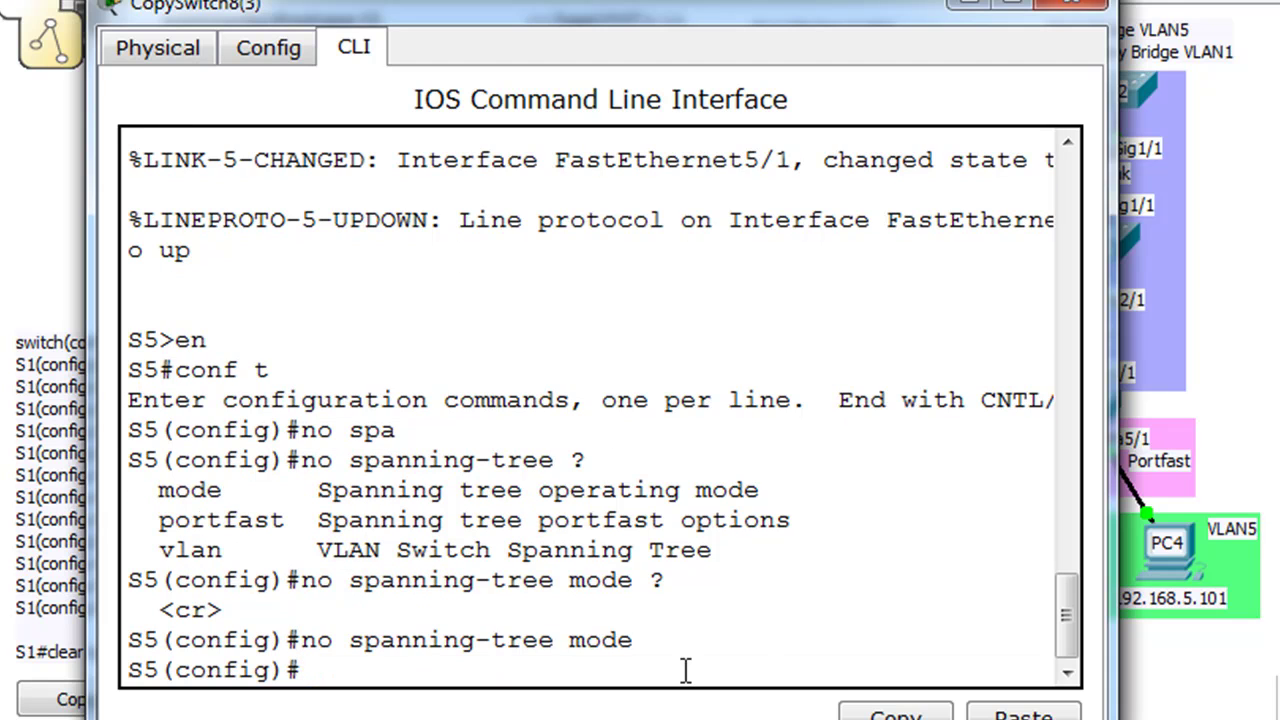
# Leave configuration mode on S5 and review the spanning-tree status of its VLANs with show span
pyautogui.hotkey('ctrl', 'z')
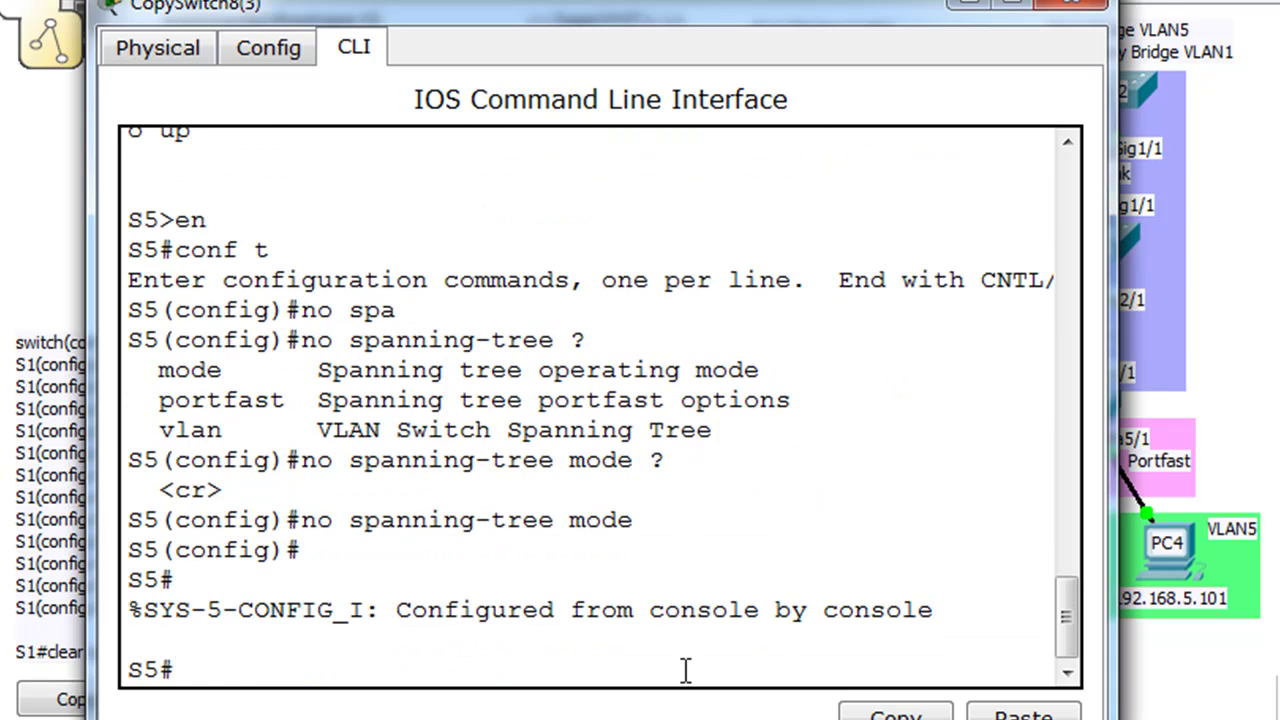
pyautogui.write('show span')
pyautogui.press('Return')
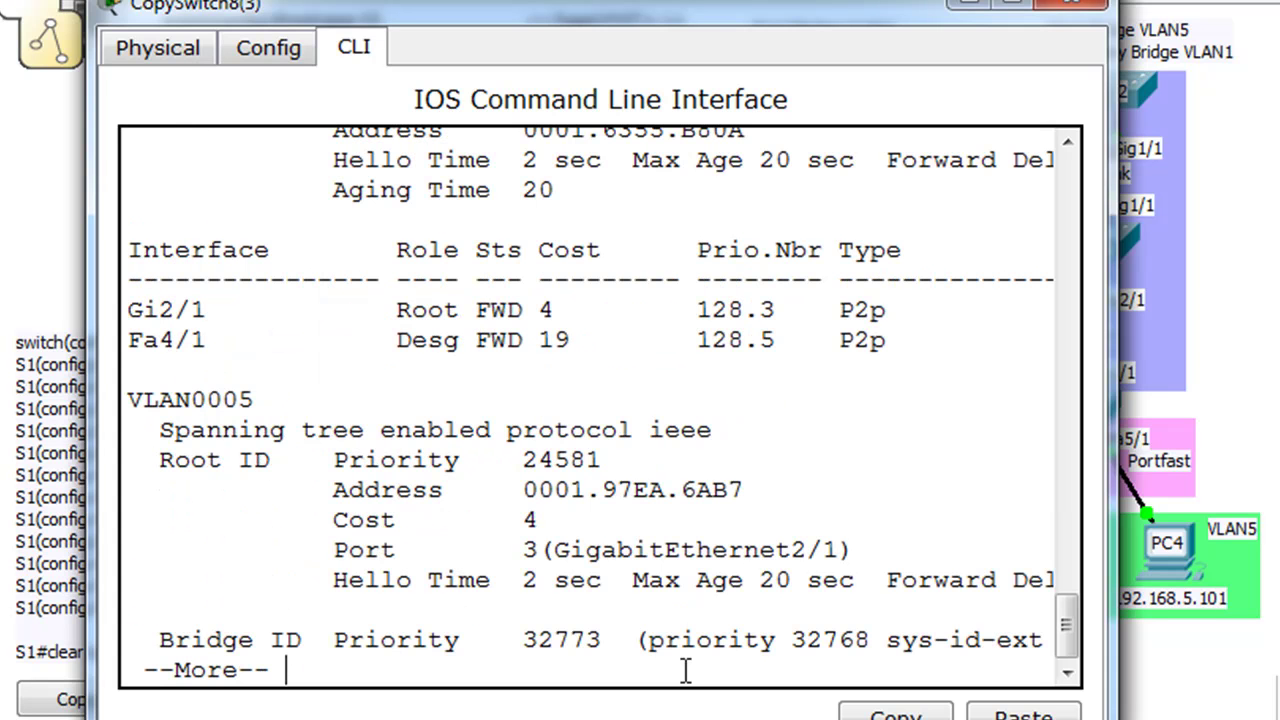
pyautogui.moveTo(1068, 614); pyautogui.dragTo(1062, 559)
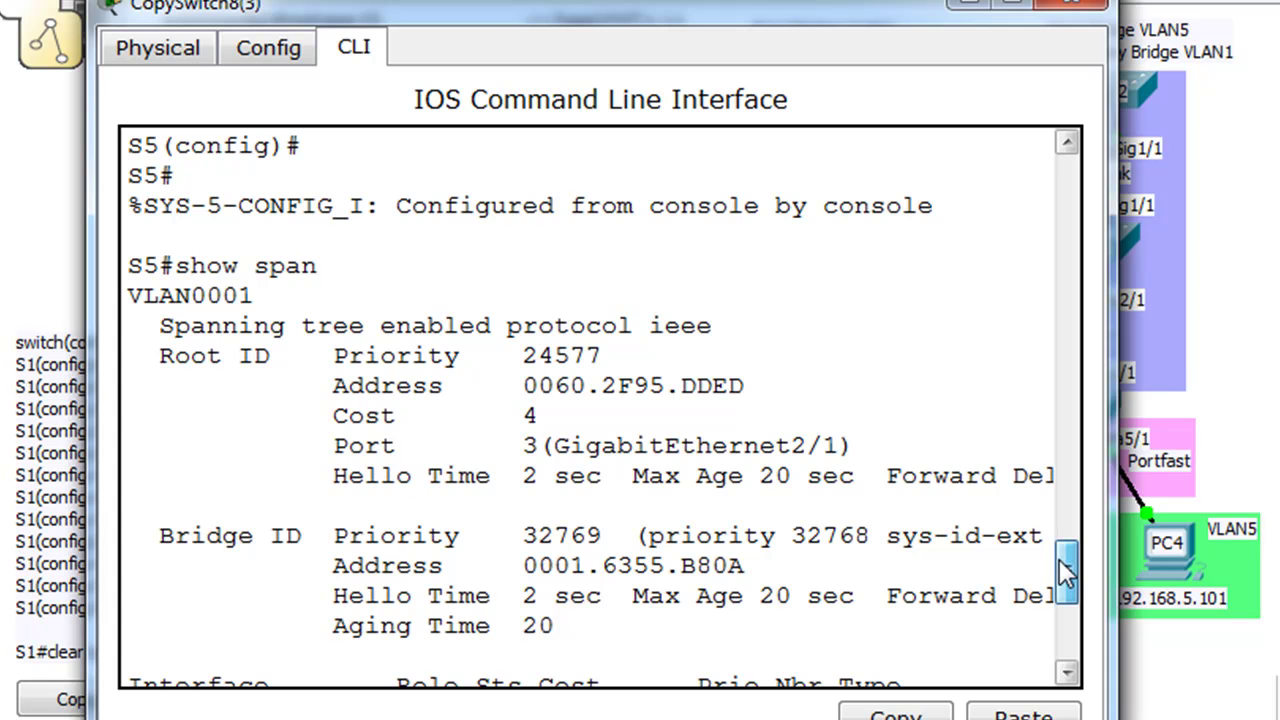
pyautogui.moveTo(1062, 570); pyautogui.dragTo(1035, 700)
pyautogui.press('space')
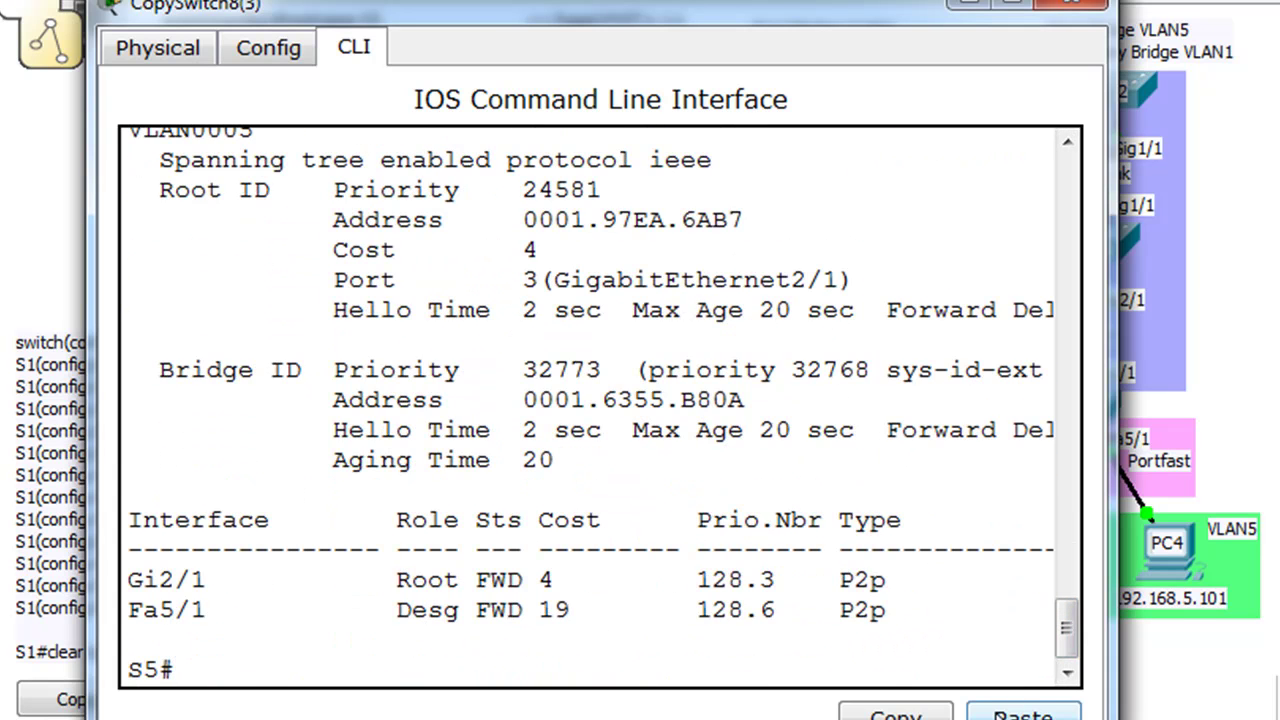
# Enter global configuration on S5 with conf t and run no spanning-tree mode pvst
pyautogui.click(1035, 708)
pyautogui.press('BackSpace')
pyautogui.press('BackSpace')
pyautogui.press('BackSpace')
pyautogui.press('BackSpace')
pyautogui.press('BackSpace')
pyautogui.press('BackSpace')
pyautogui.press('BackSpace')
pyautogui.press('BackSpace')
pyautogui.write('conf t')
pyautogui.press('Return')
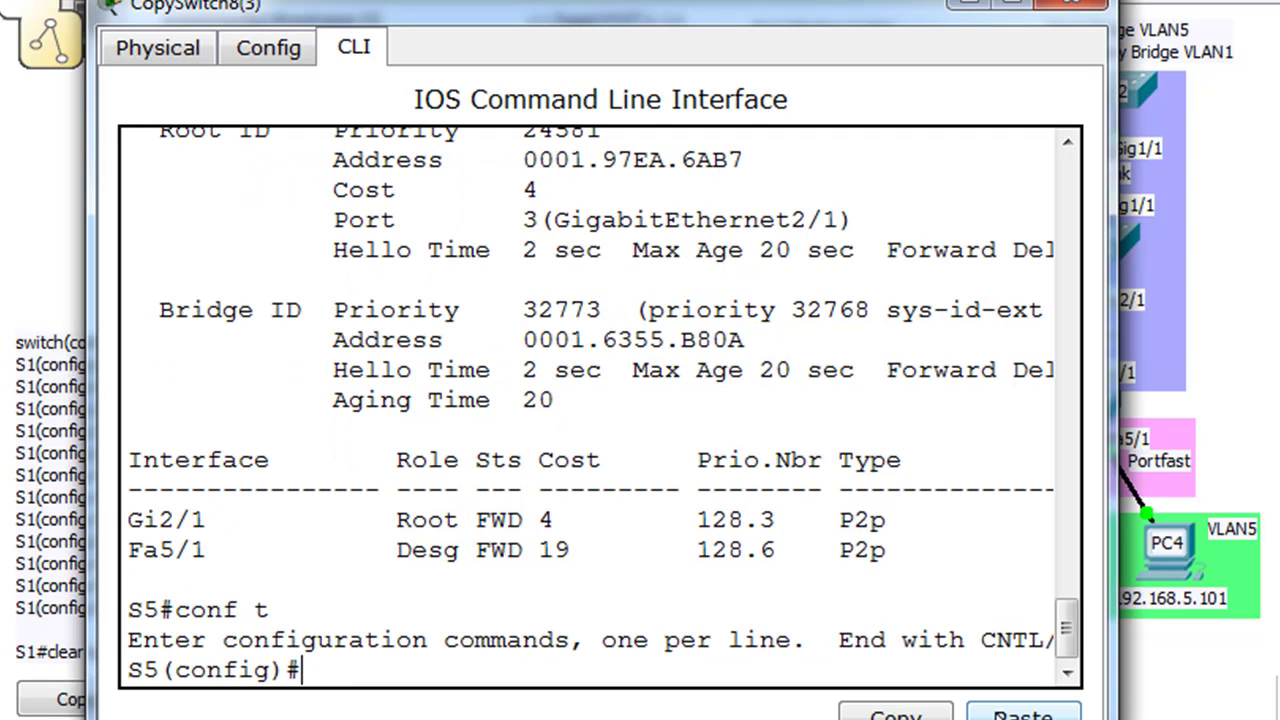
pyautogui.write('sh')
pyautogui.write('no span')
pyautogui.press('Tab')
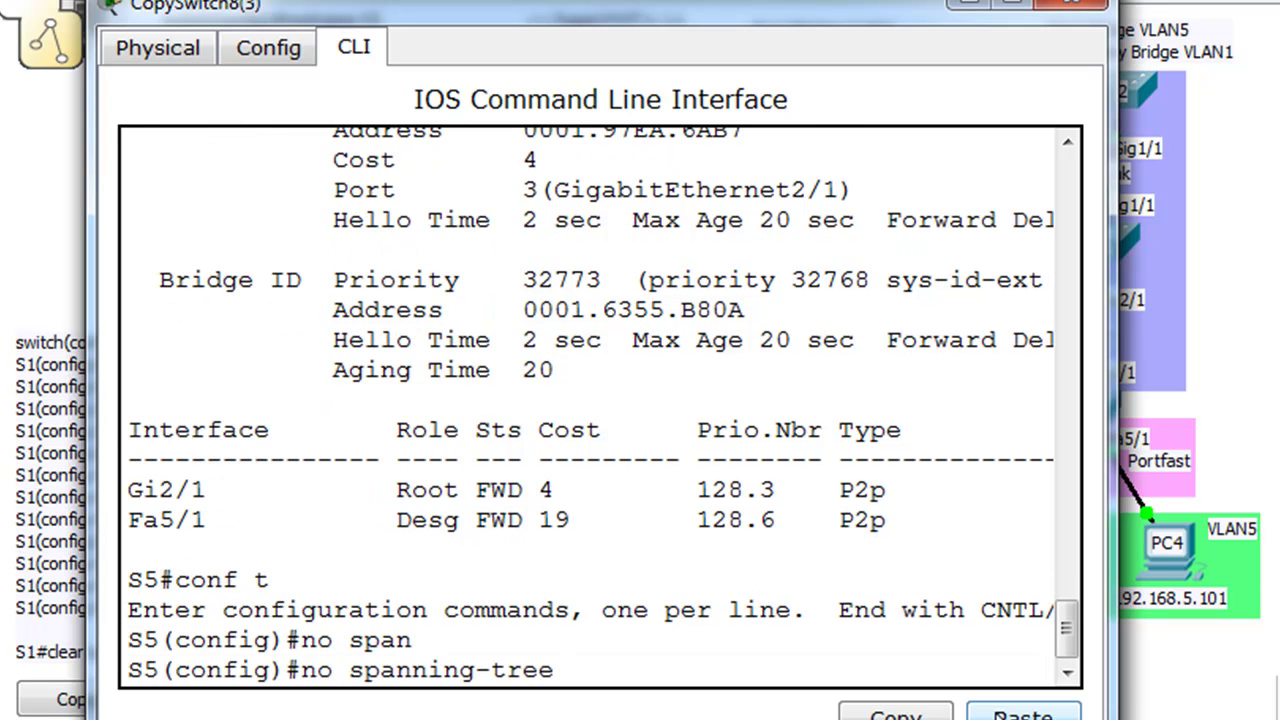
pyautogui.press('Return')
pyautogui.press('Up')
pyautogui.write('mode ')
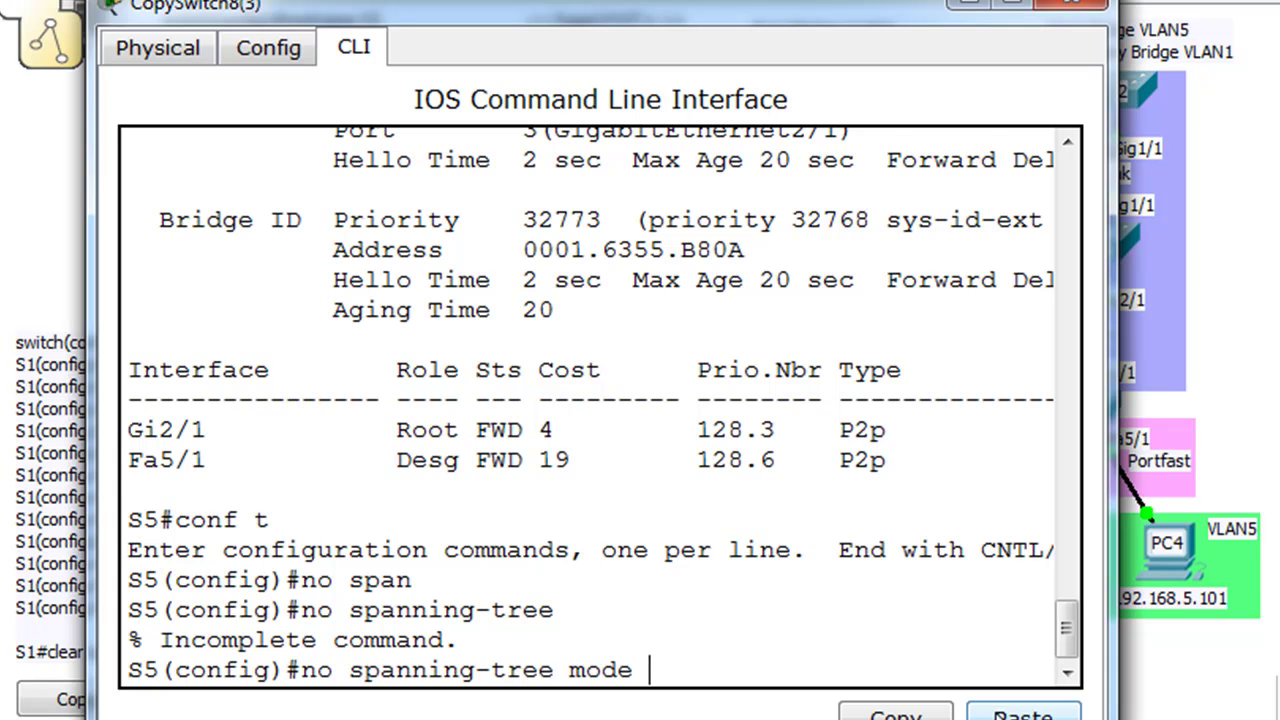
pyautogui.write('pvst')
pyautogui.press('Return')
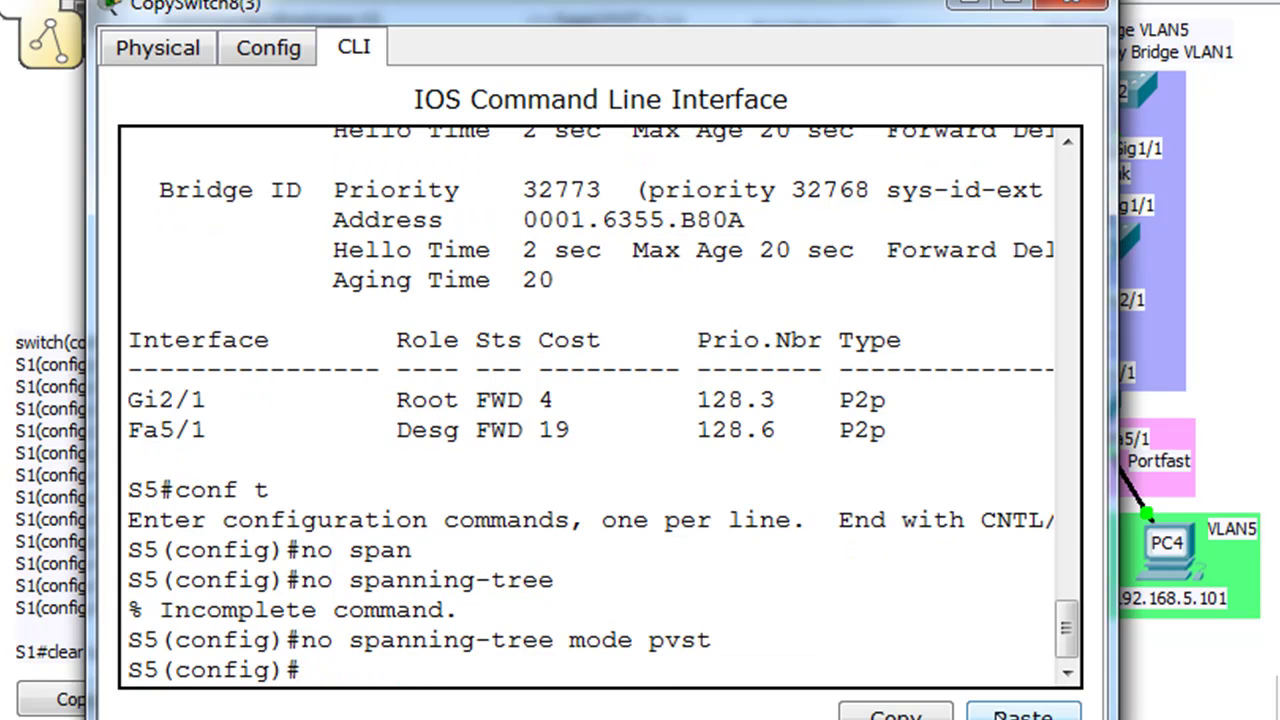
# Run no spanning-tree mode rapid twice on S5
pyautogui.press('Up')
pyautogui.press('BackSpace')
pyautogui.press('BackSpace')
pyautogui.write('rapid')
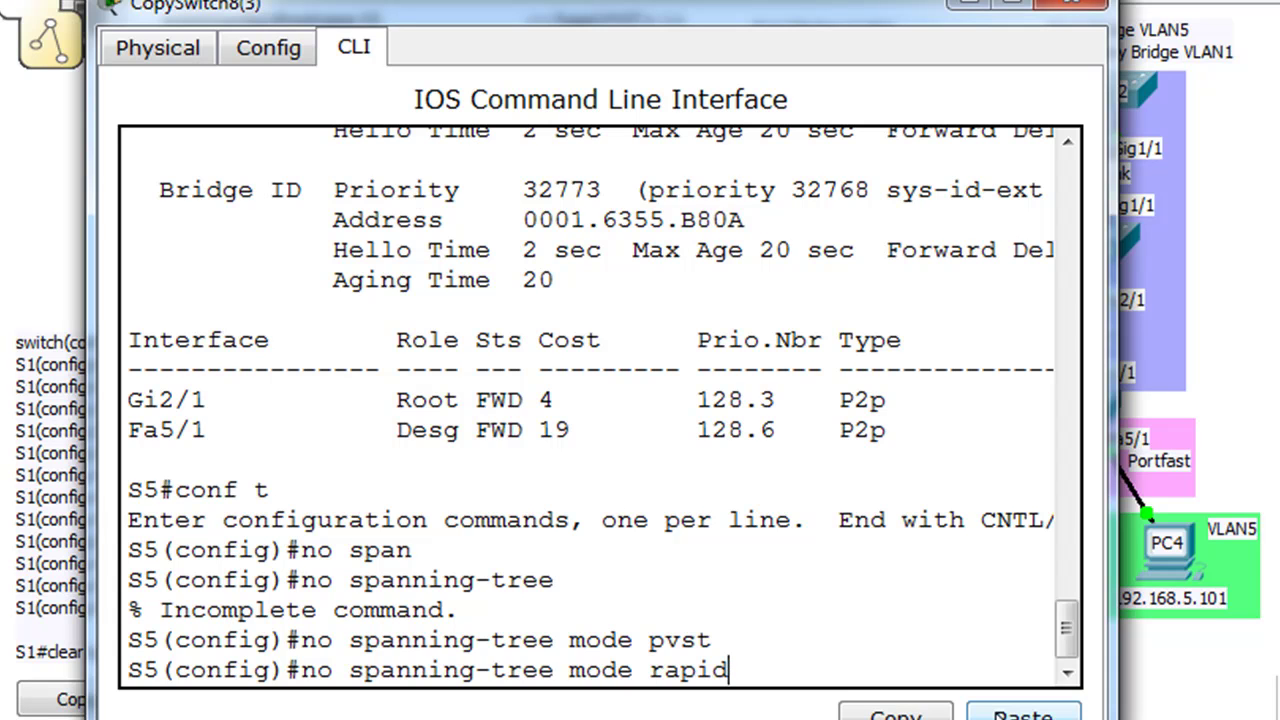
pyautogui.press('Return')
pyautogui.press('Up')
pyautogui.press('Return')
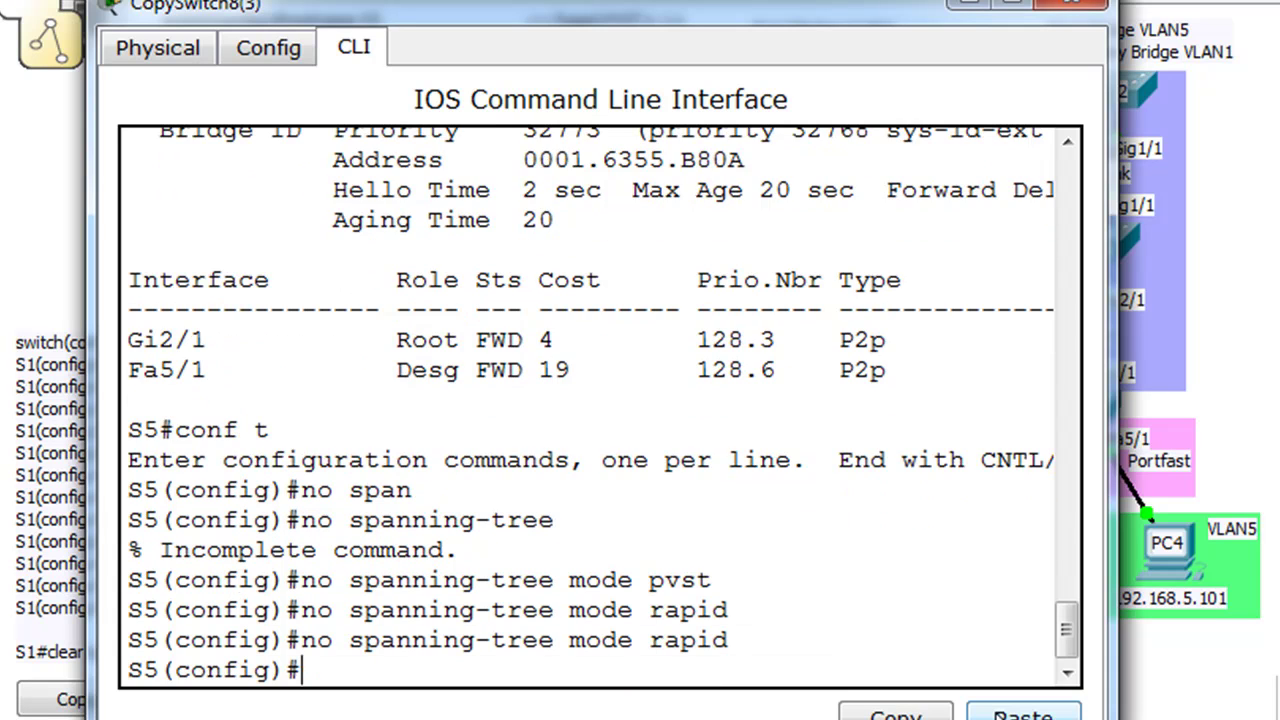
# Reset the spanning-tree mode on S5 with no spanning-tree mode, and close its device window
pyautogui.press('Up')
pyautogui.press('BackSpace')
pyautogui.press('BackSpace')
pyautogui.press('BackSpace')
pyautogui.press('BackSpace')
pyautogui.press('BackSpace')
pyautogui.press('Return')
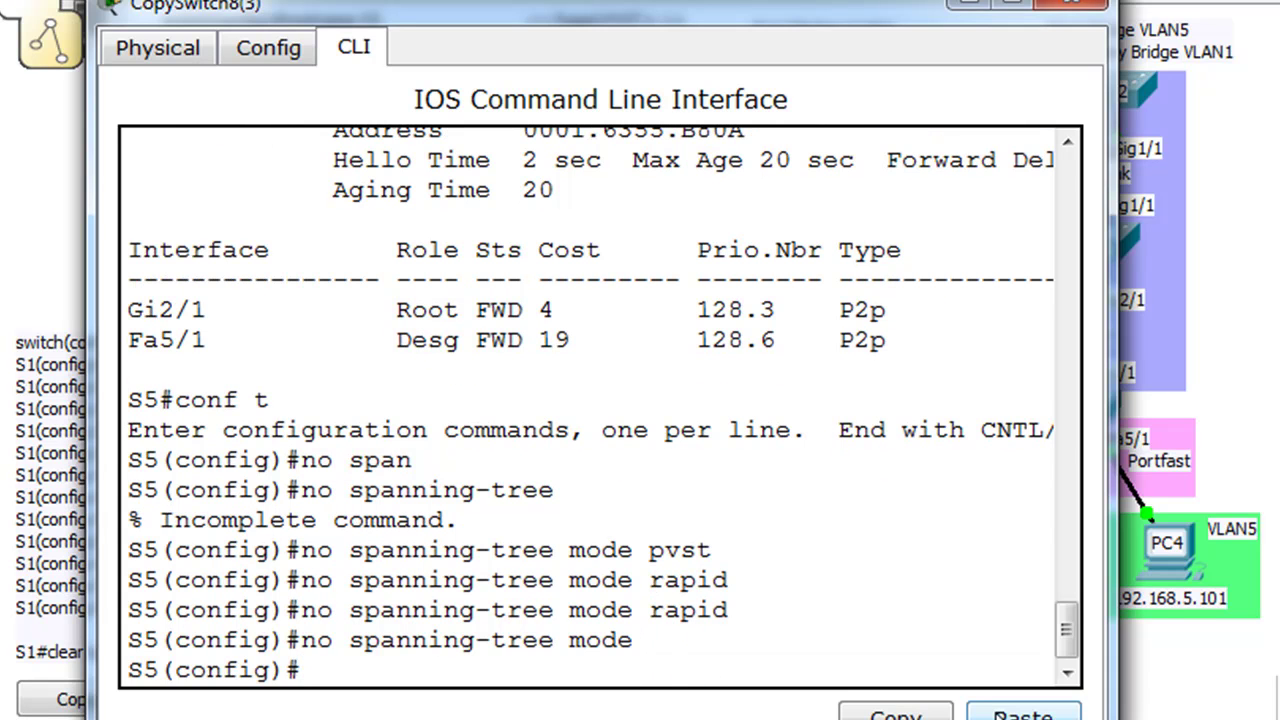
pyautogui.click(1080, 5)
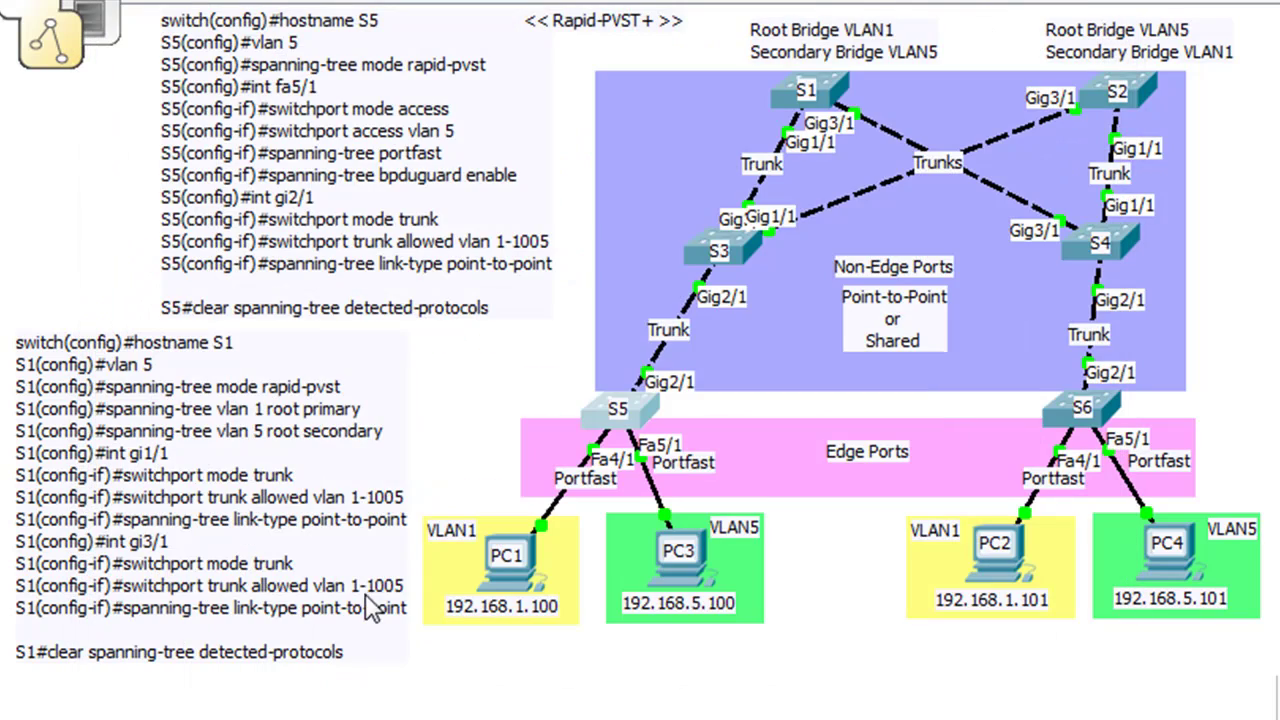
# Reopen the S5 command line, exit configuration mode, check the spanning-tree protocol with show span, and close the window
pyautogui.click(643, 408)
pyautogui.moveTo(163, 15); pyautogui.dragTo(497, 22)
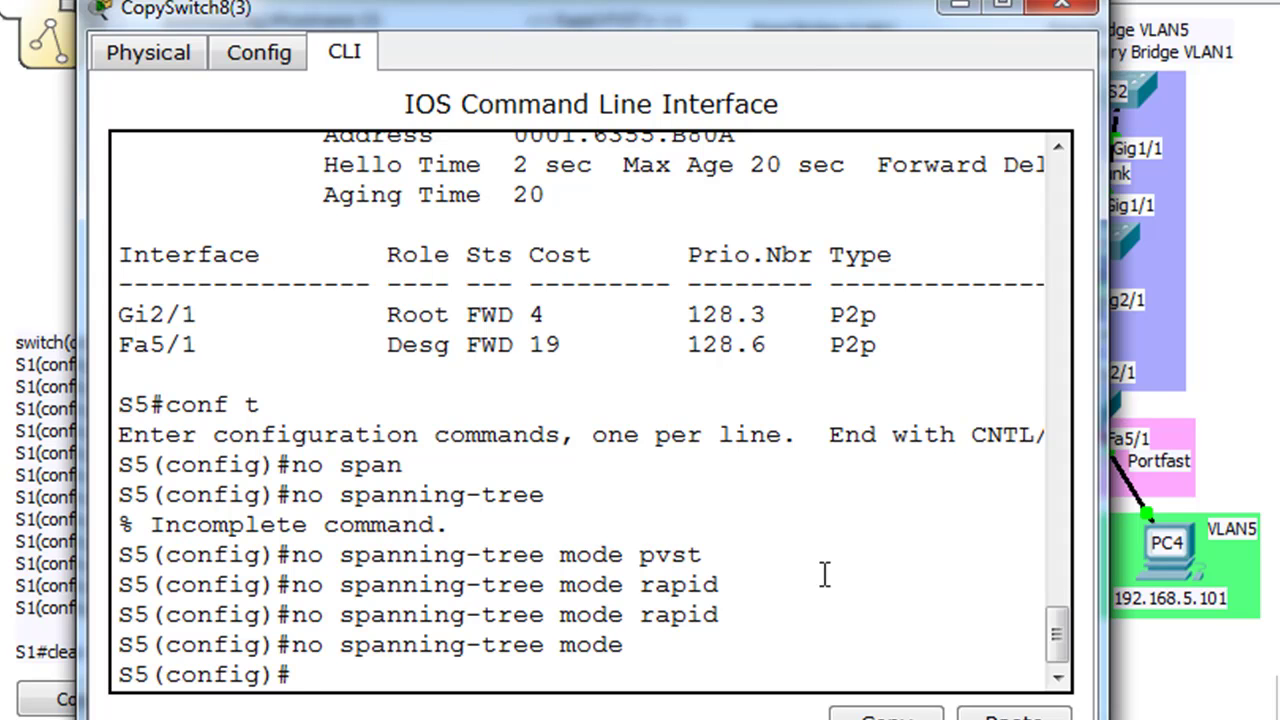
pyautogui.hotkey('ctrl', 'z')
pyautogui.write('s')
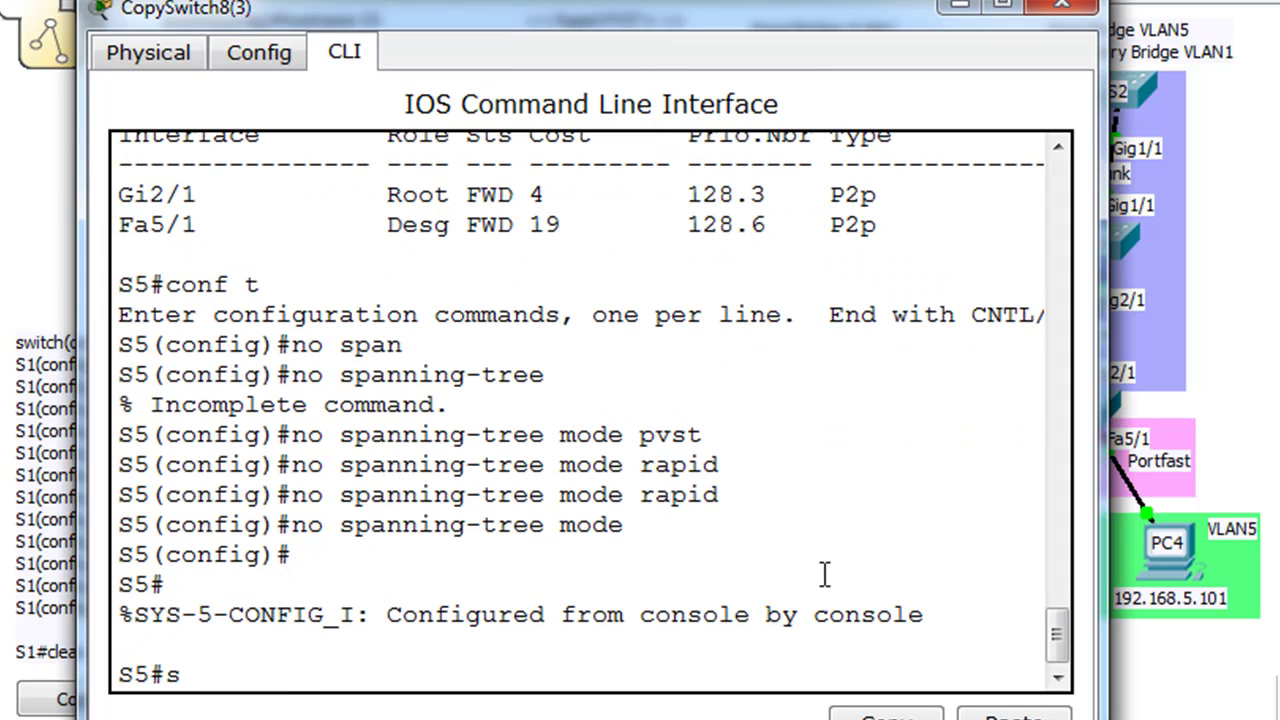
pyautogui.press('Up')
pyautogui.press('Up')
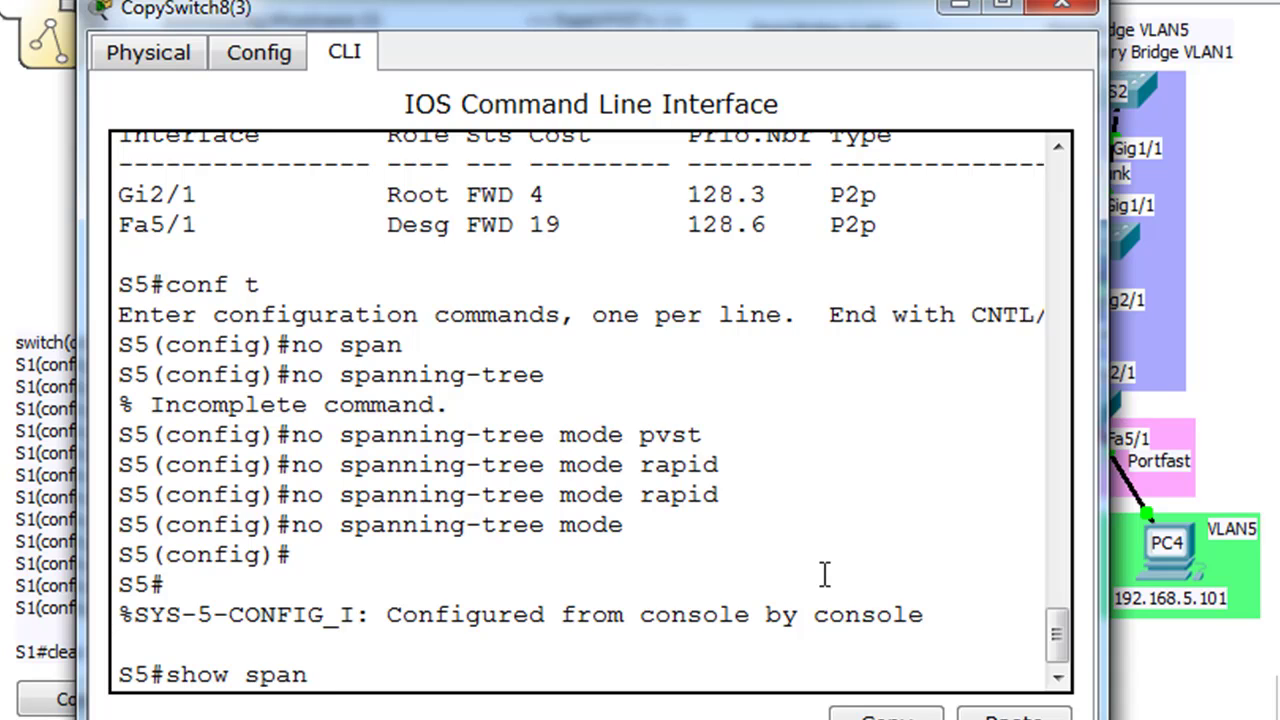
pyautogui.press('Return')
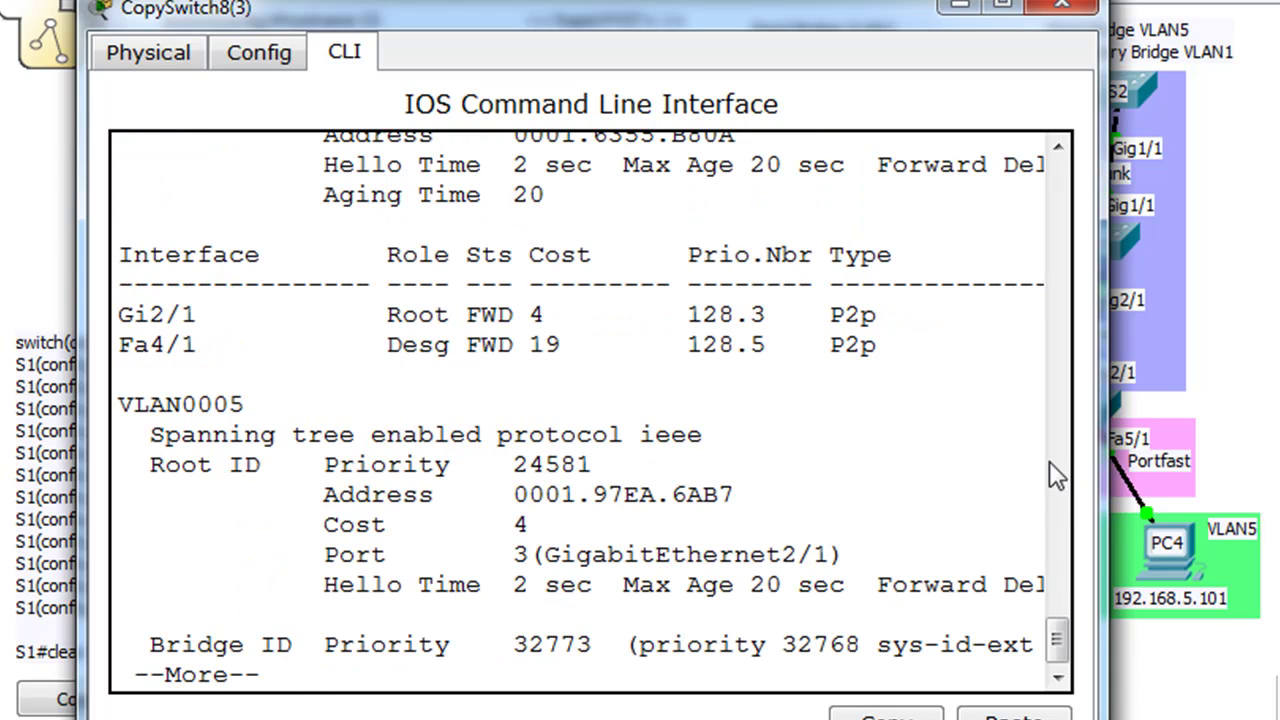
pyautogui.moveTo(1058, 640)
pyautogui.mouseDown()
pyautogui.moveTo(1060, 588)
pyautogui.moveTo(1064, 624)
pyautogui.mouseUp()
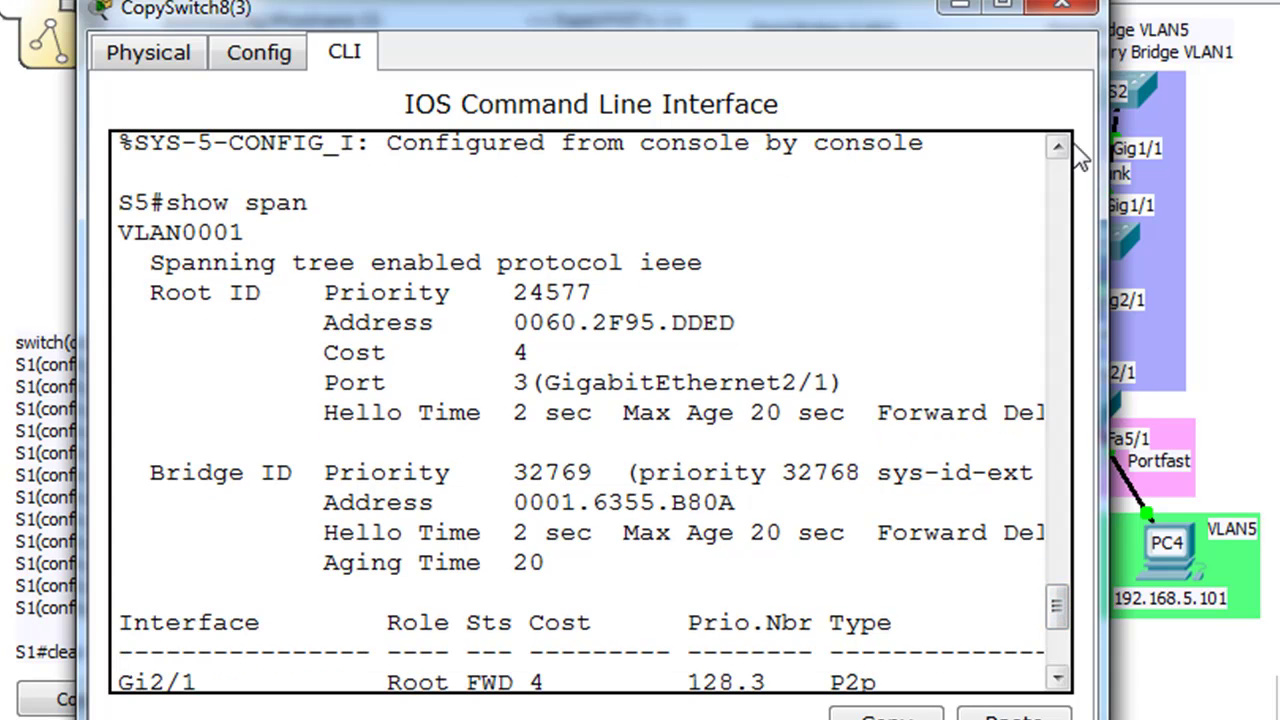
pyautogui.click(1064, 6)
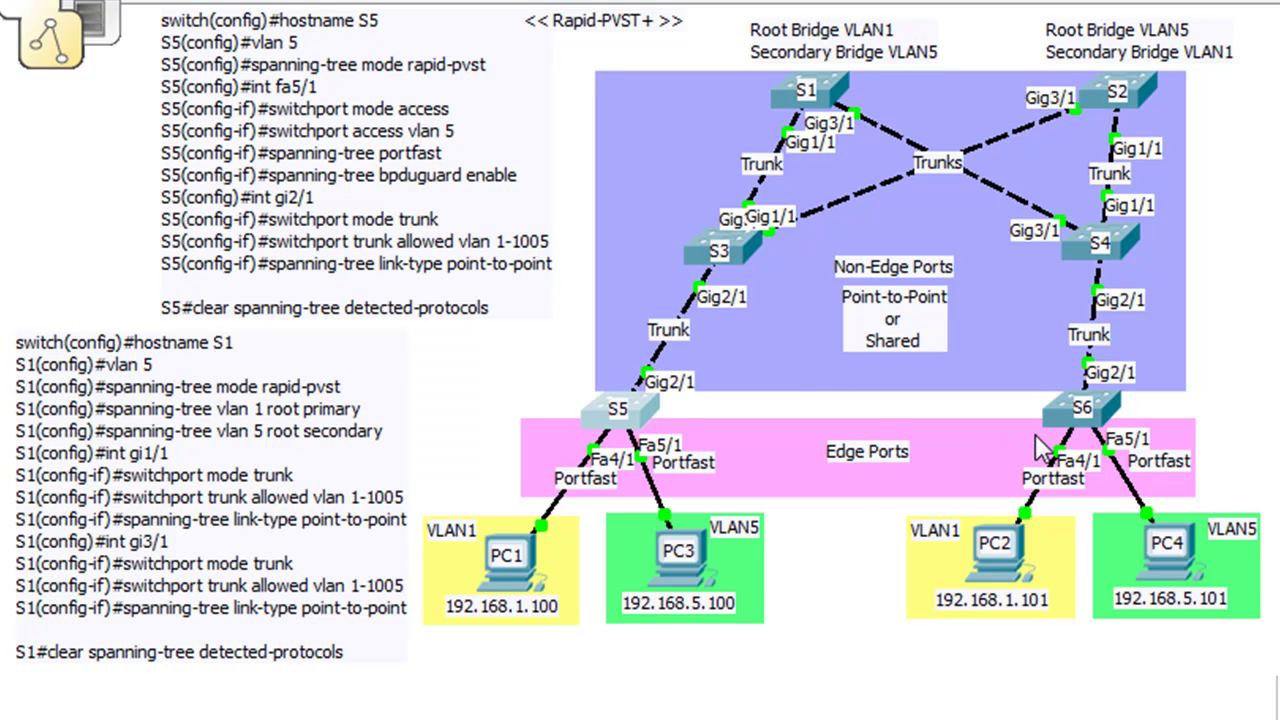
# Reopen the S5 command line, enter global configuration with conf t, and set the spanning-tree mode to rapid-pvst
pyautogui.moveTo(676, 420)
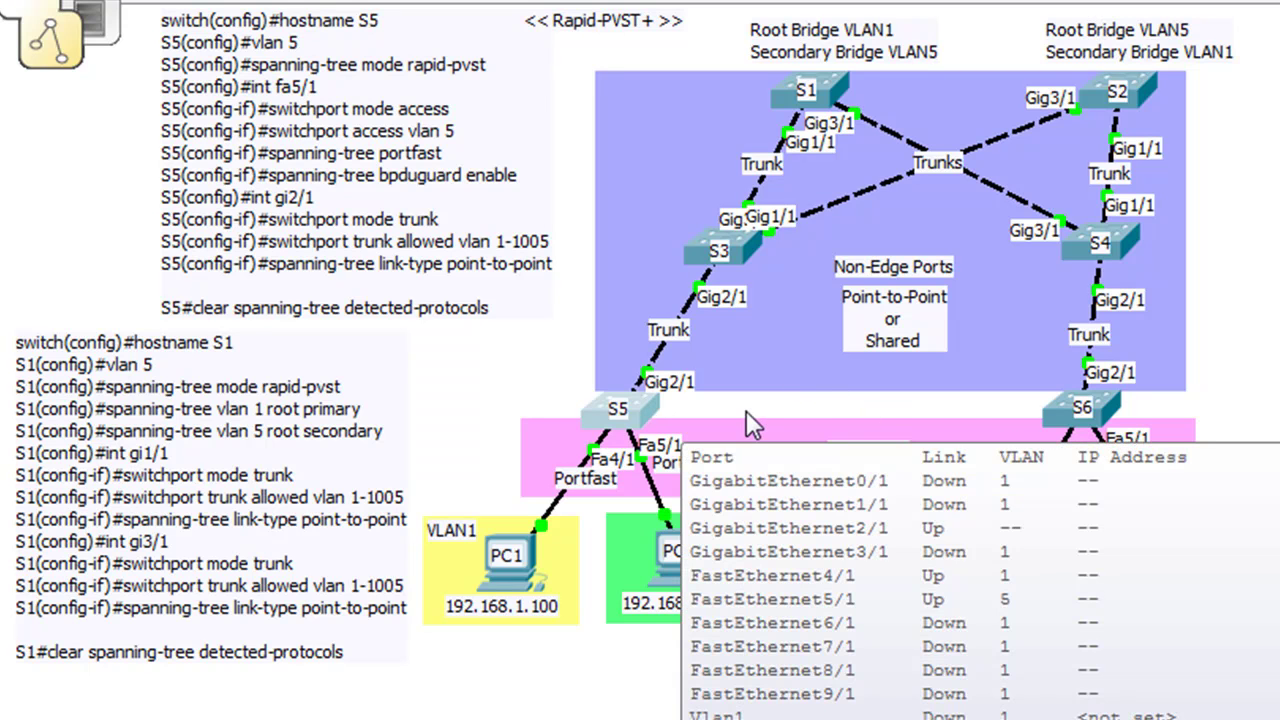
pyautogui.click(648, 410)
pyautogui.moveTo(450, 150); pyautogui.dragTo(677, 47)
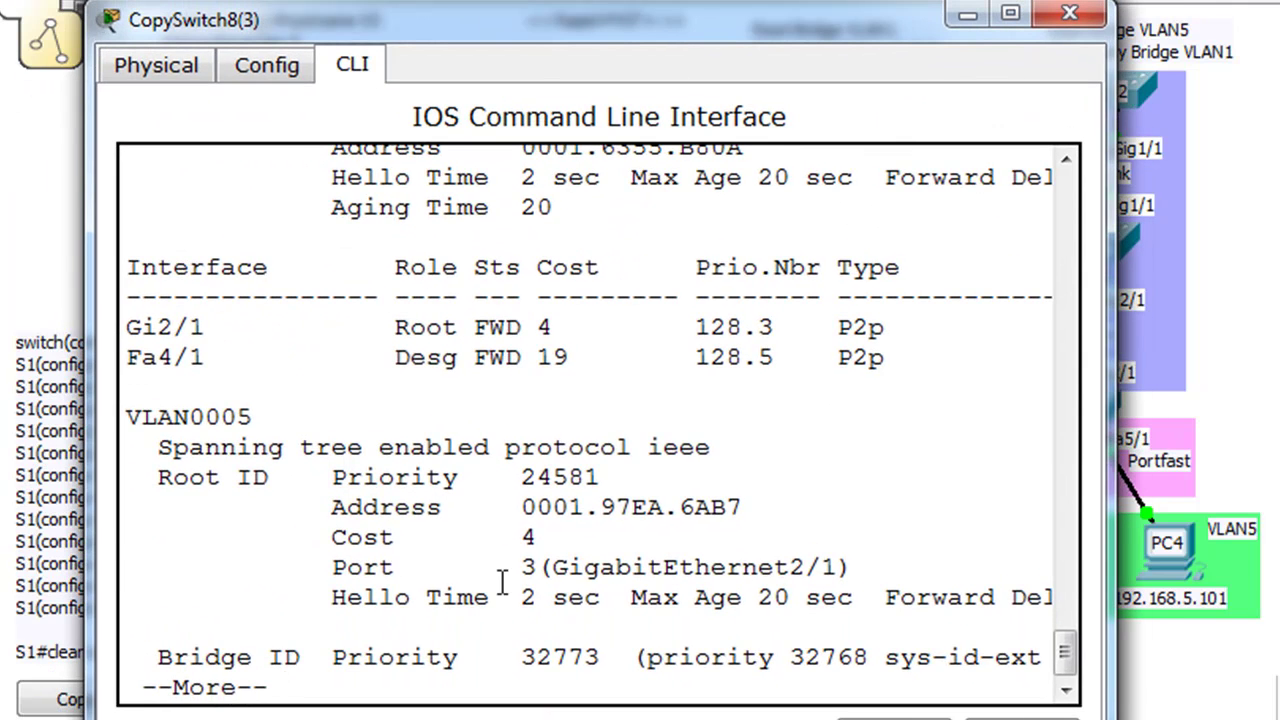
pyautogui.press('space')
pyautogui.write('conf t')
pyautogui.press('Return')
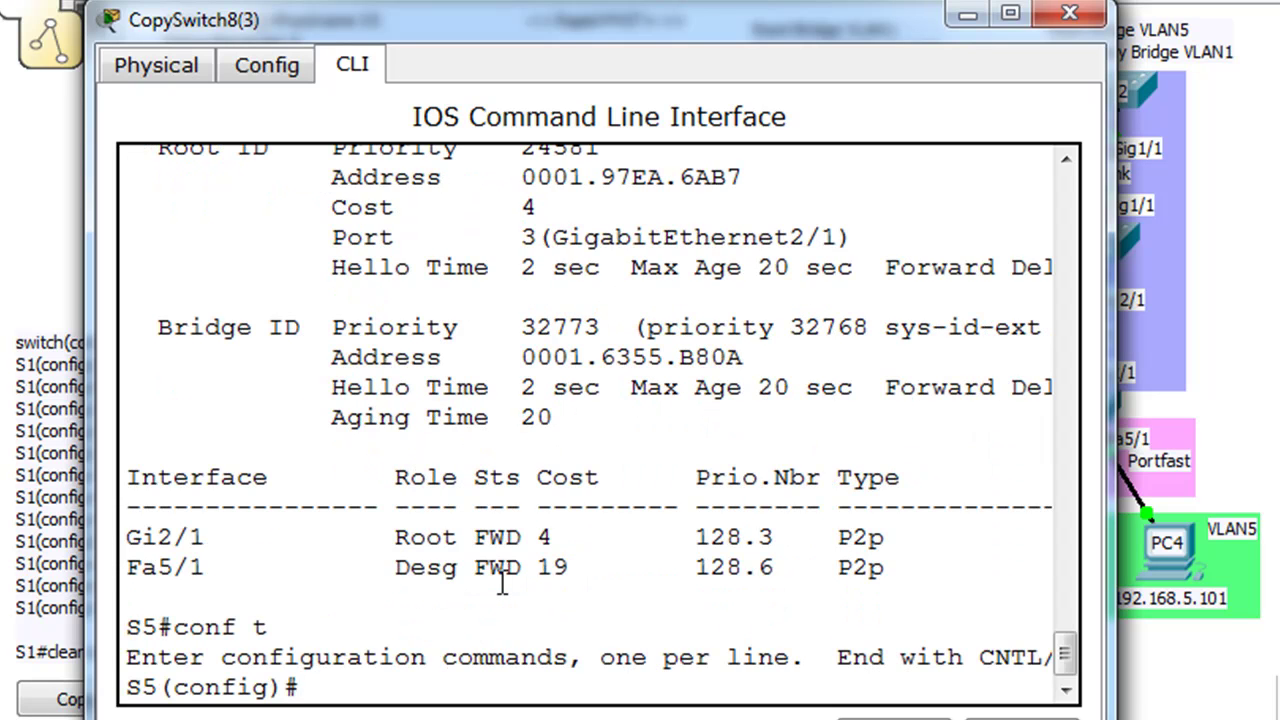
pyautogui.write('spanning')
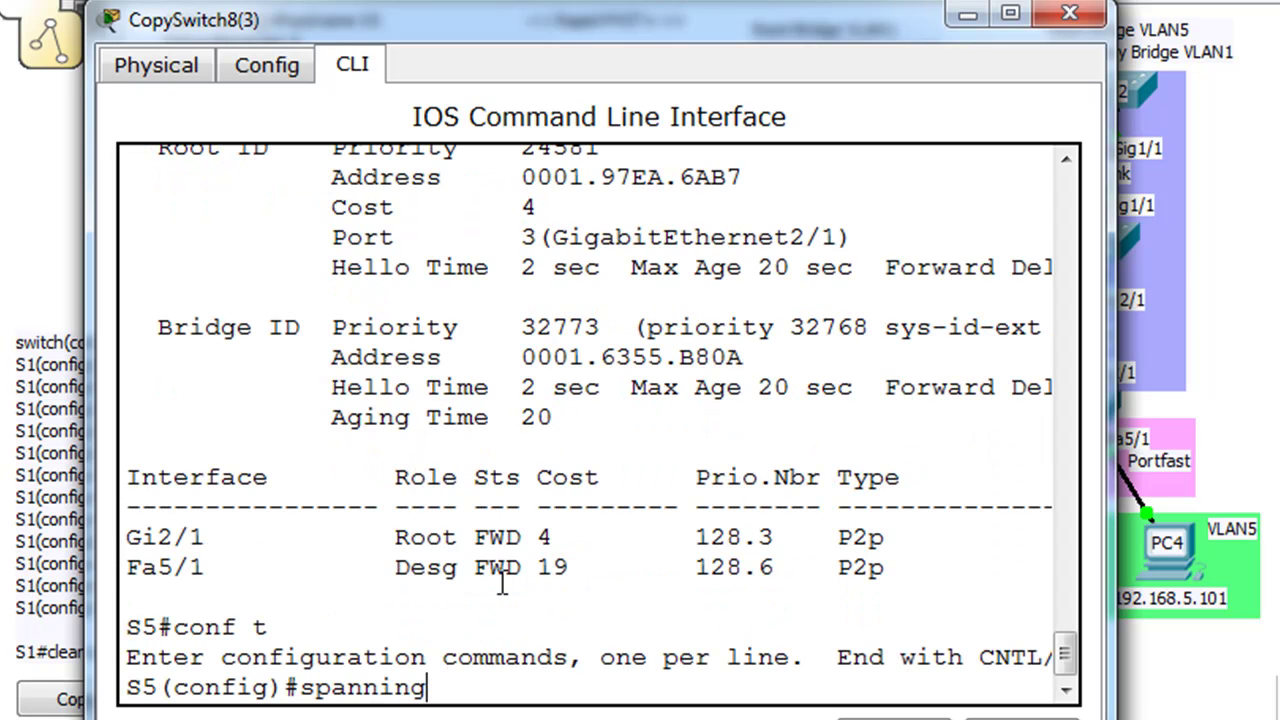
pyautogui.press('Tab')
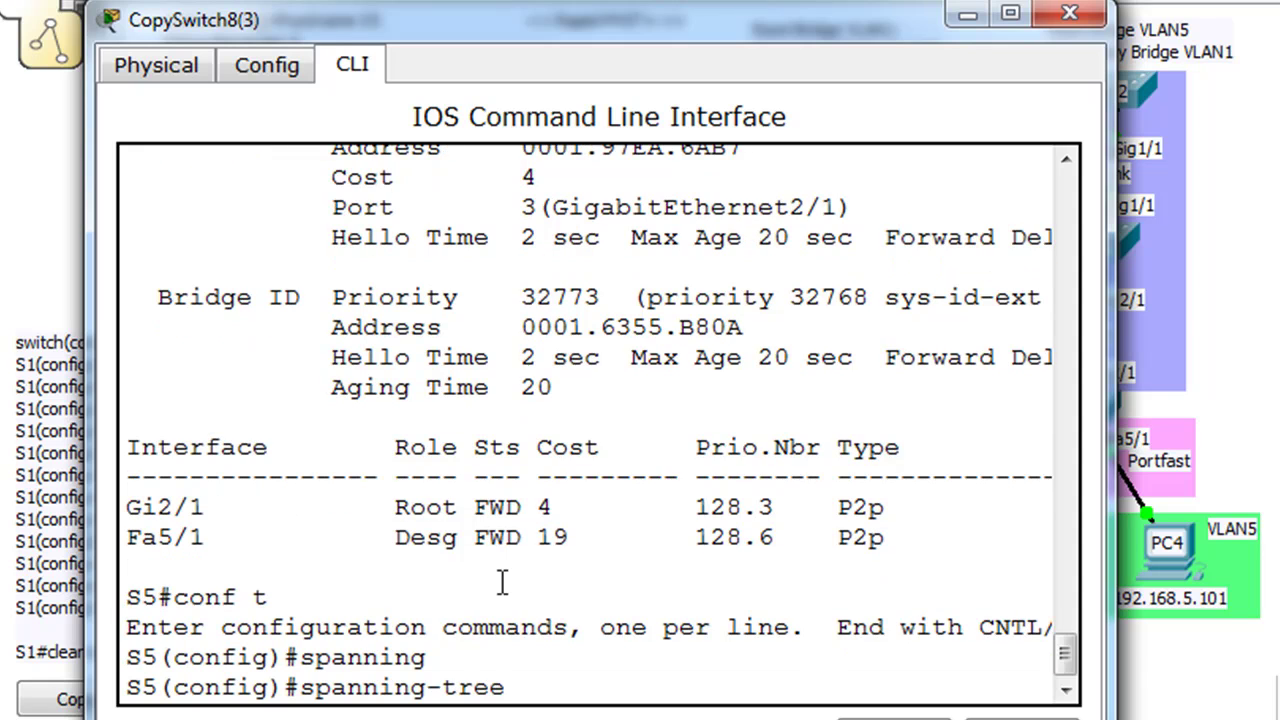
pyautogui.write('mode rapid-pvst')
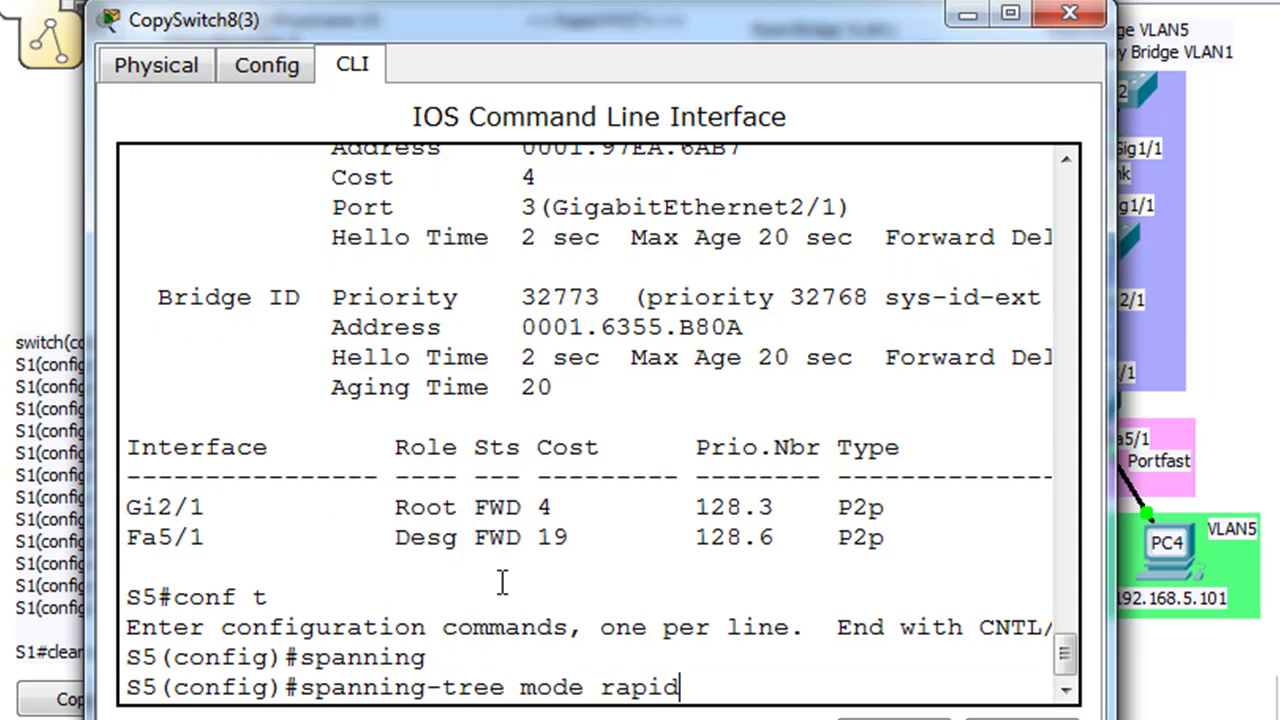
pyautogui.press('Tab')
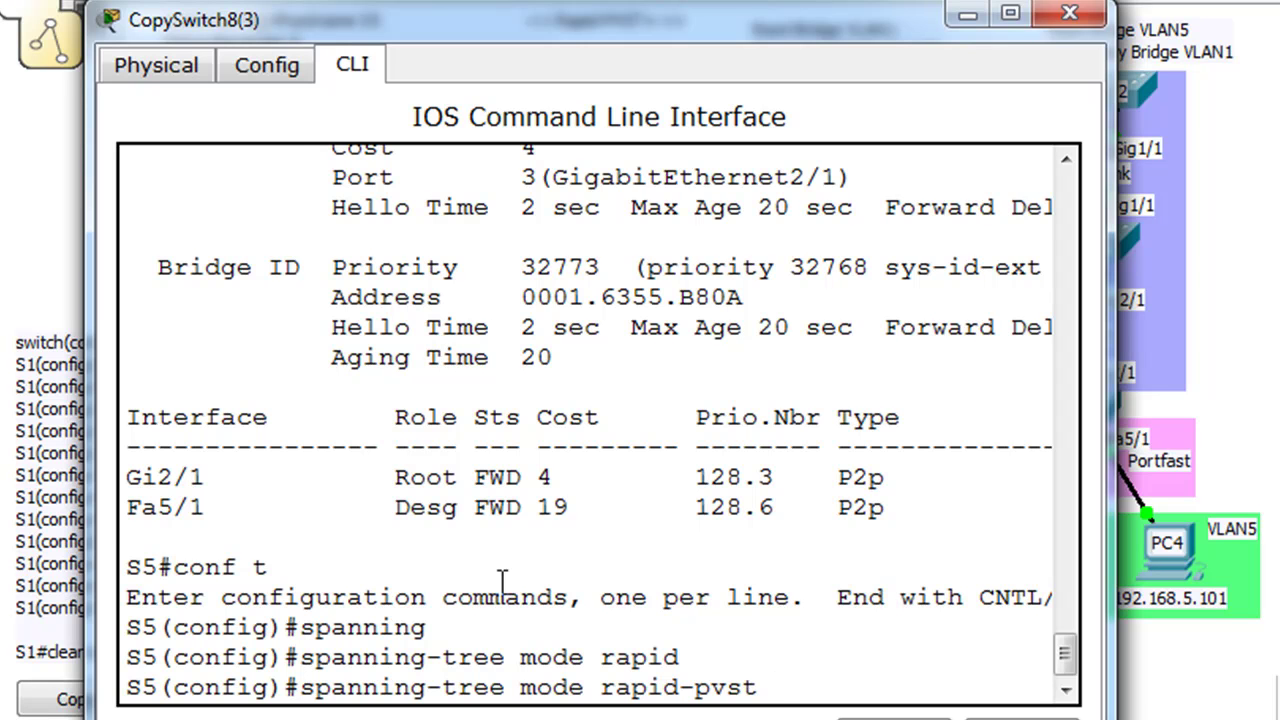
pyautogui.press('Return')
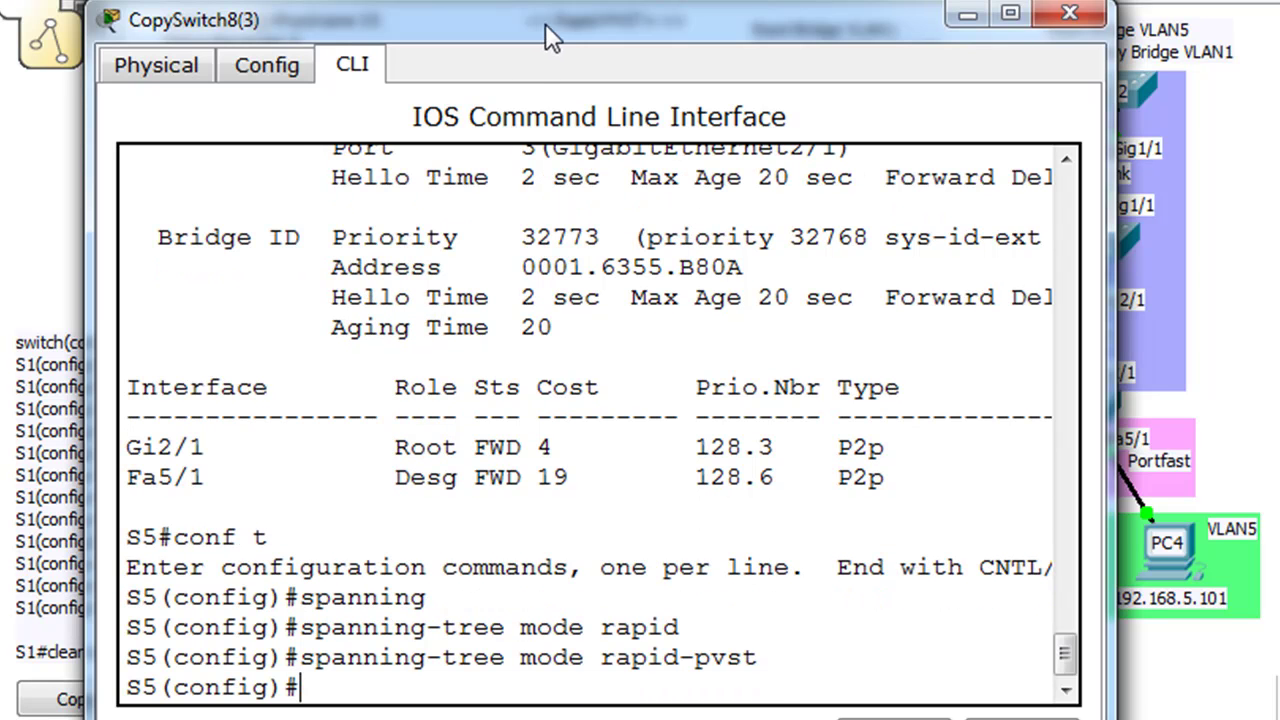
pyautogui.moveTo(548, 38); pyautogui.dragTo(585, 38)
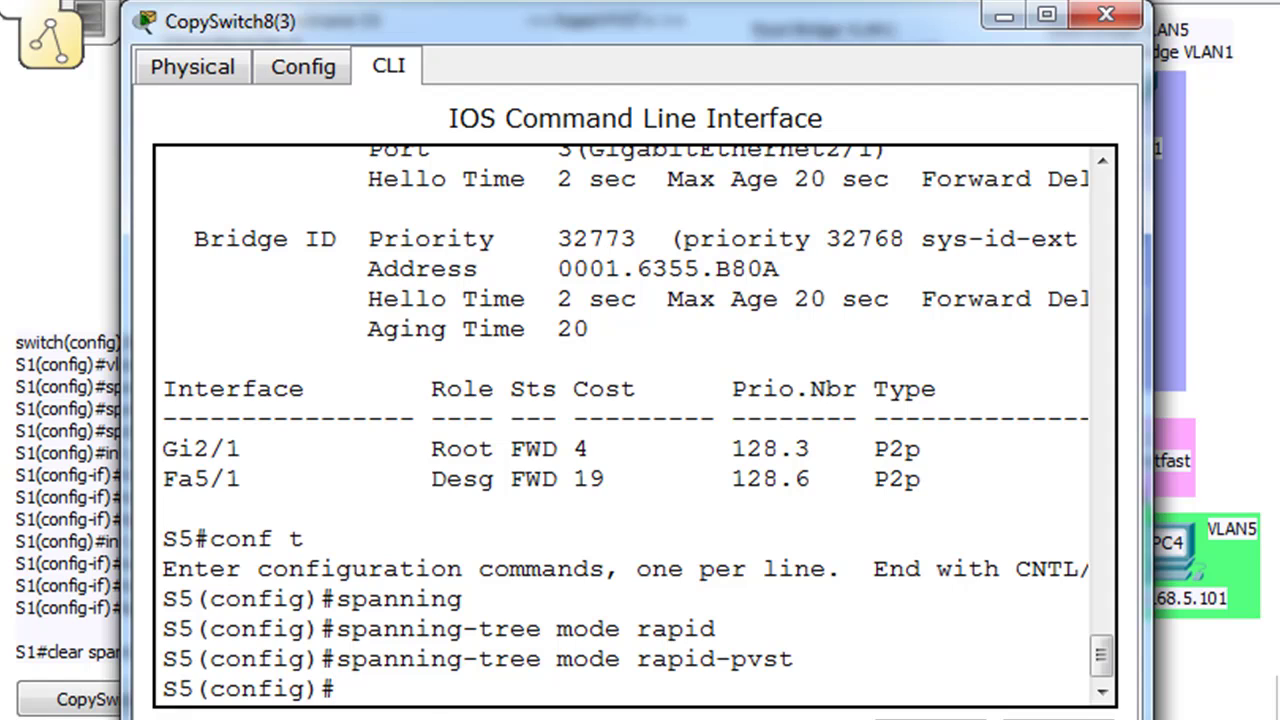
# Enter interface gi 2/1 on S5 and set its spanning-tree link-type to point-to-point
pyautogui.write('int gi 2')
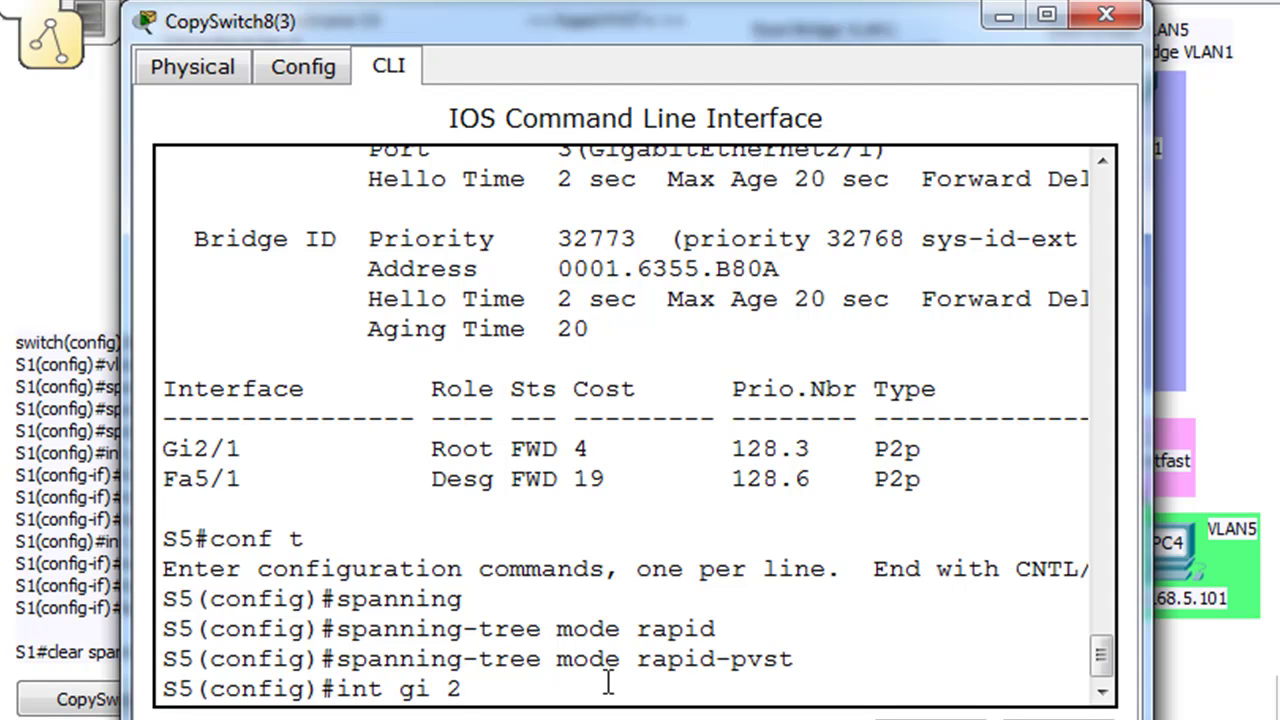
pyautogui.press('Return')
pyautogui.write('spaning')
pyautogui.press('BackSpace')
pyautogui.press('BackSpace')
pyautogui.press('BackSpace')
pyautogui.press('Tab')
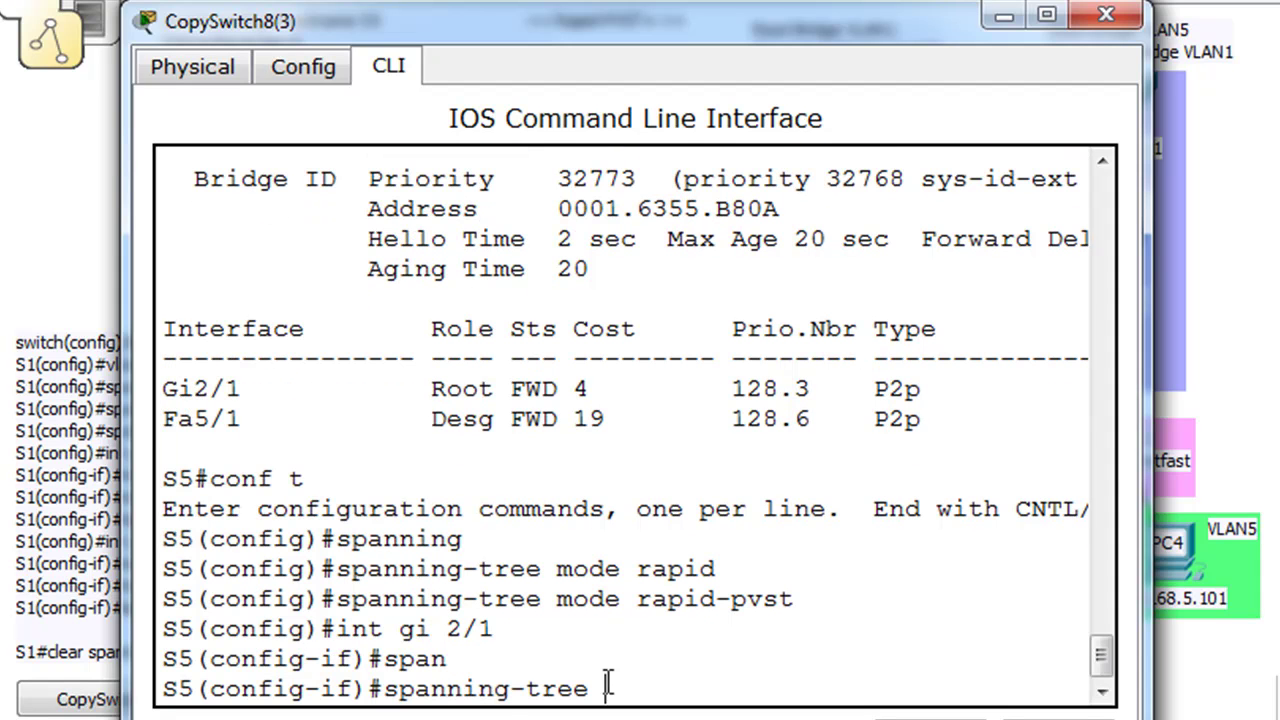
pyautogui.write('li')
pyautogui.press('Tab')
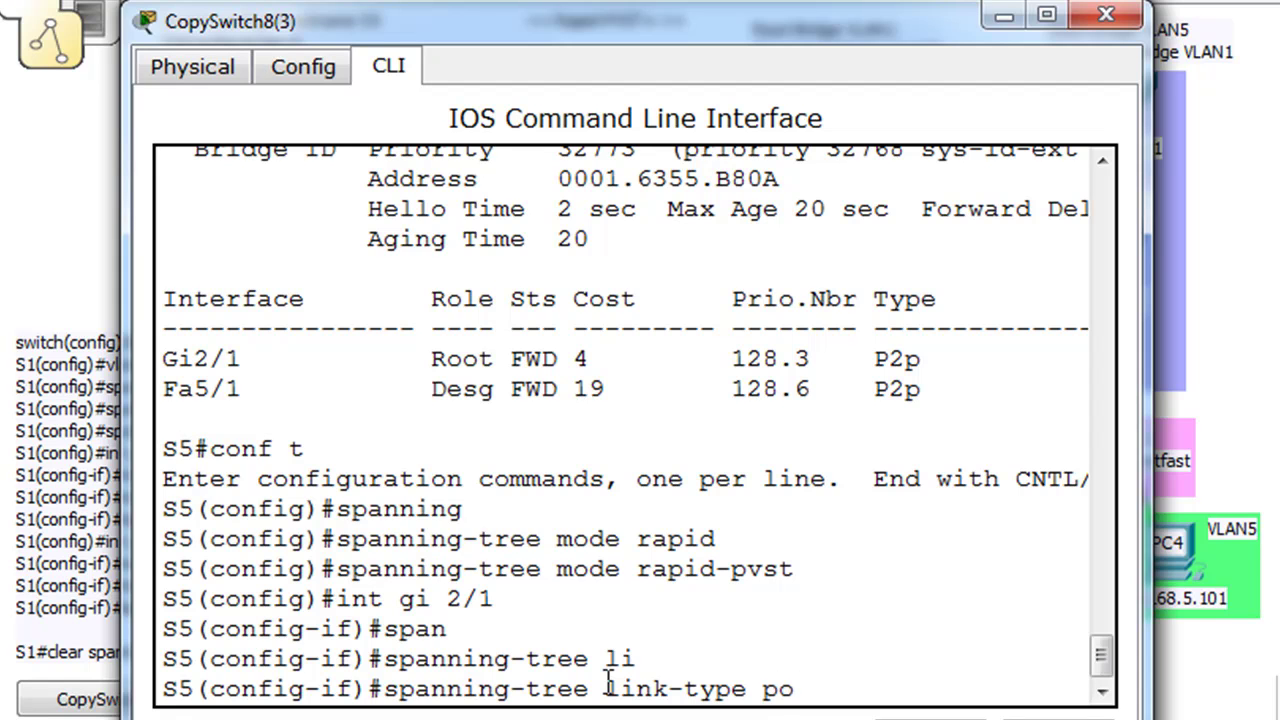
pyautogui.write('po')
pyautogui.press('Tab')
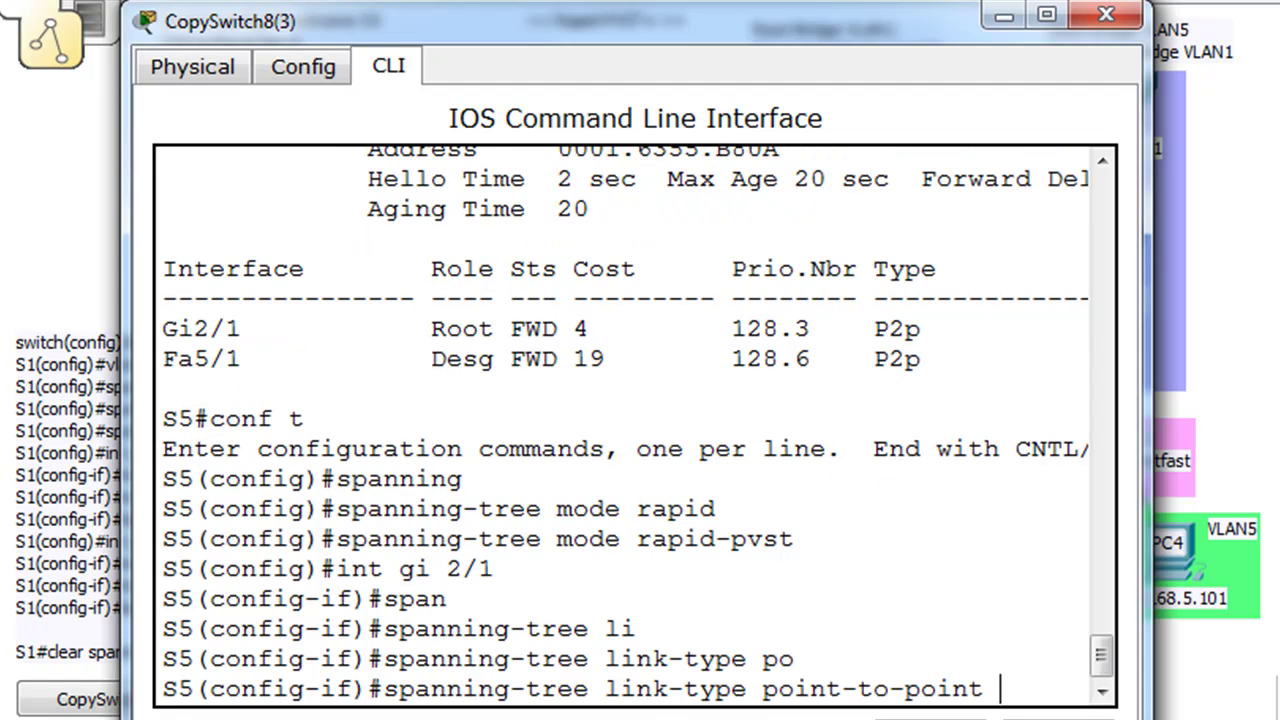
pyautogui.press('Return')
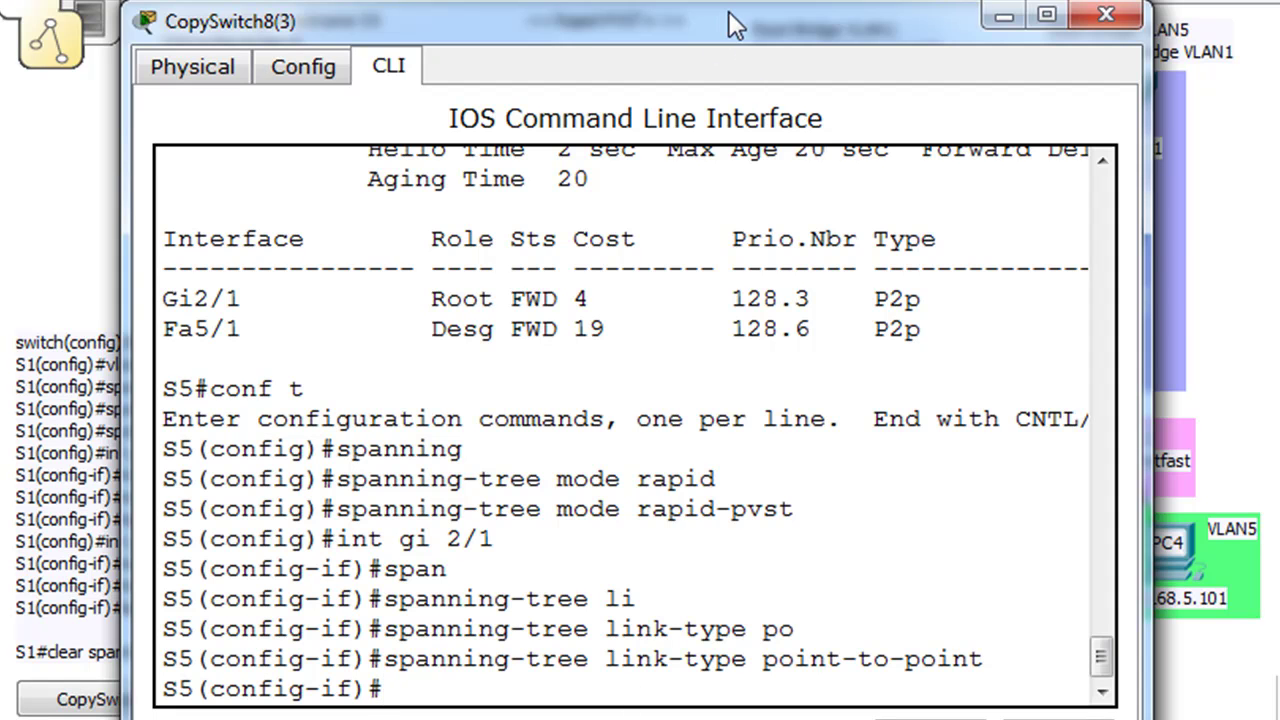
# Uncover the topology to examine the port lights around S5, and close the S5 window
pyautogui.moveTo(727, 25); pyautogui.dragTo(630, 620)
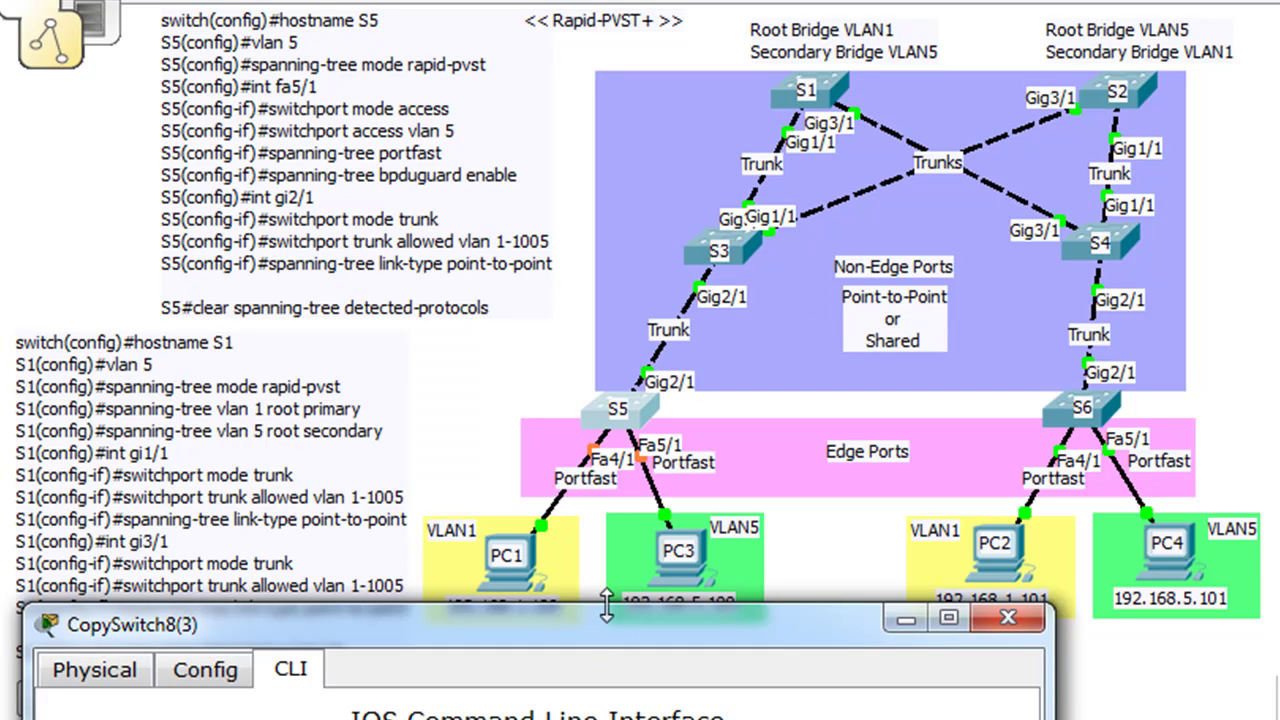
pyautogui.moveTo(610, 645); pyautogui.dragTo(635, 32)
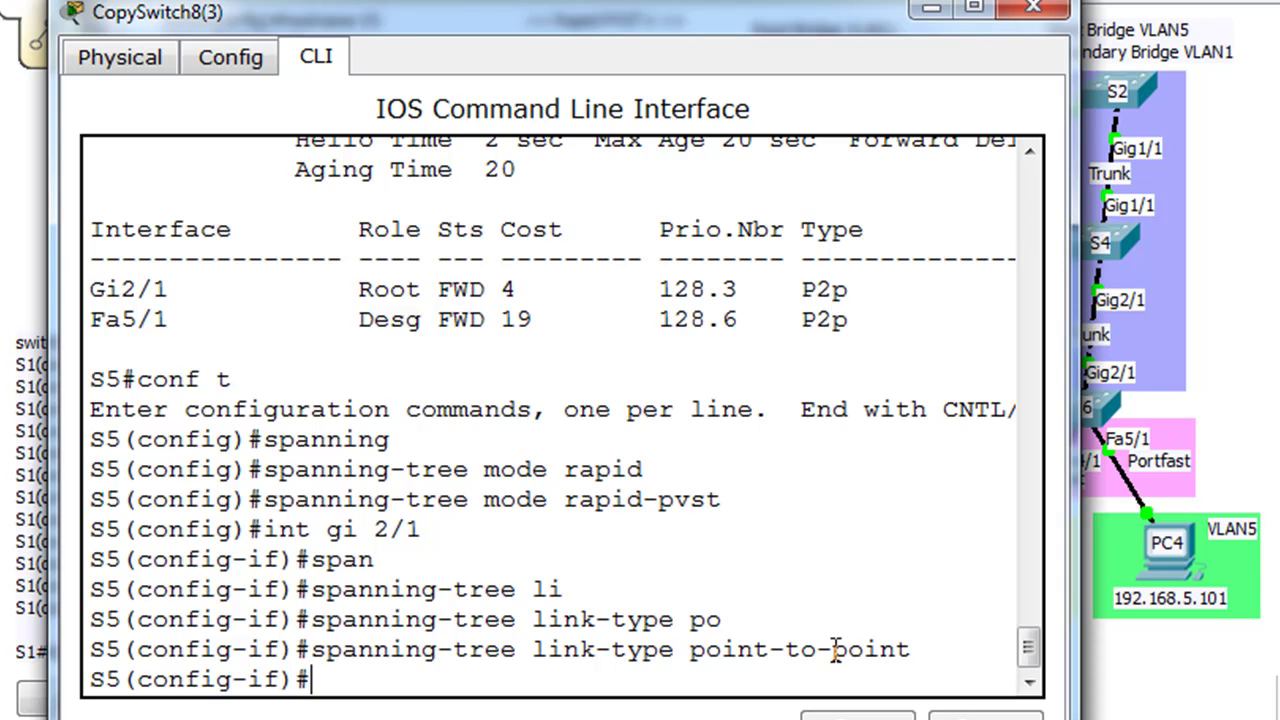
pyautogui.click(1034, 8)
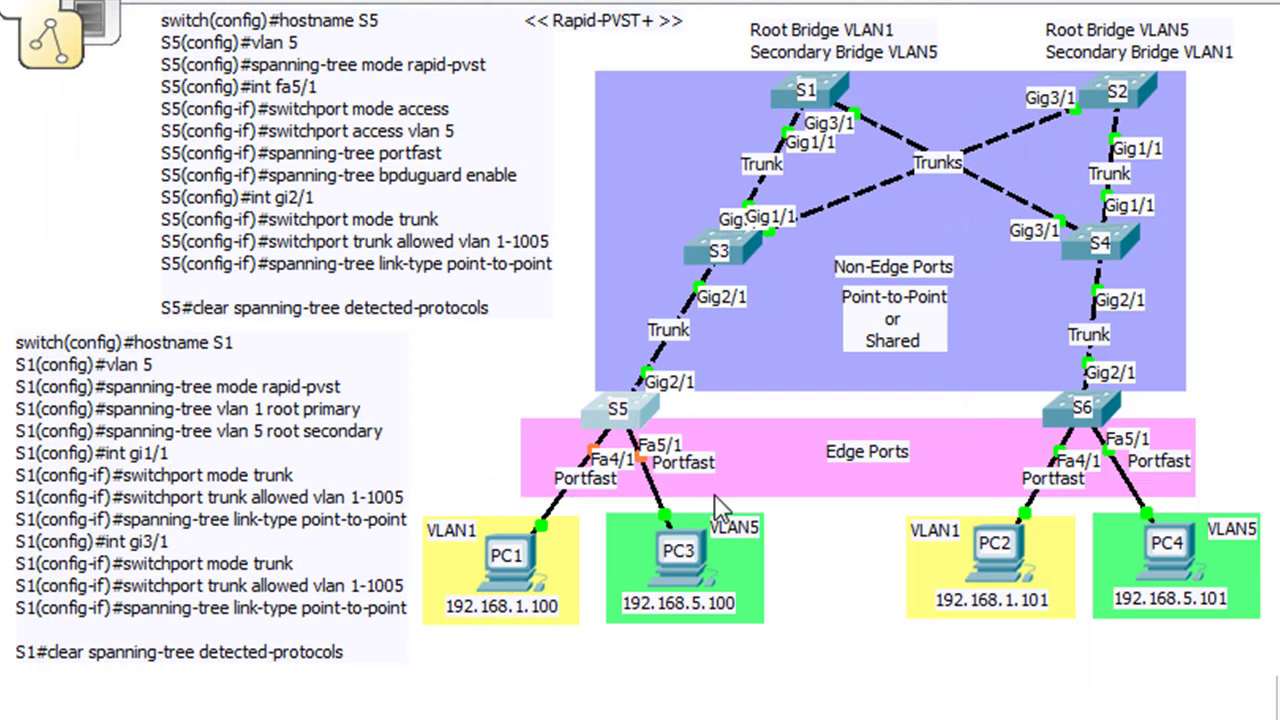
# Reopen the S5 command line, exit configuration mode, check the spanning-tree mode with show run, and close the window
pyautogui.click(648, 402)
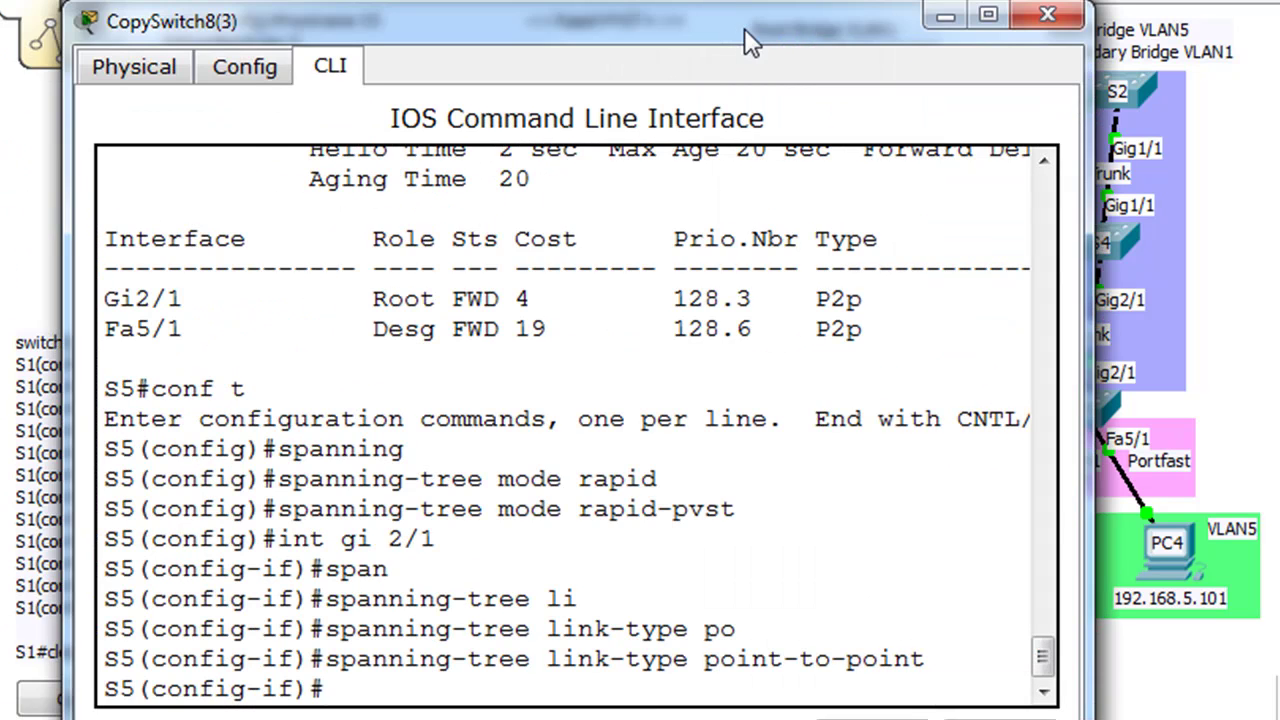
pyautogui.moveTo(744, 28)
pyautogui.mouseDown()
pyautogui.moveTo(697, 37)
pyautogui.moveTo(743, 30)
pyautogui.mouseUp()
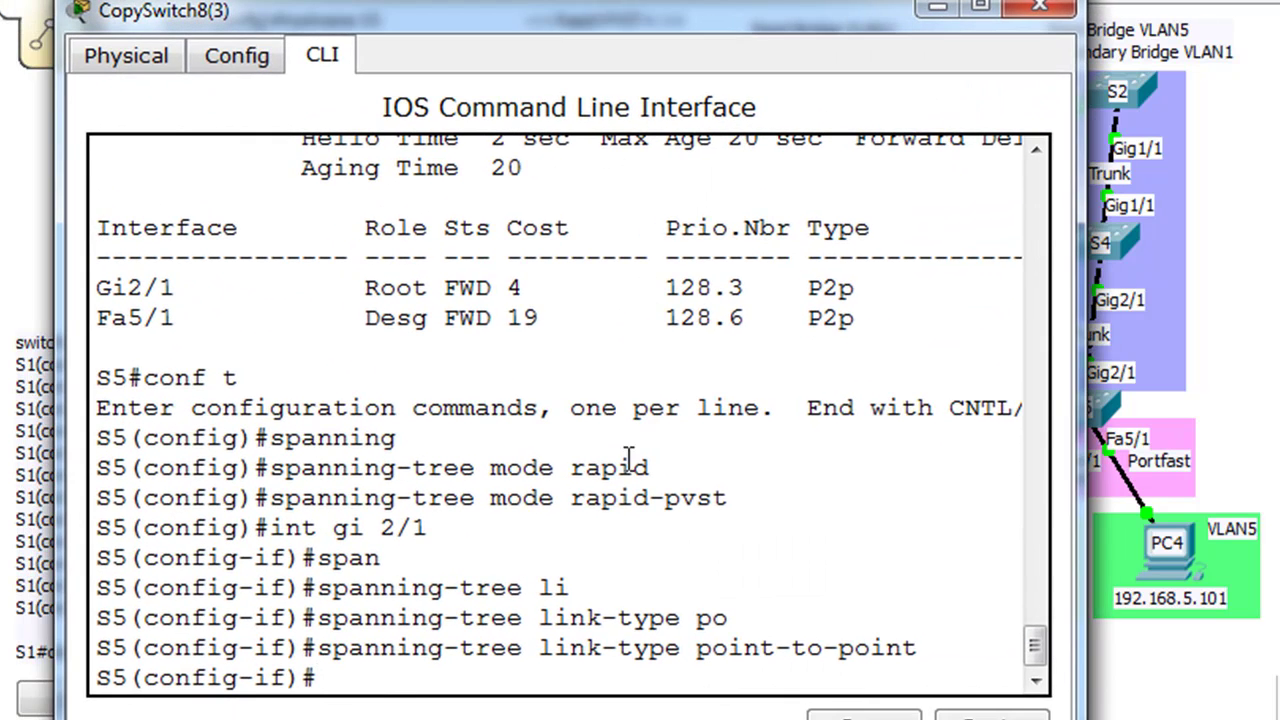
pyautogui.hotkey('ctrl', 'z')
pyautogui.press('Return')
pyautogui.write('sh')
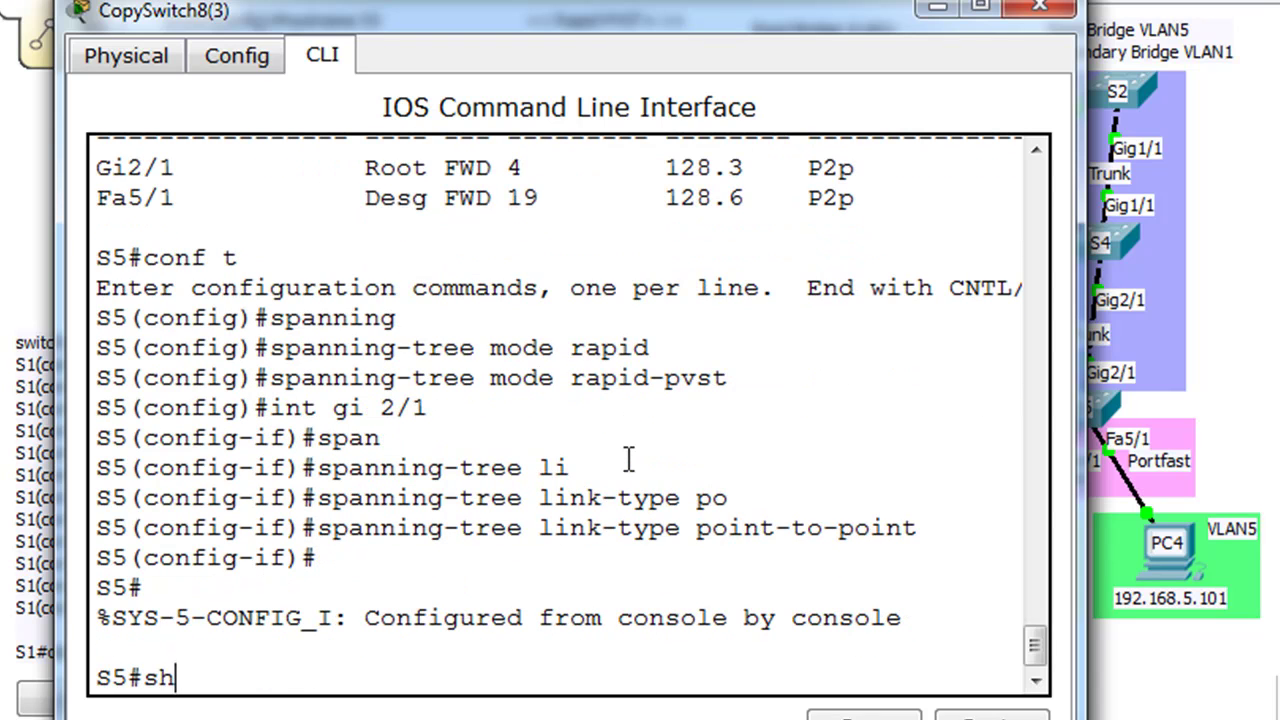
pyautogui.write('ow run')
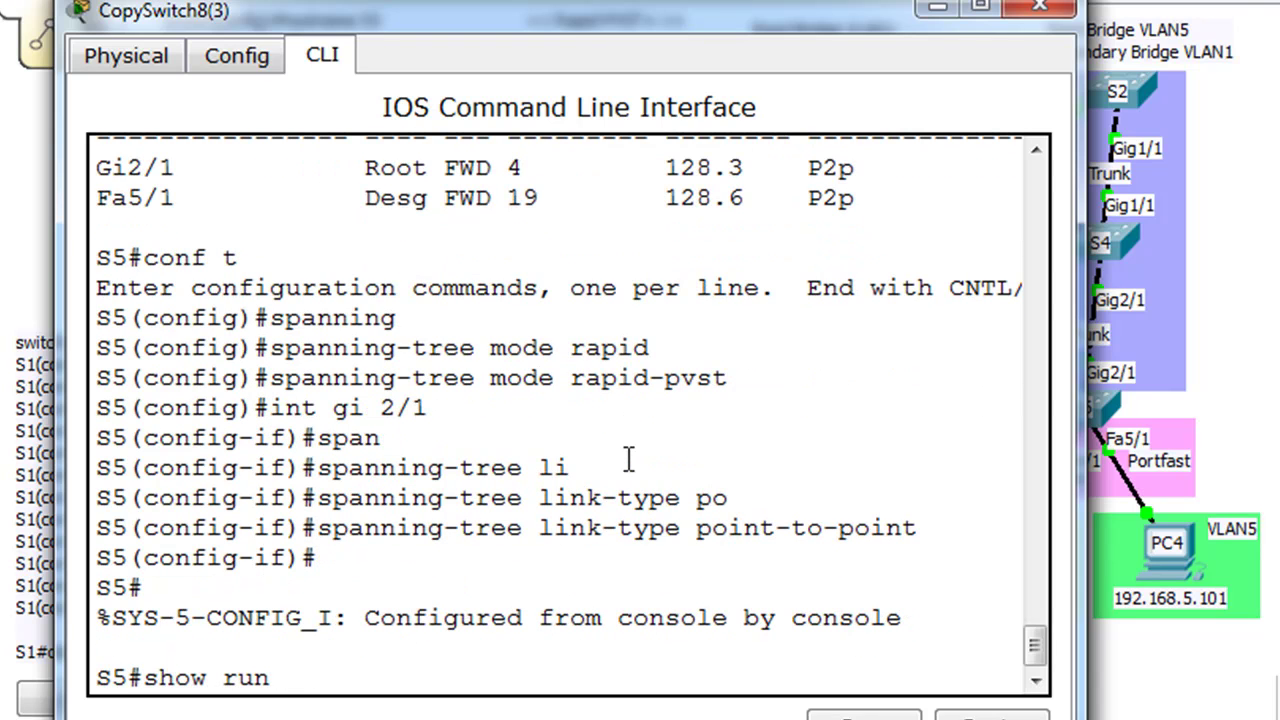
pyautogui.press('Return')
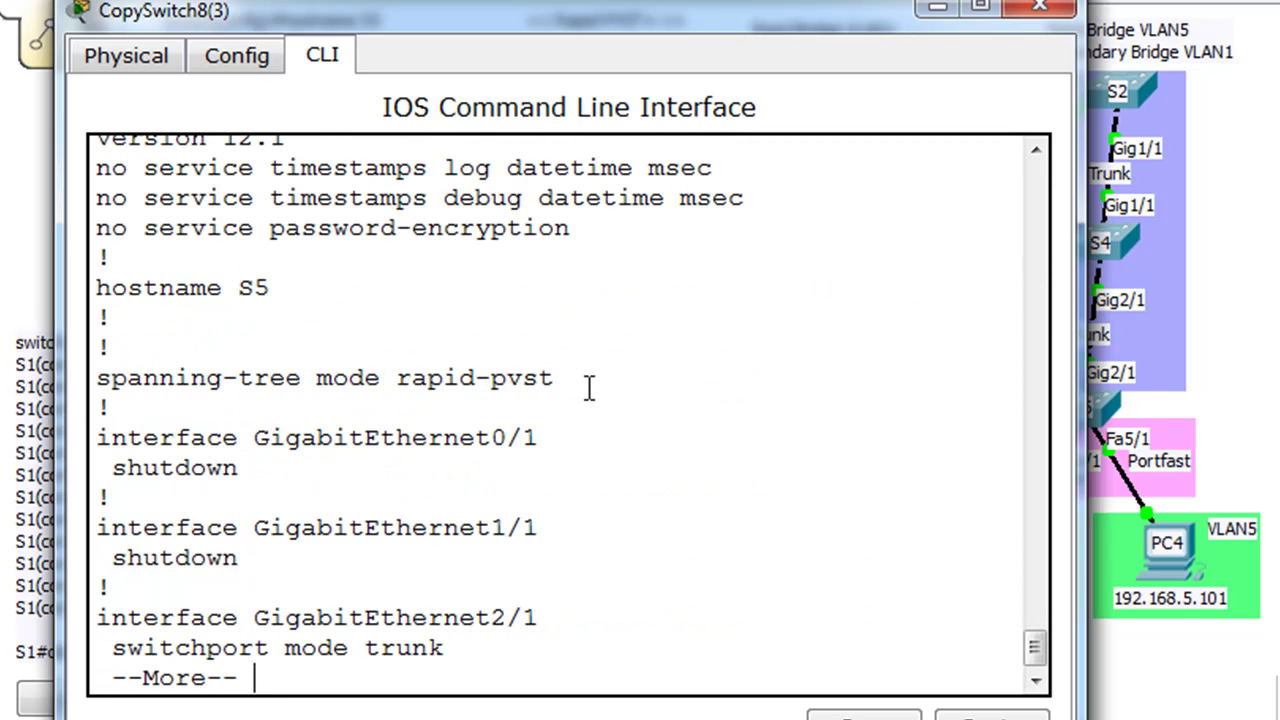
pyautogui.click(1051, 10)
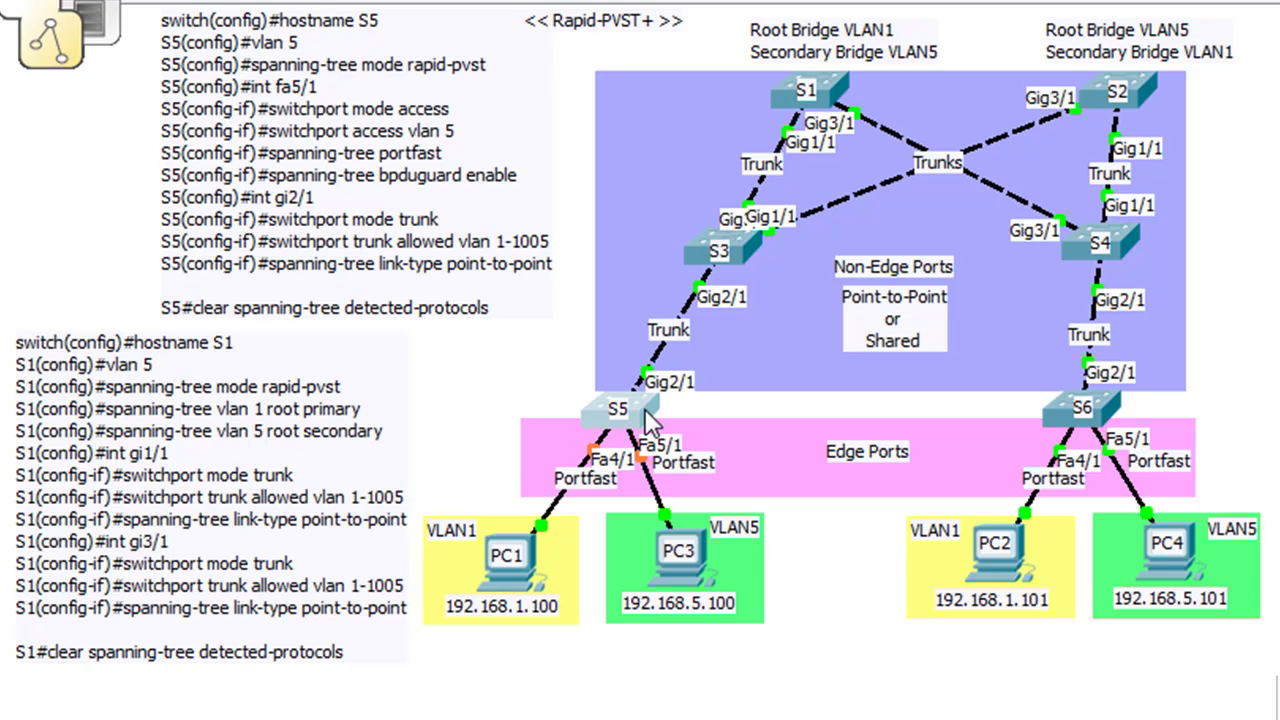
# Reopen the S5 command line and page through the rest of the running configuration to review the interface settings
pyautogui.moveTo(645, 410)
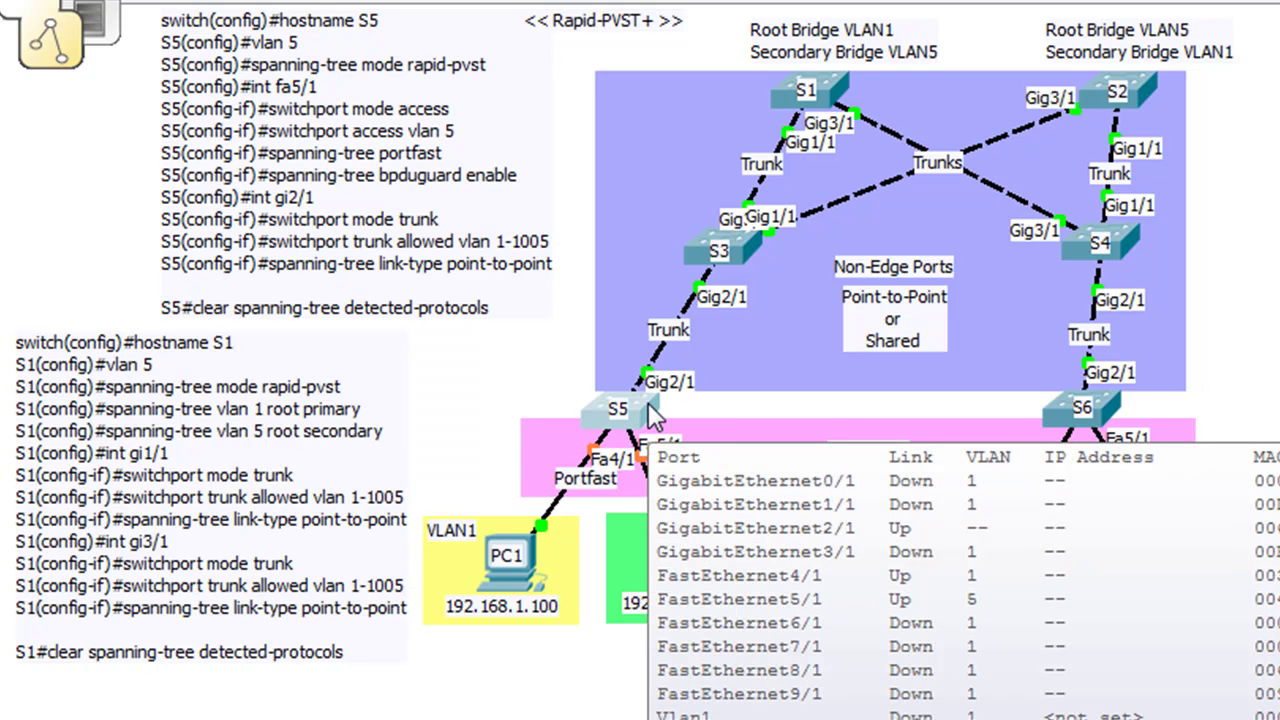
pyautogui.click(648, 402)
pyautogui.moveTo(478, 40); pyautogui.dragTo(771, 23)
pyautogui.press('space')
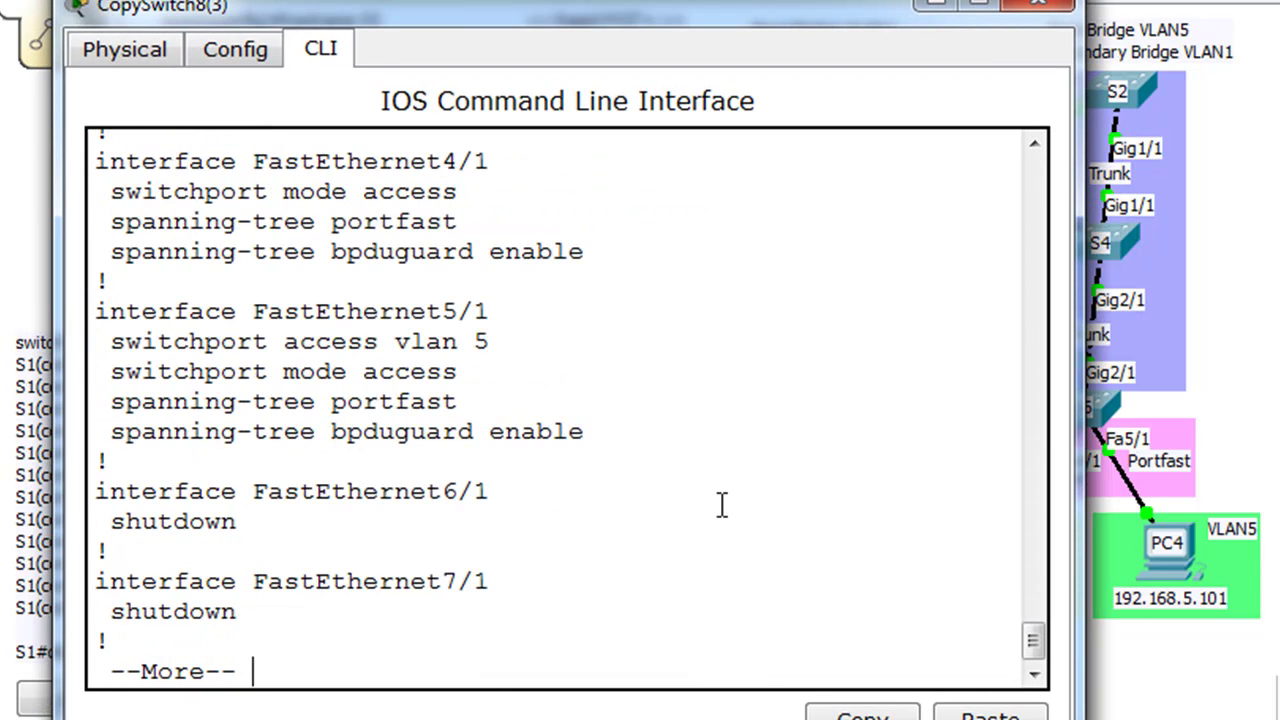
pyautogui.press('space')
# Save the S5 running configuration with copy run start, accepting the default destination filename startup-config
pyautogui.write('copy run start')
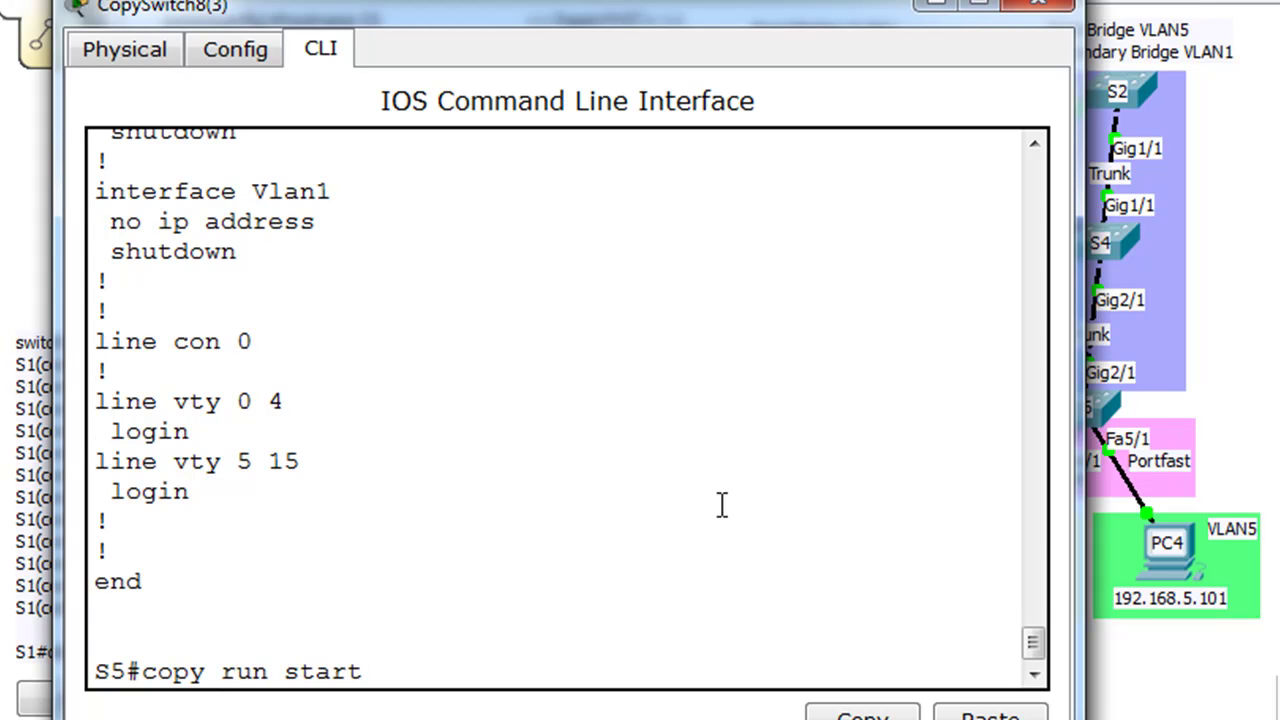
pyautogui.press('Return')
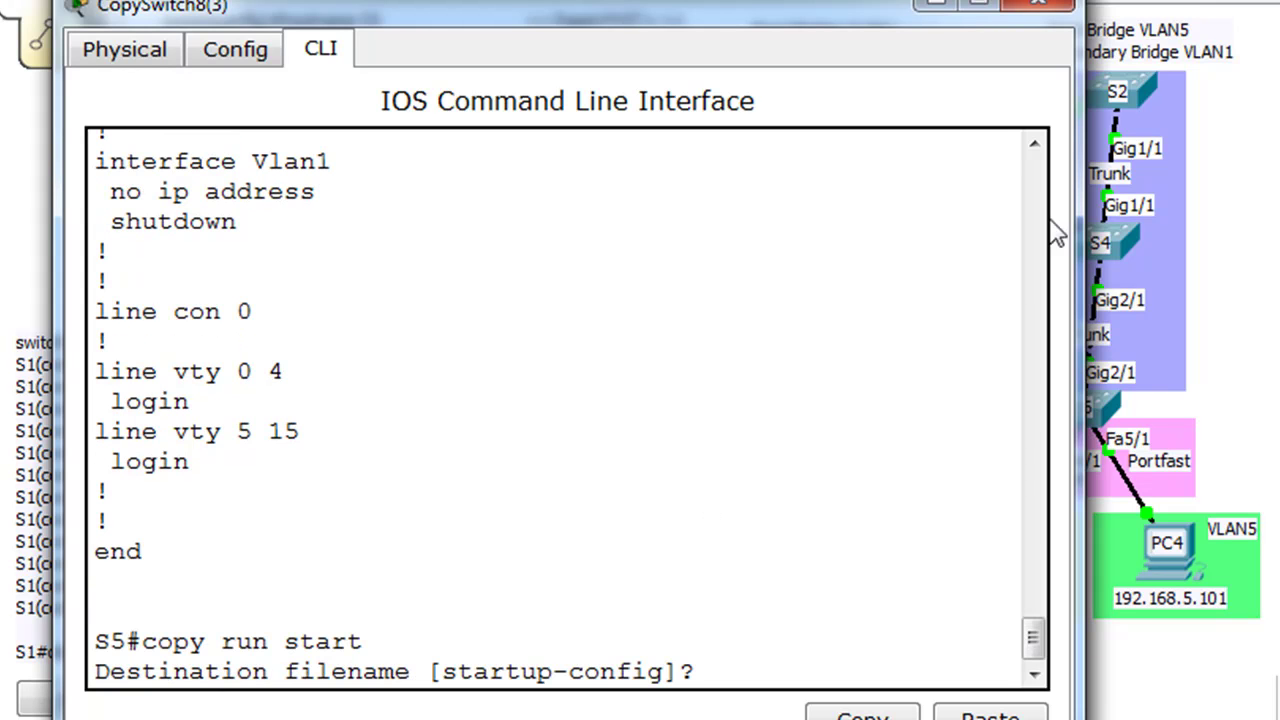
pyautogui.press('Return')
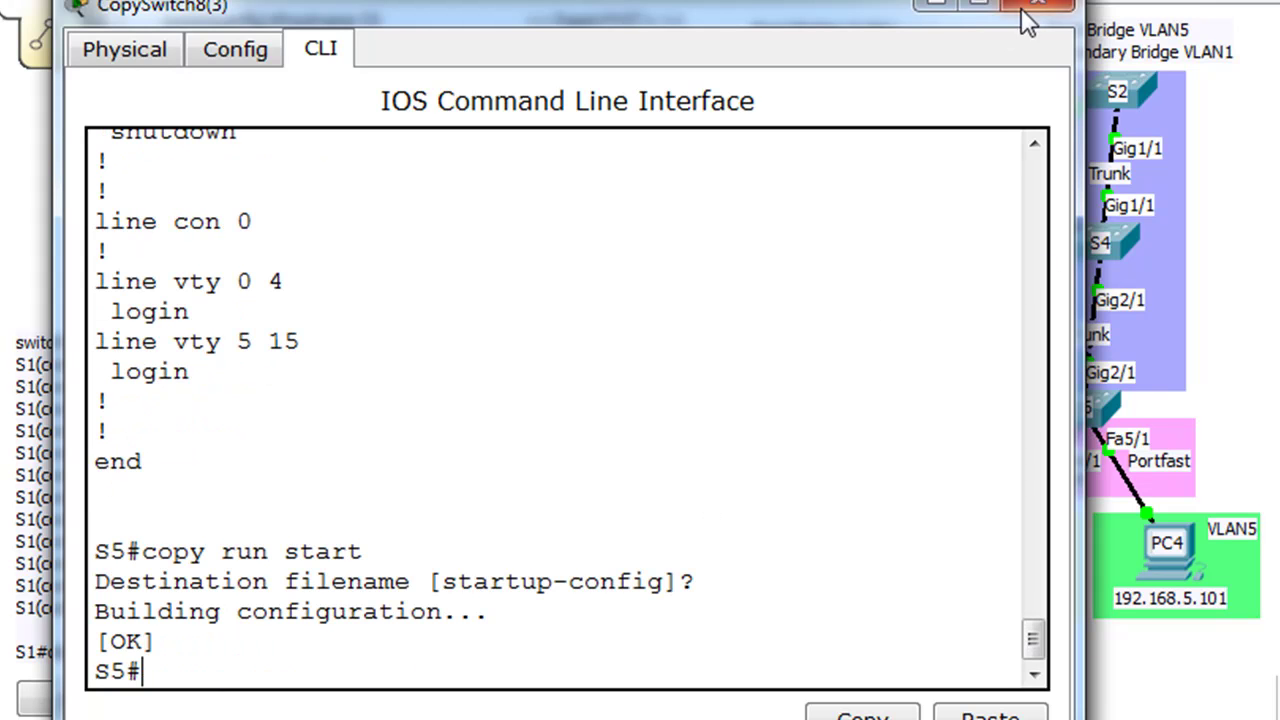
# Turn off the port status of GigabitEthernet2/1 in the S5 interface configuration
pyautogui.click(238, 55)
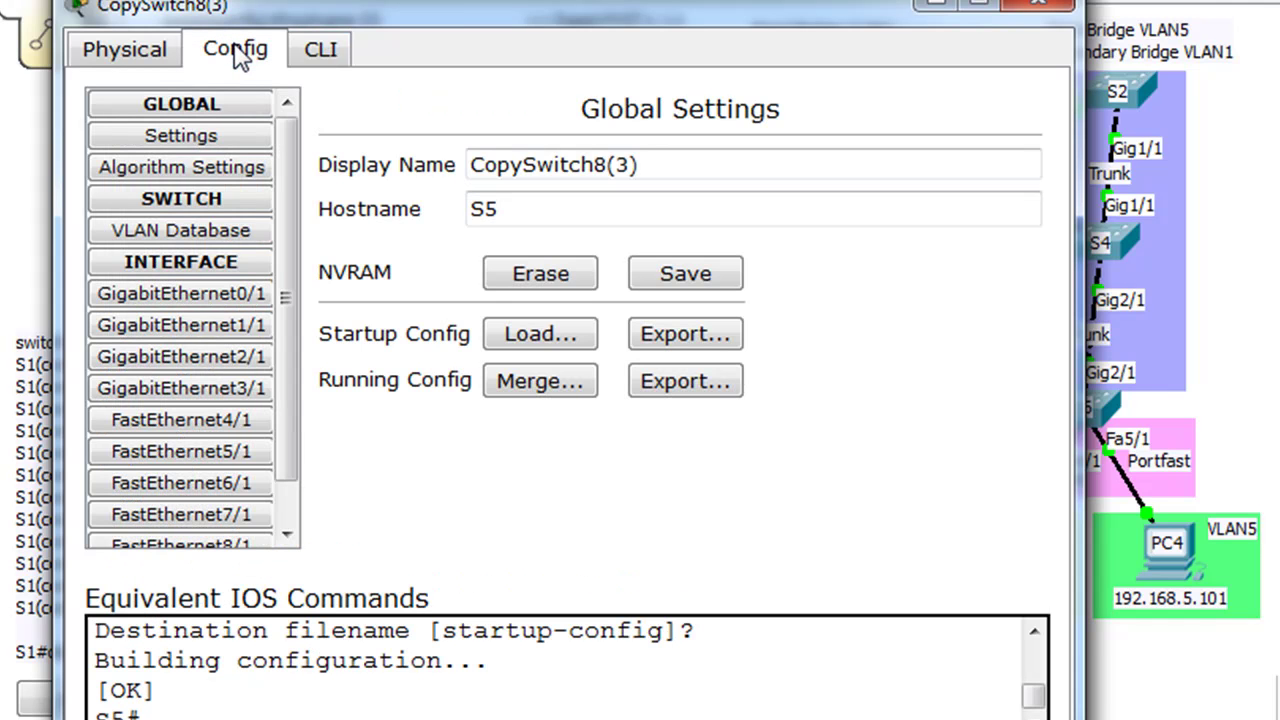
pyautogui.scroll(-1, 283, 158)
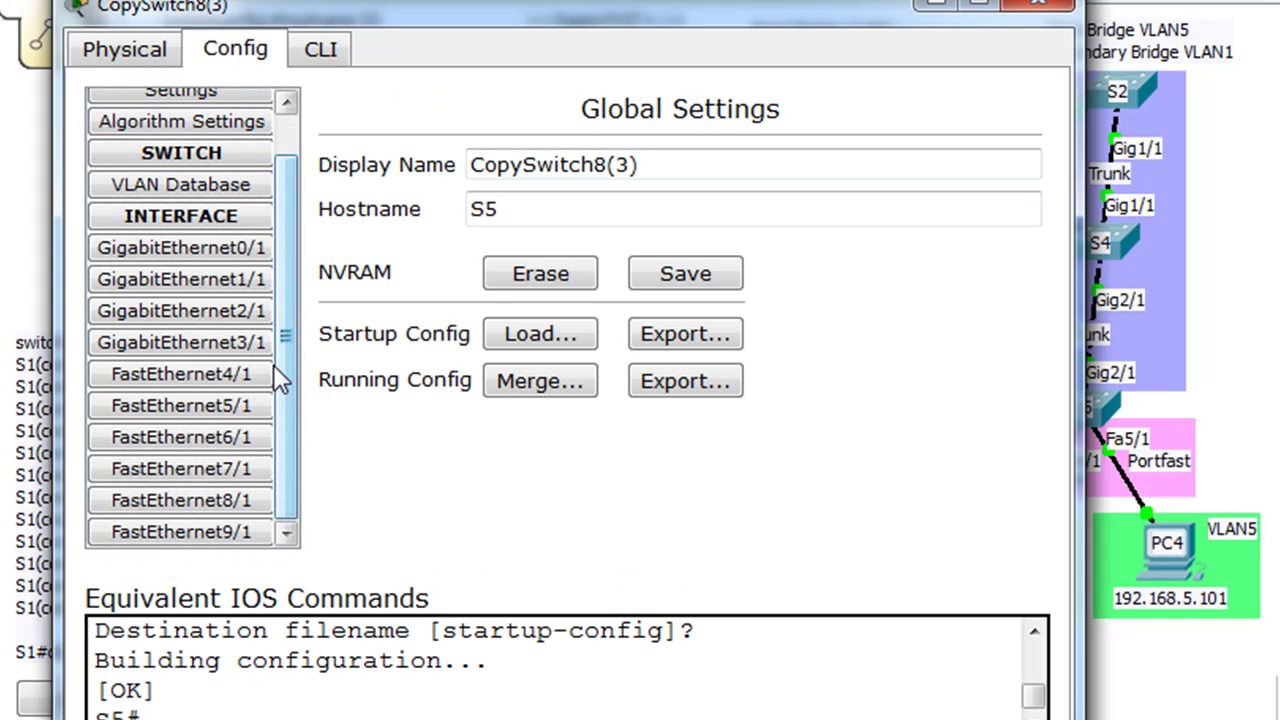
pyautogui.doubleClick(387, 3)
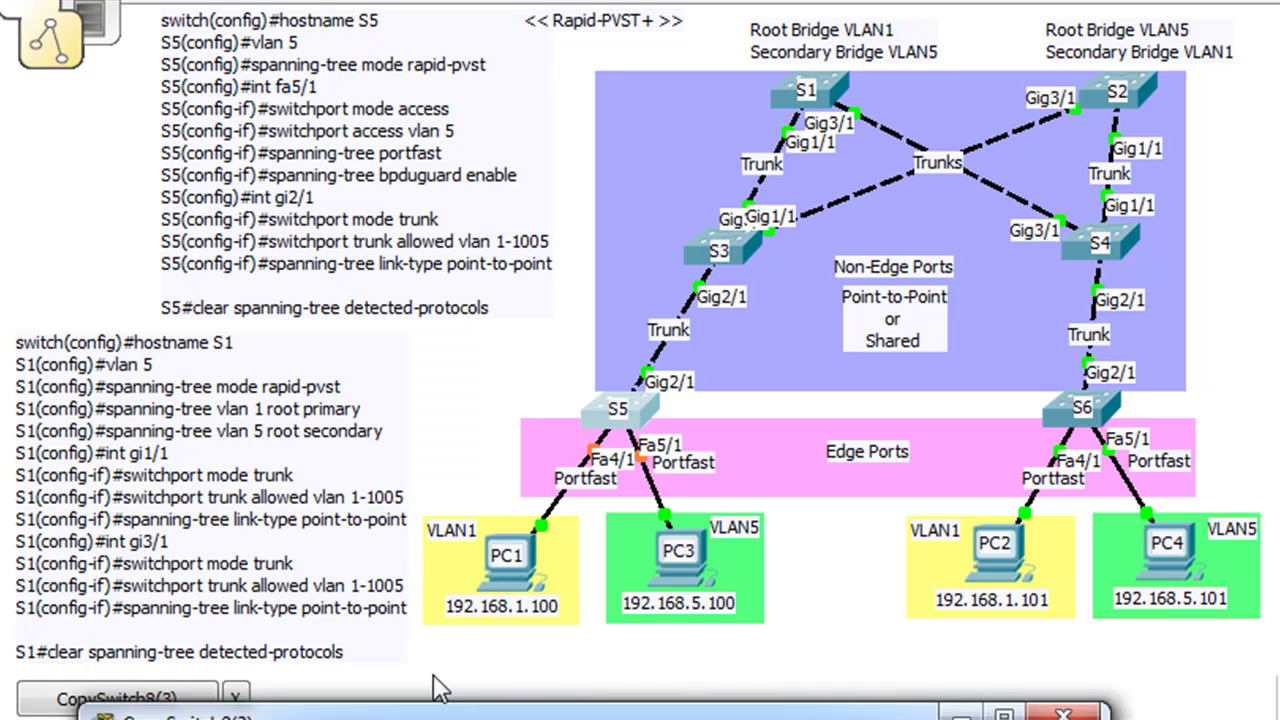
pyautogui.click(117, 698)
pyautogui.moveTo(469, 612); pyautogui.dragTo(412, 9)
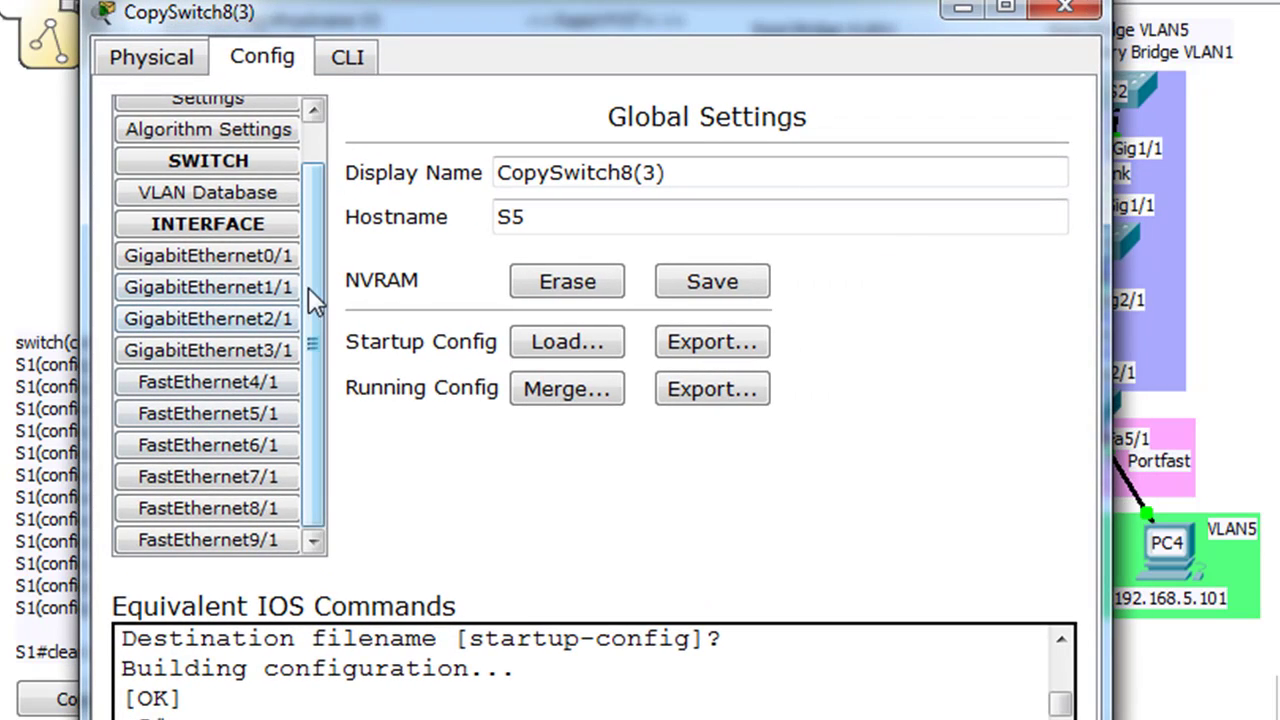
pyautogui.click(243, 320)
pyautogui.click(997, 188)
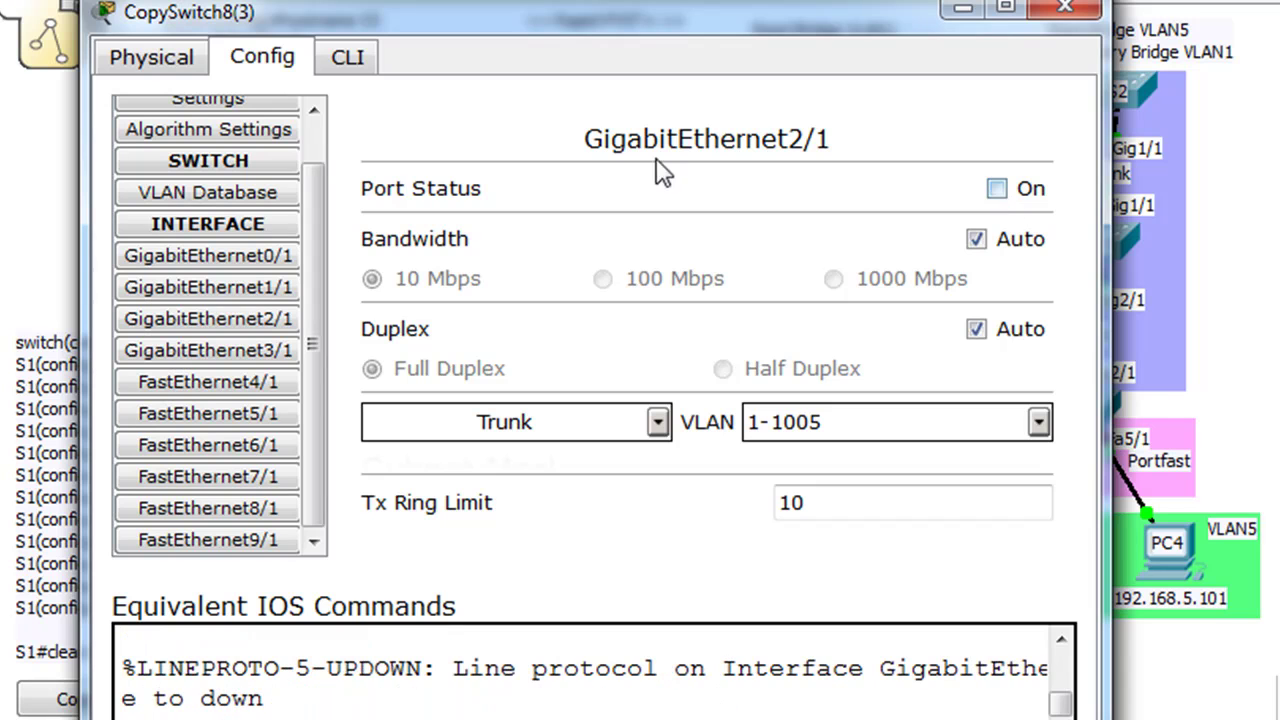
# Turn off the port status of FastEthernet4/1 and FastEthernet5/1 in the S5 interface configuration
pyautogui.click(186, 381)
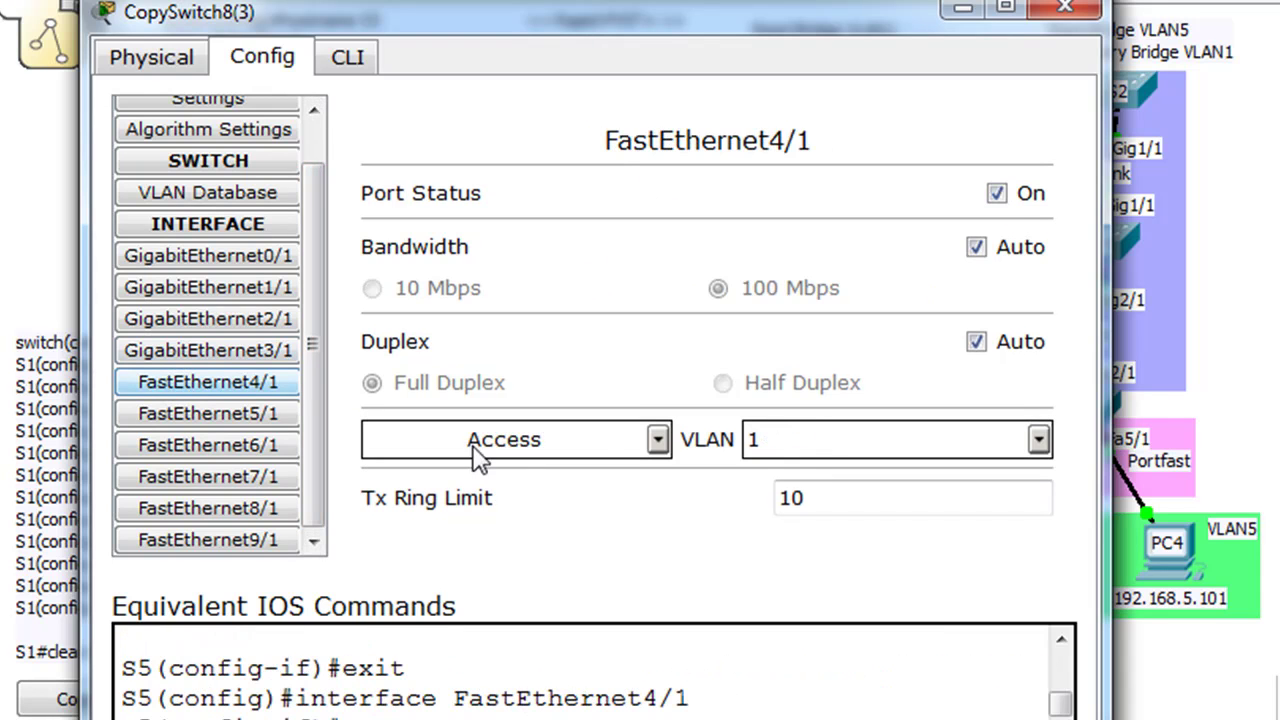
pyautogui.click(997, 193)
pyautogui.click(229, 413)
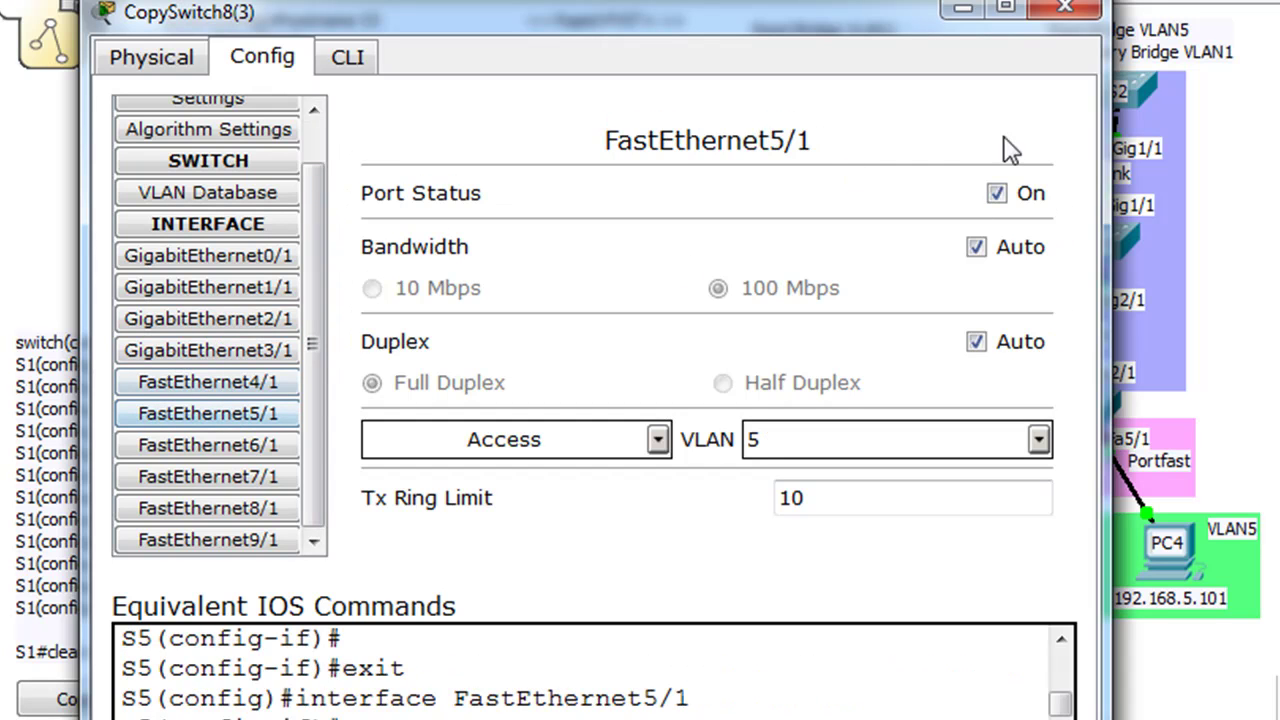
pyautogui.click(997, 193)
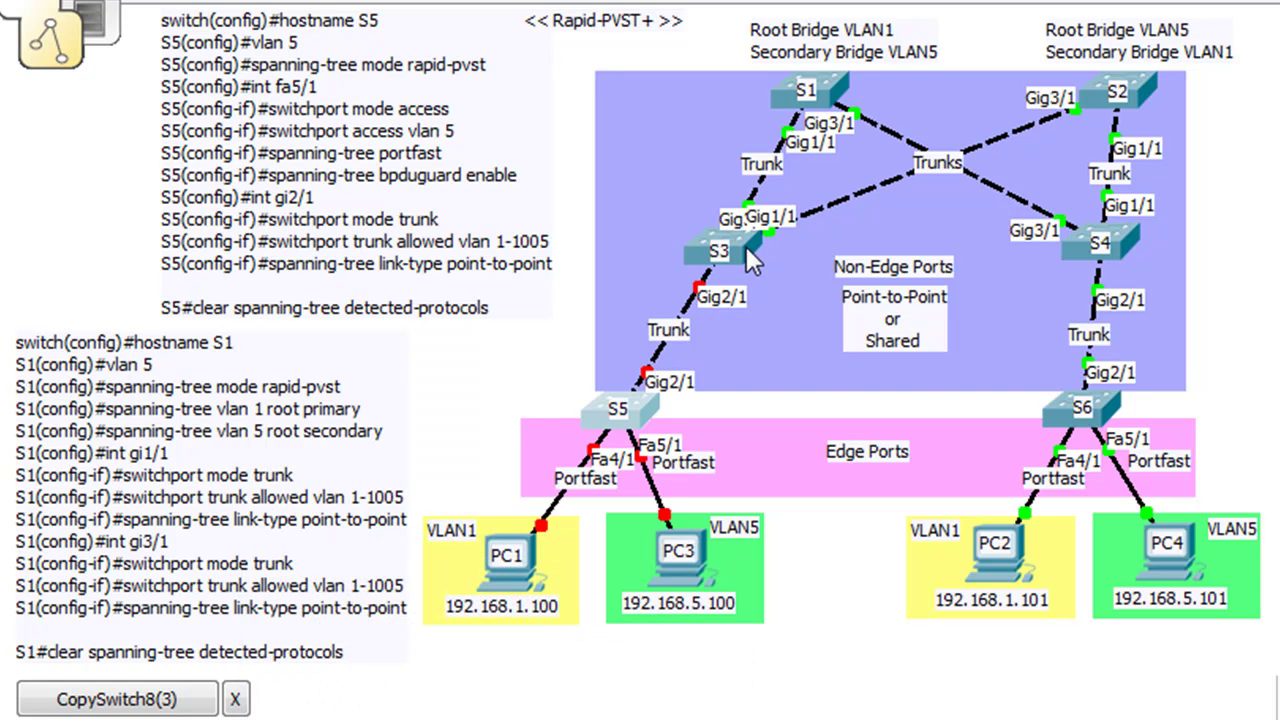
# Open the command line of switch S3 and enter global configuration mode with en and conf t
pyautogui.click(748, 252)
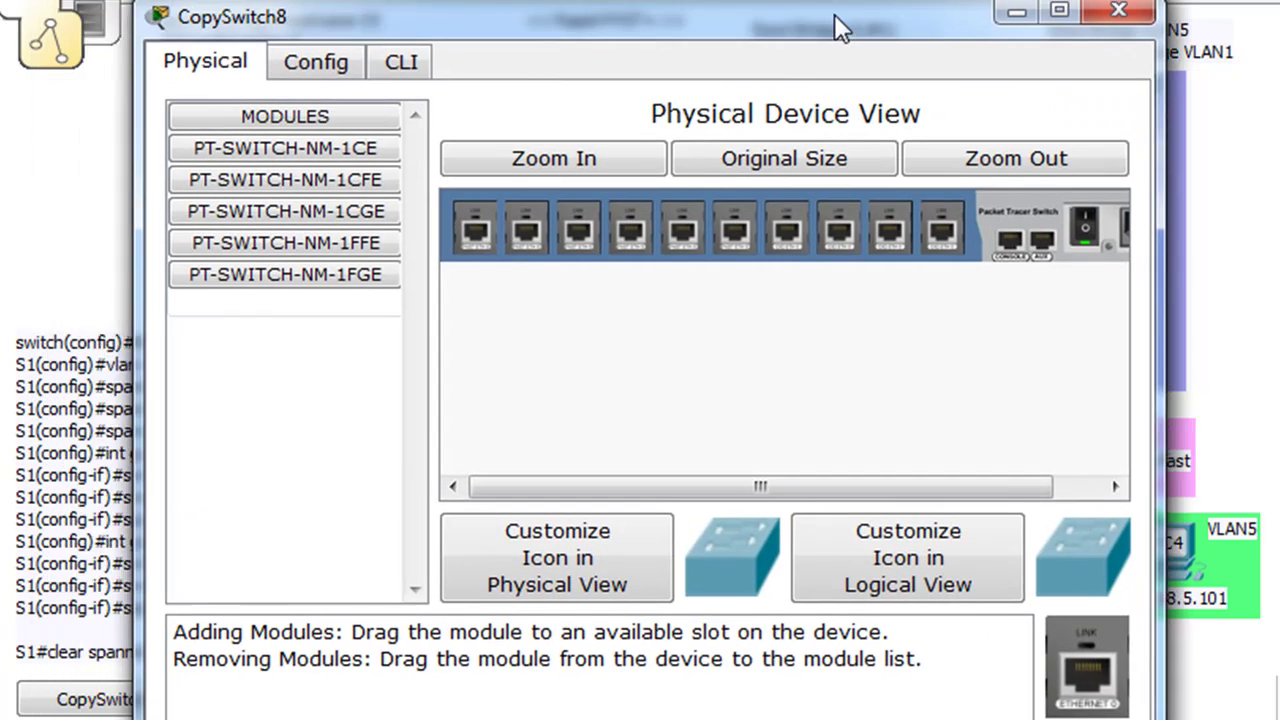
pyautogui.moveTo(834, 14); pyautogui.dragTo(779, 12)
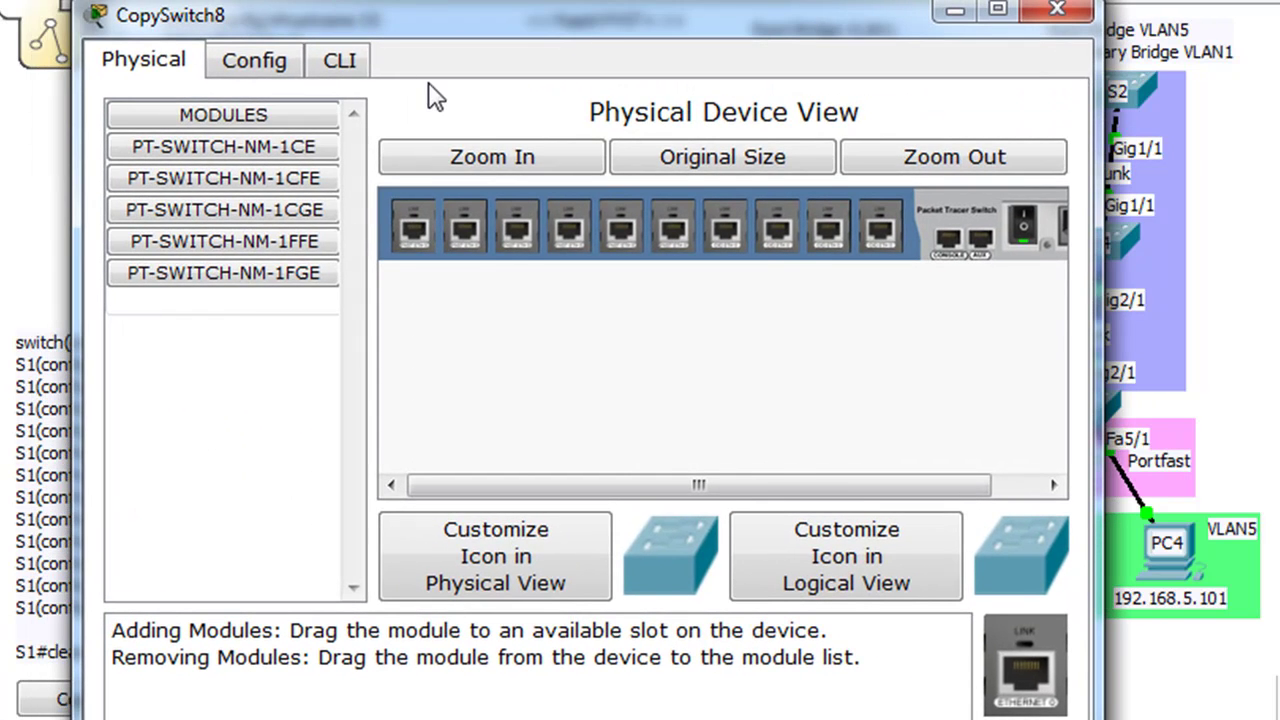
pyautogui.click(325, 61)
pyautogui.press('Return')
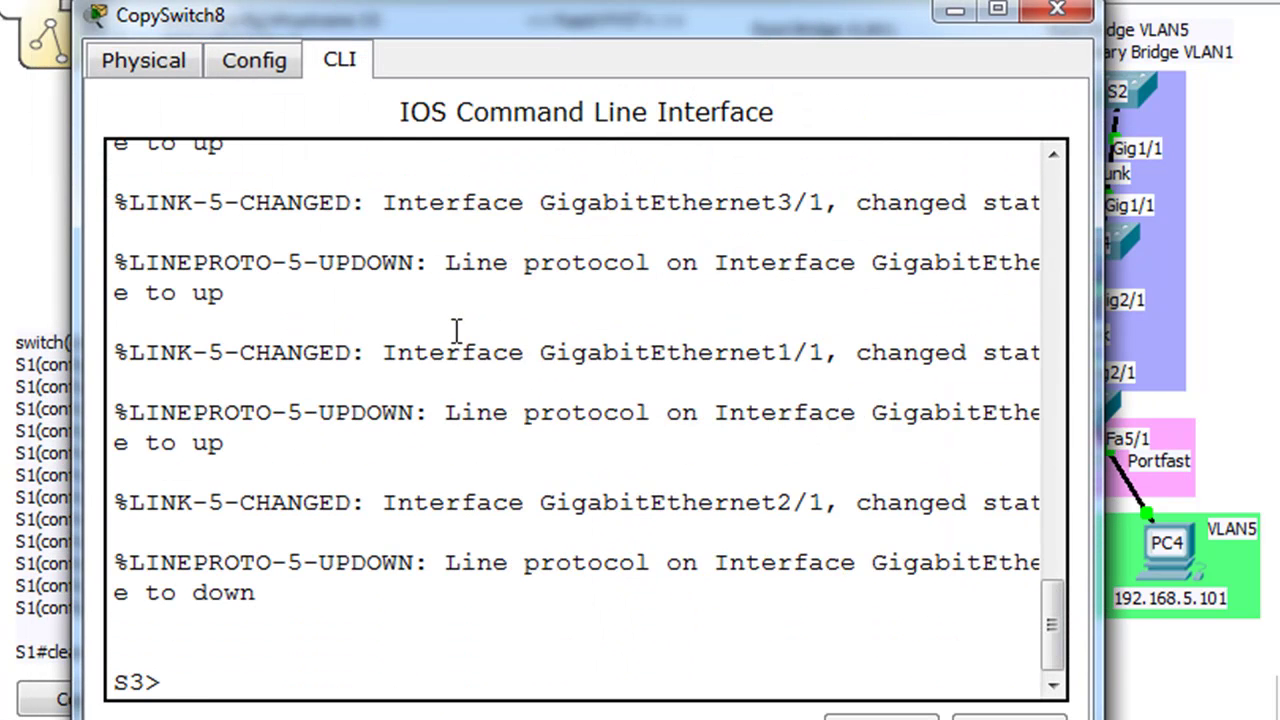
pyautogui.write('en')
pyautogui.press('Return')
pyautogui.write('conf t')
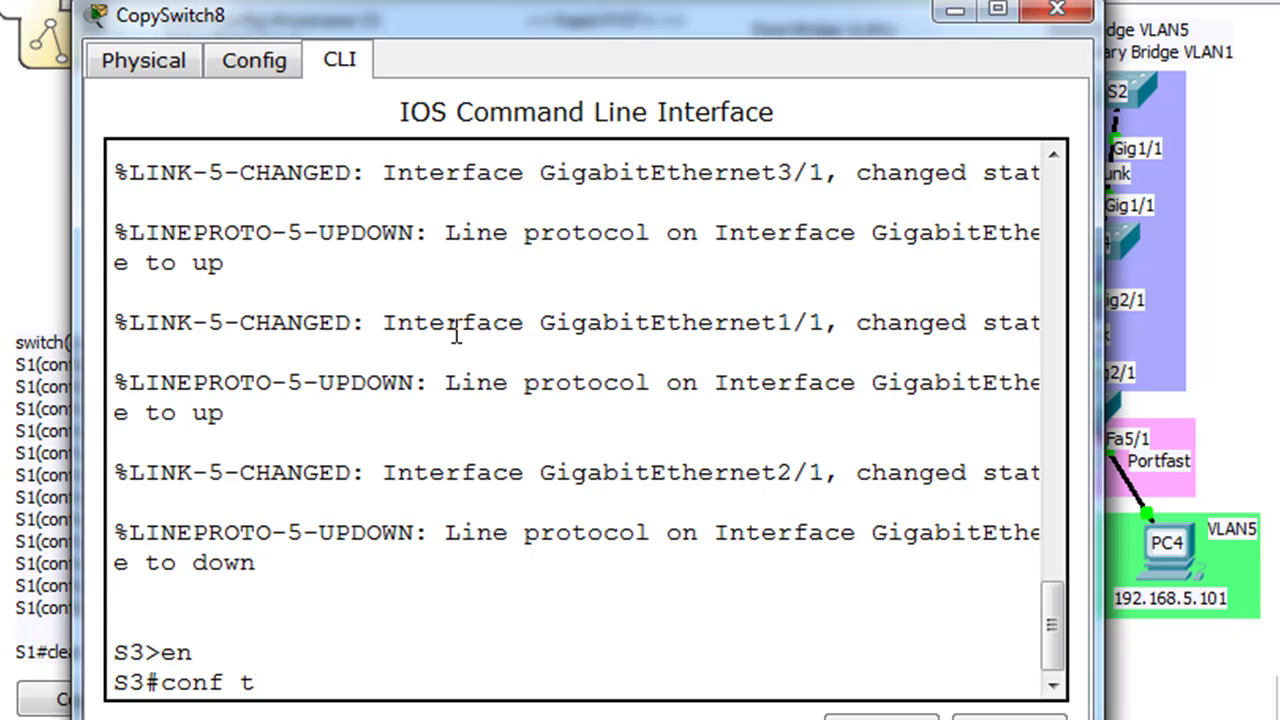
pyautogui.press('Return')
# Set the spanning-tree mode of S3 to rapid-pvst
pyautogui.write('span')
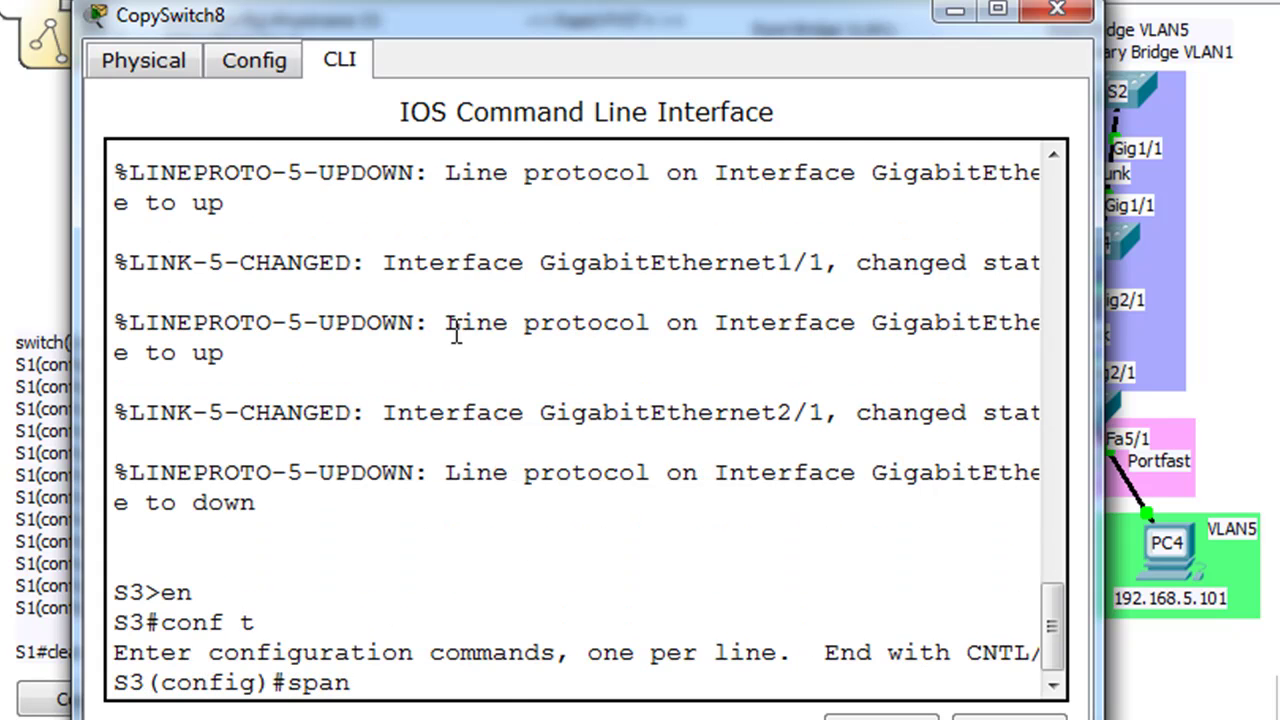
pyautogui.press('Tab')
pyautogui.write('mode ra')
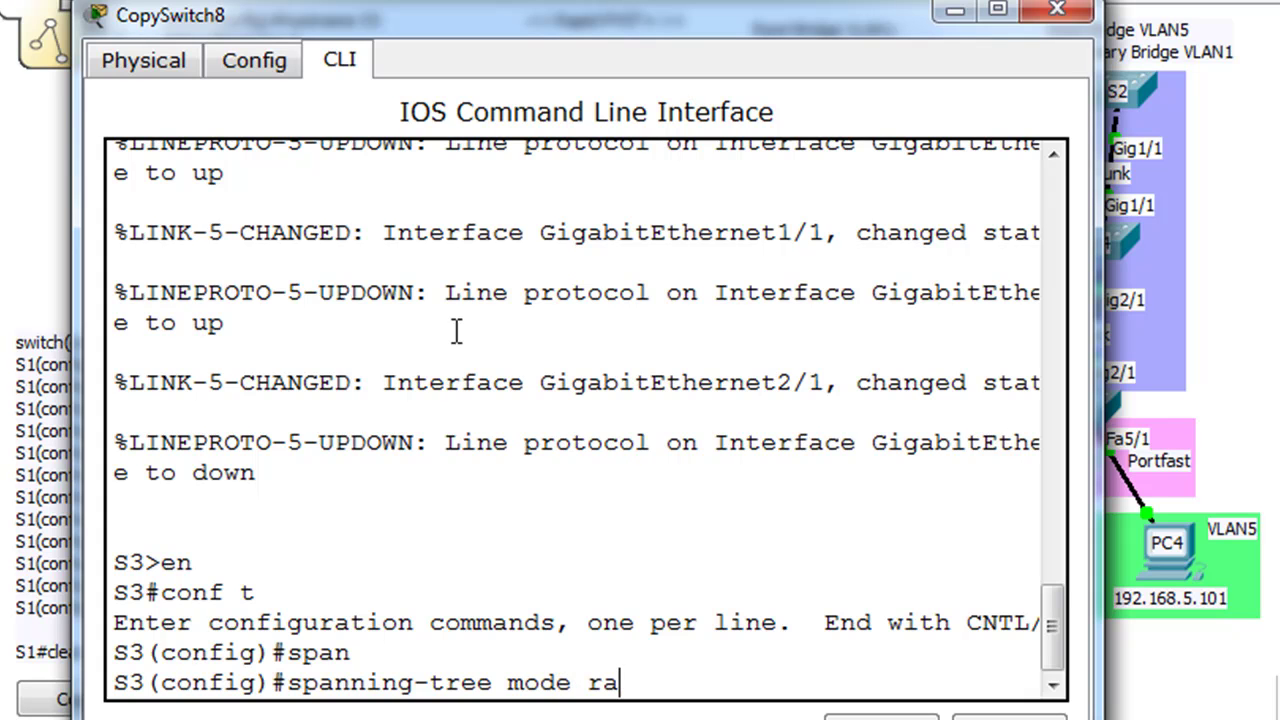
pyautogui.press('Tab')
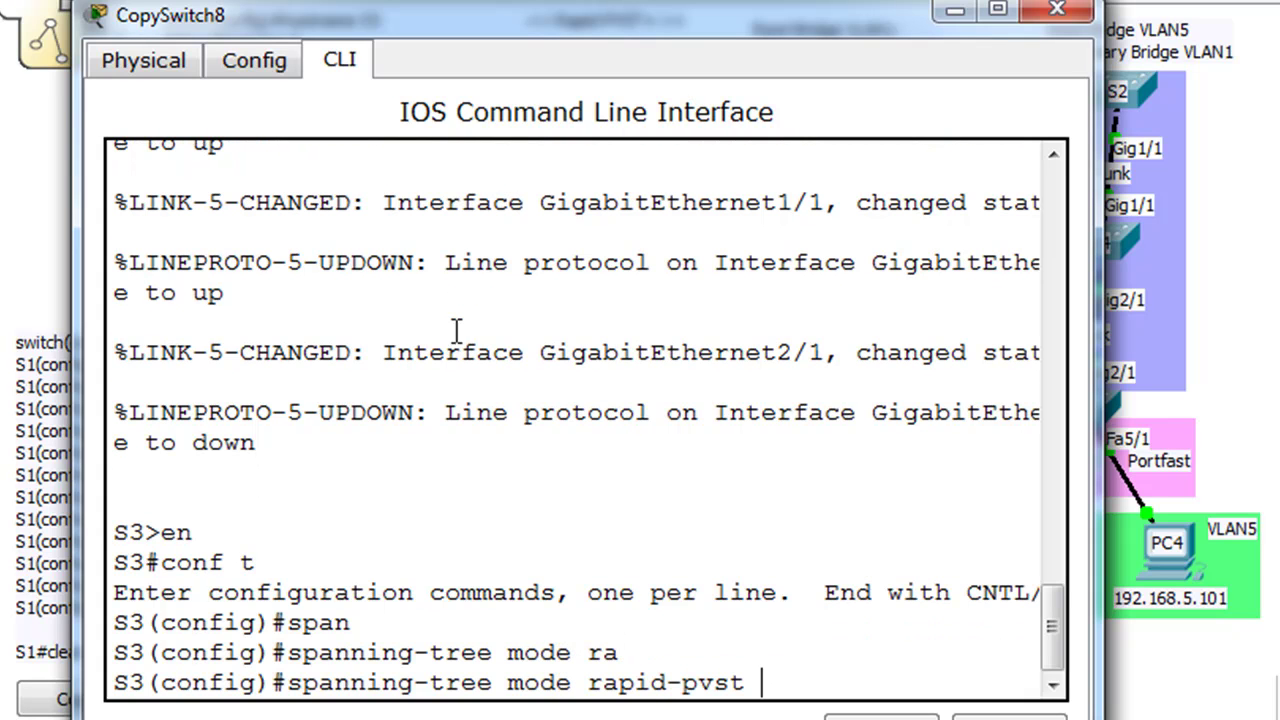
pyautogui.press('Return')
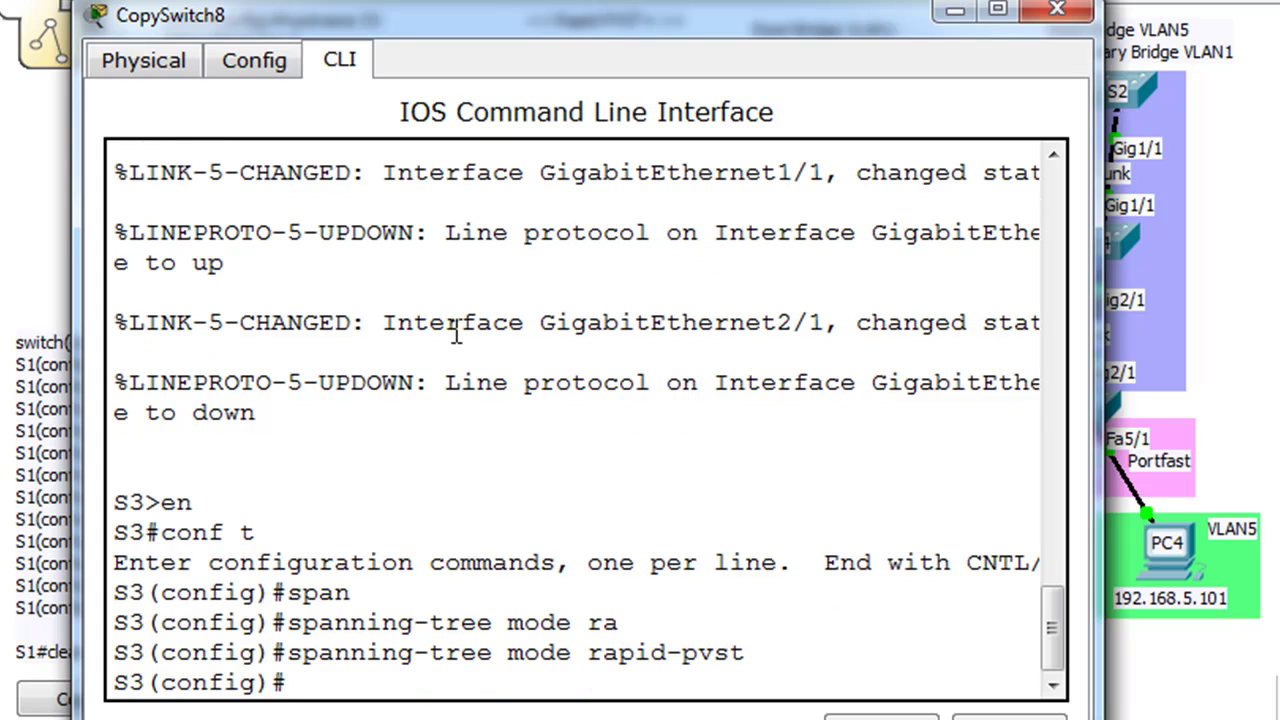
# Set the spanning-tree link type of S3 interface gi1/1 to point-to-point
pyautogui.write('int gi1/1')
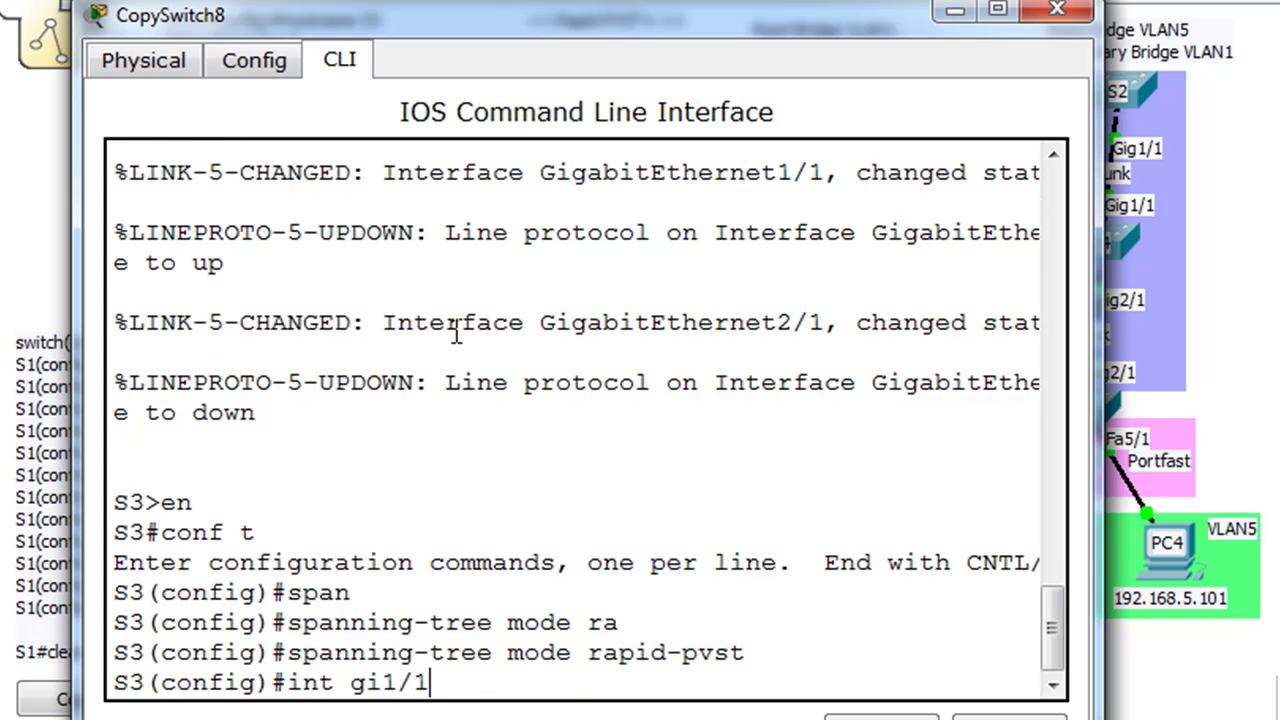
pyautogui.press('Return')
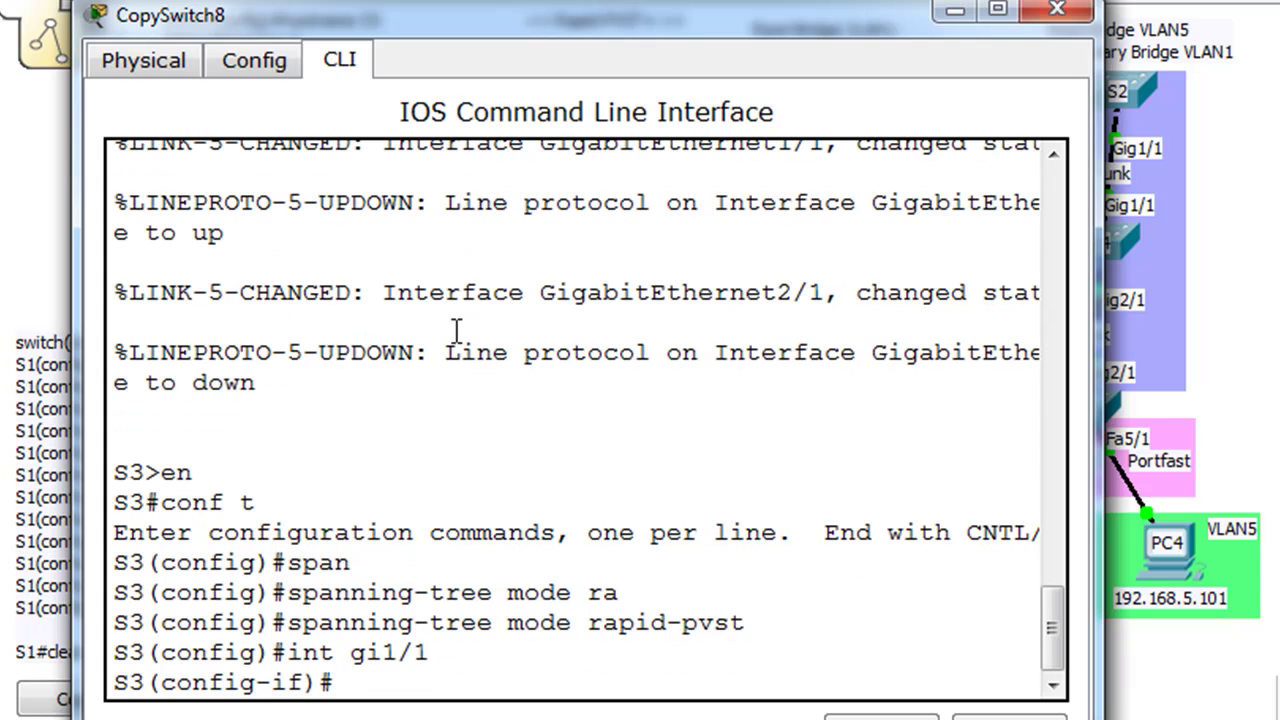
pyautogui.write('span')
pyautogui.press('Tab')
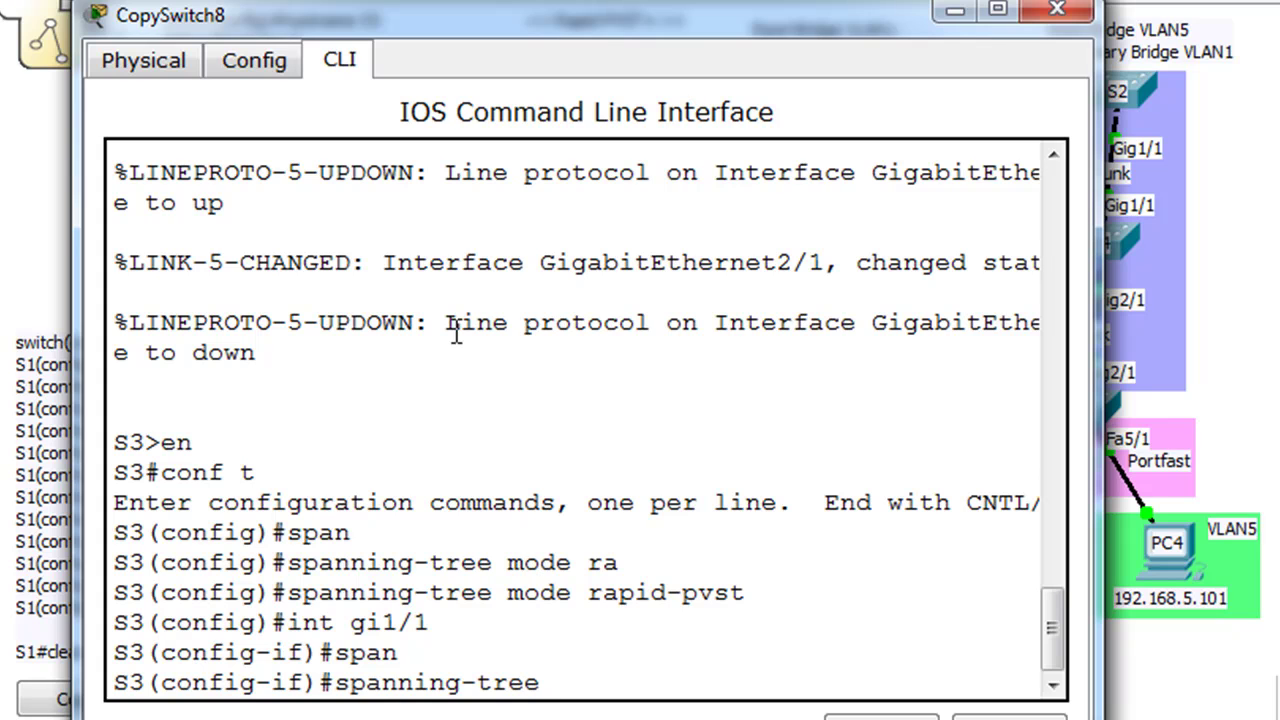
pyautogui.write('li')
pyautogui.press('Tab')
pyautogui.write('po')
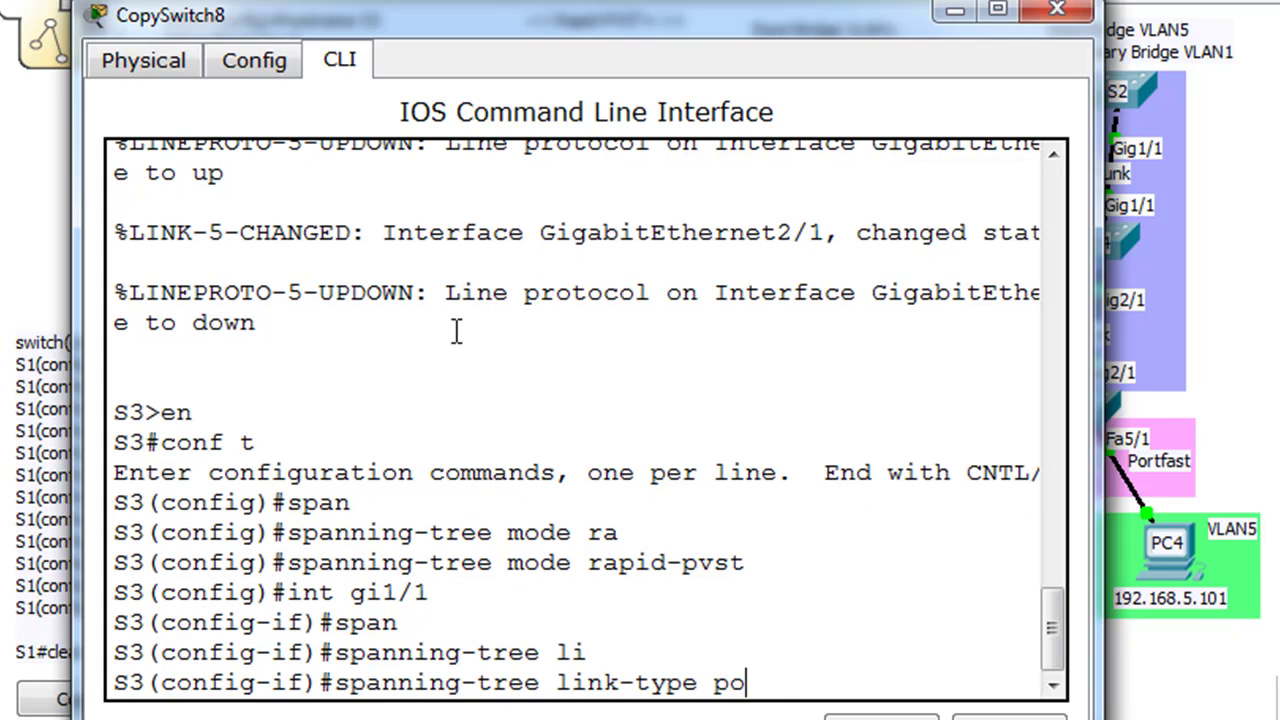
pyautogui.press('Tab')
pyautogui.press('Return')
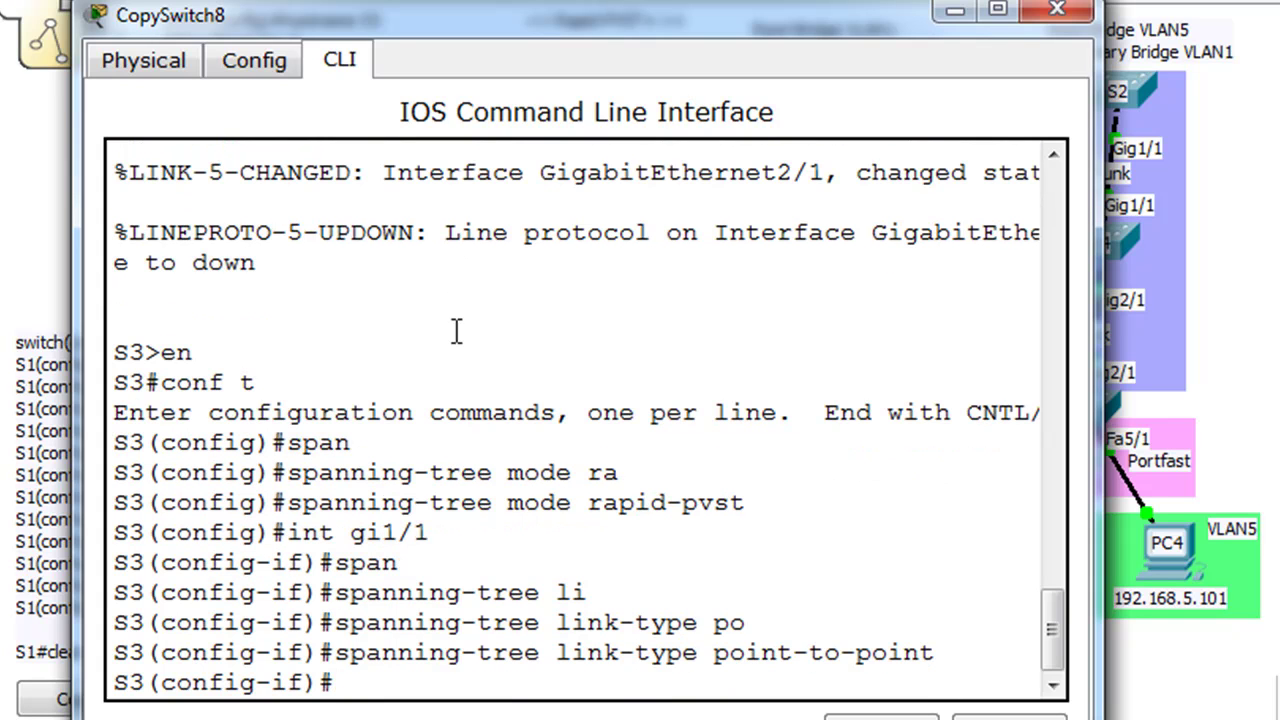
# Set the spanning-tree link type of S3 interface gi2/1 to point-to-point
pyautogui.press('Up')
pyautogui.press('Up')
pyautogui.press('Left')
pyautogui.press('Left')
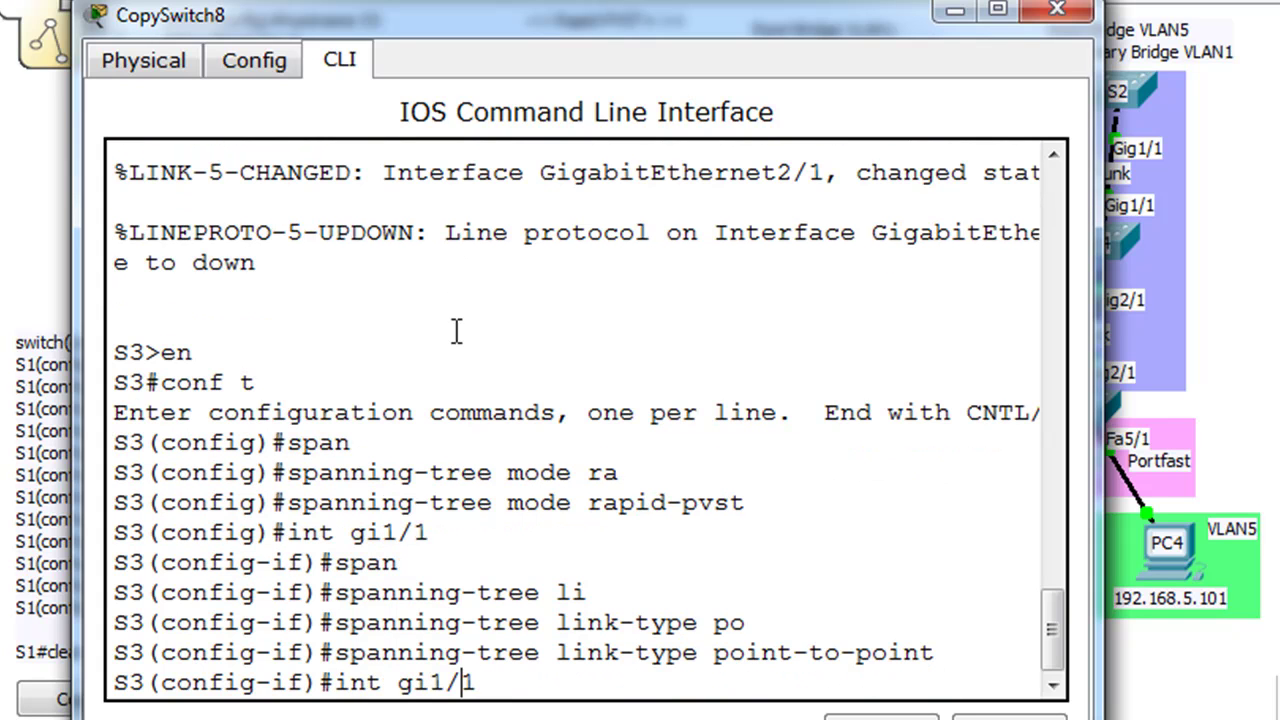
pyautogui.press('BackSpace')
pyautogui.write('2')
pyautogui.press('Return')
pyautogui.press('Up')
pyautogui.press('Up')
pyautogui.press('Return')
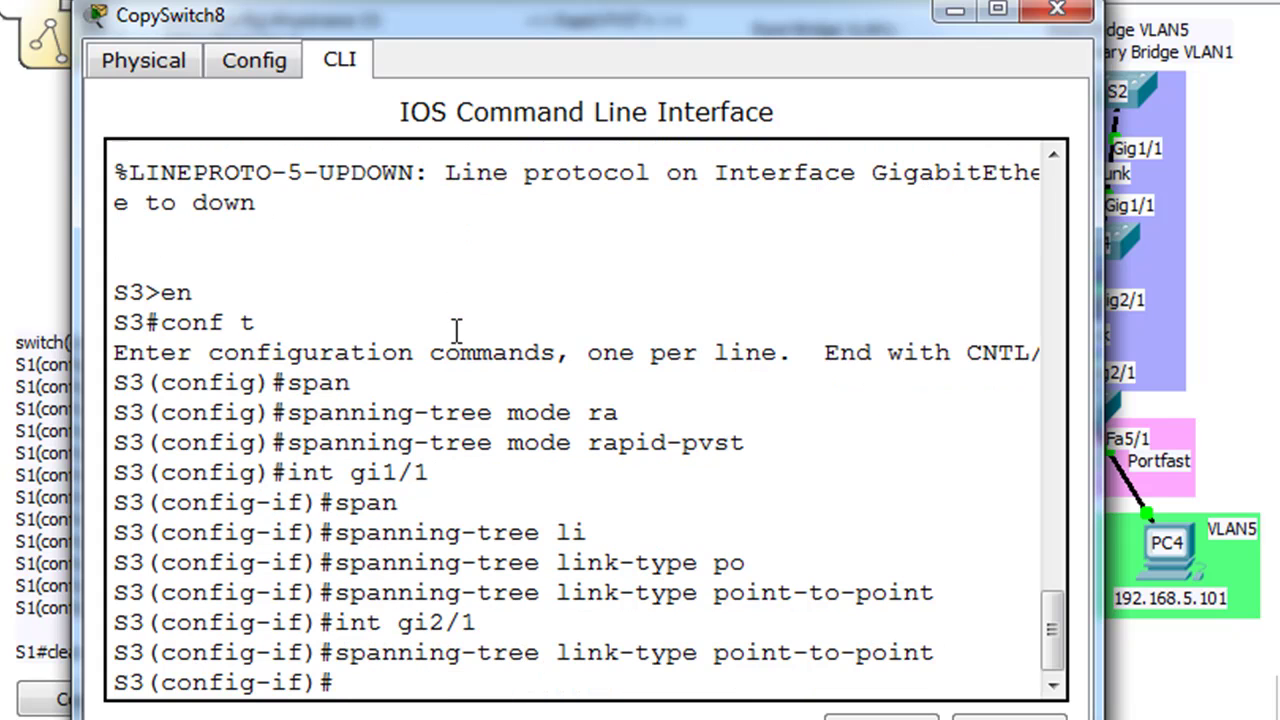
# Set the spanning-tree link type of S3 interface gi3/1 to point-to-point and close the S3 window
pyautogui.press('Up')
pyautogui.press('Up')
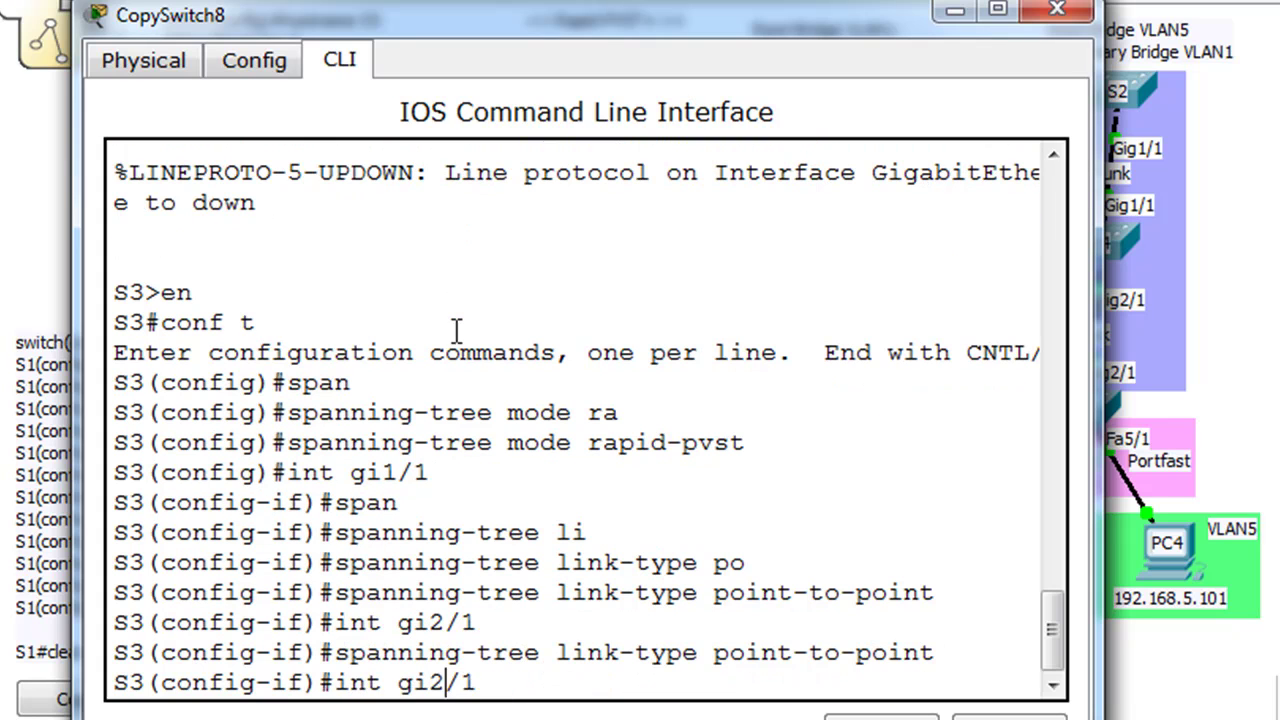
pyautogui.press('Left')
pyautogui.press('Left')
pyautogui.press('BackSpace')
pyautogui.write('3')
pyautogui.press('Return')
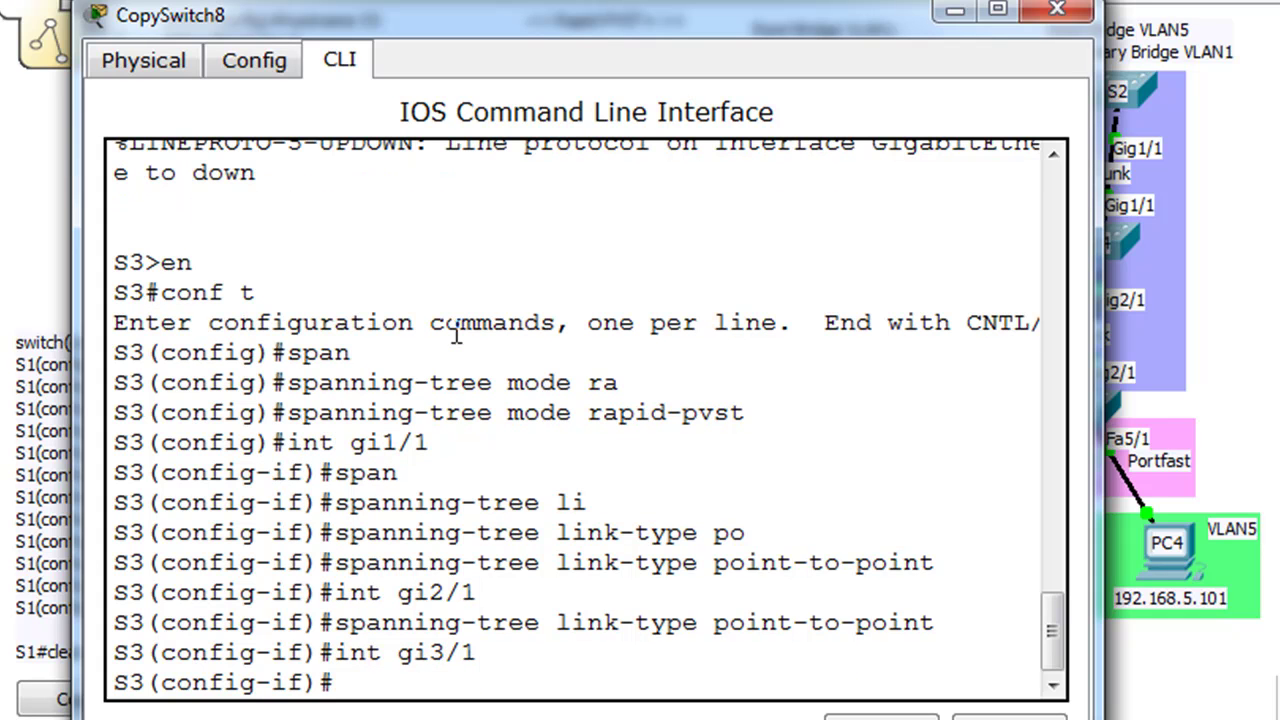
pyautogui.press('Up')
pyautogui.press('Up')
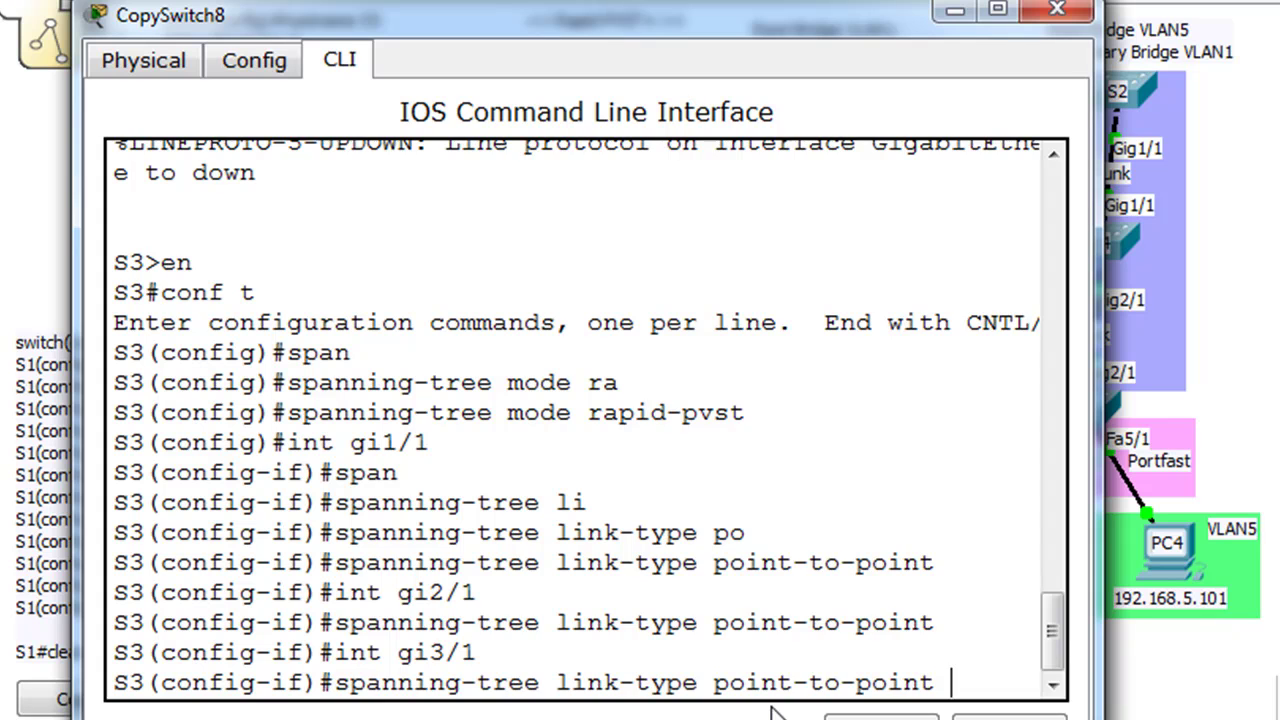
pyautogui.press('Return')
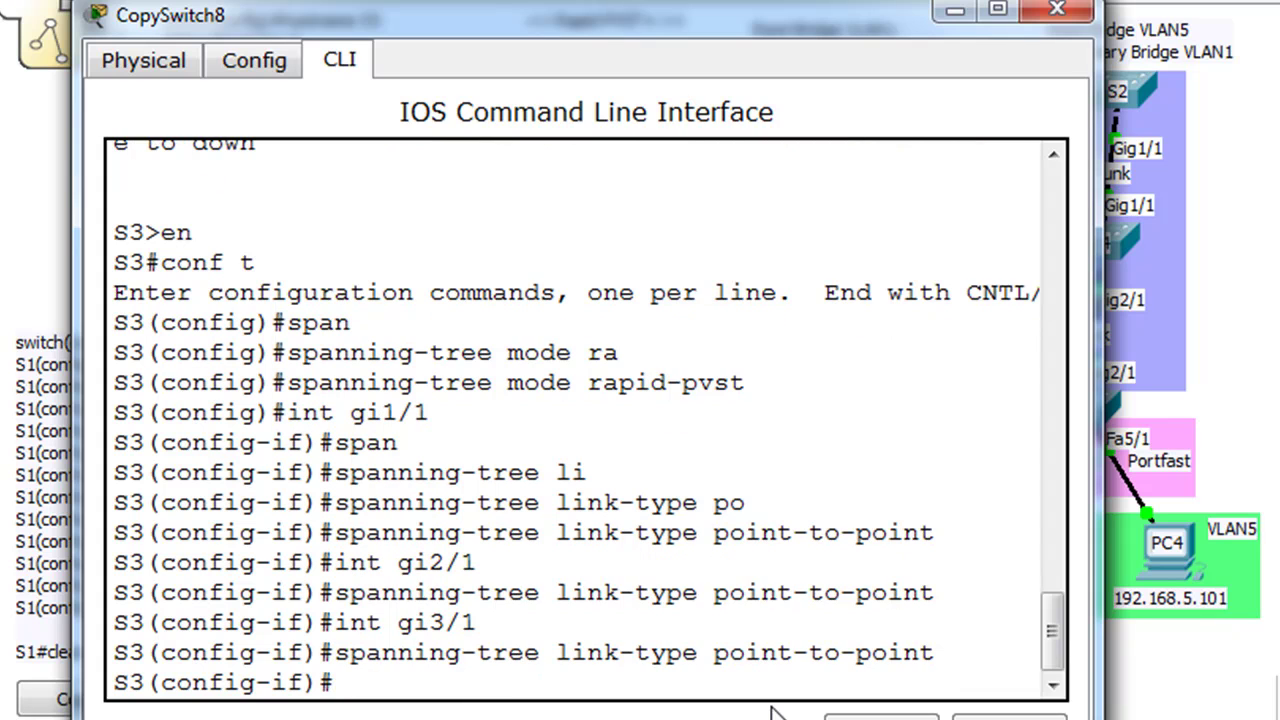
pyautogui.click(1068, 18)
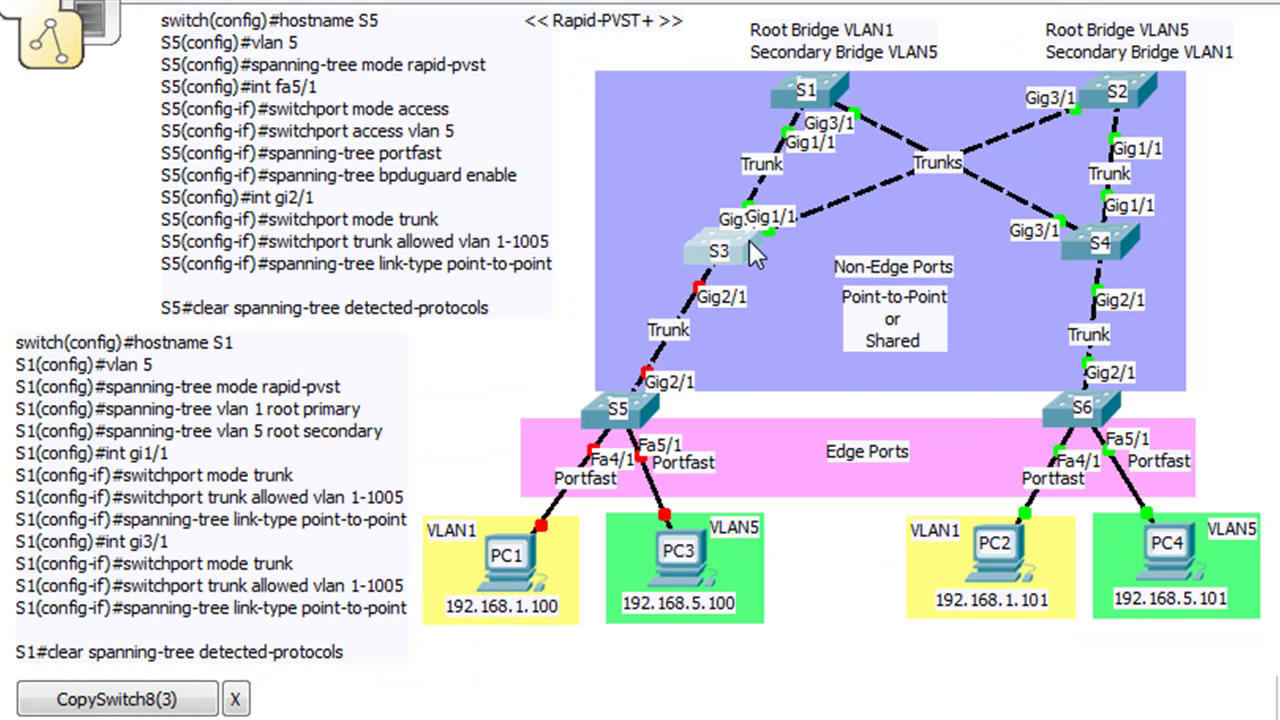
# Reopen S3 and turn off the port status of GigabitEthernet1/1 in its interface configuration
pyautogui.moveTo(752, 243)
pyautogui.click(744, 242)
pyautogui.moveTo(394, 14); pyautogui.dragTo(695, 4)
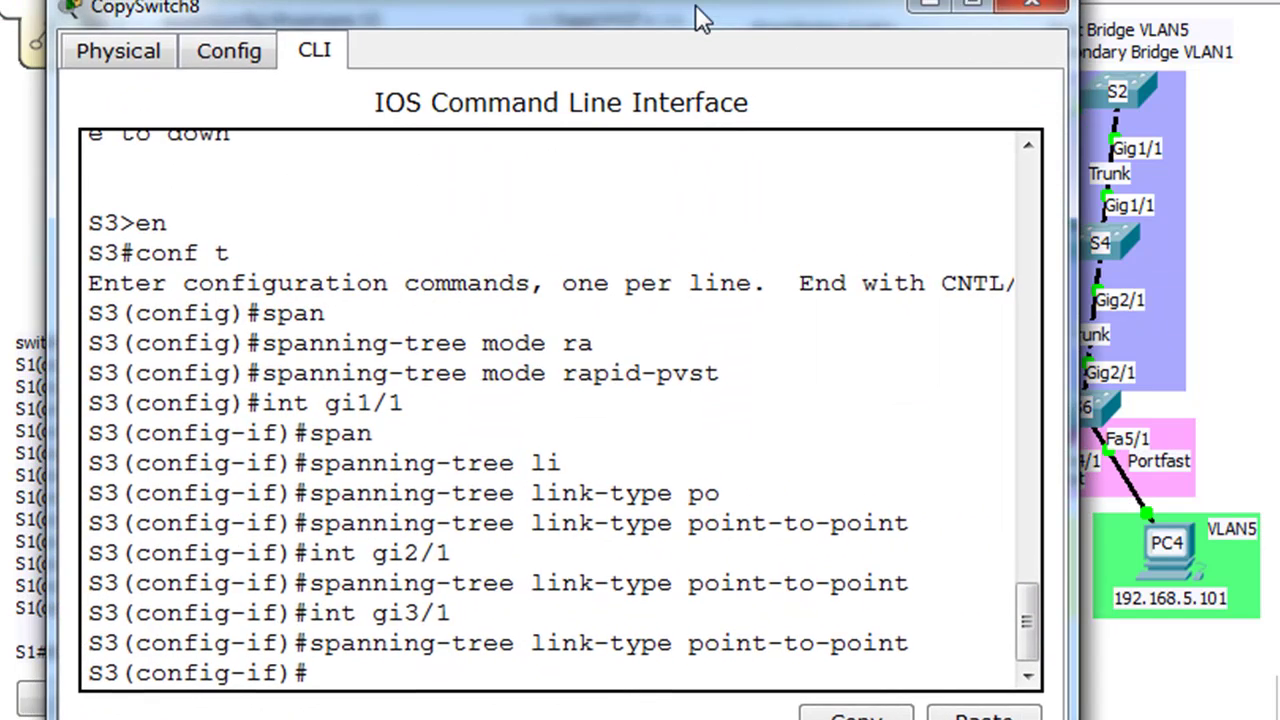
pyautogui.click(229, 50)
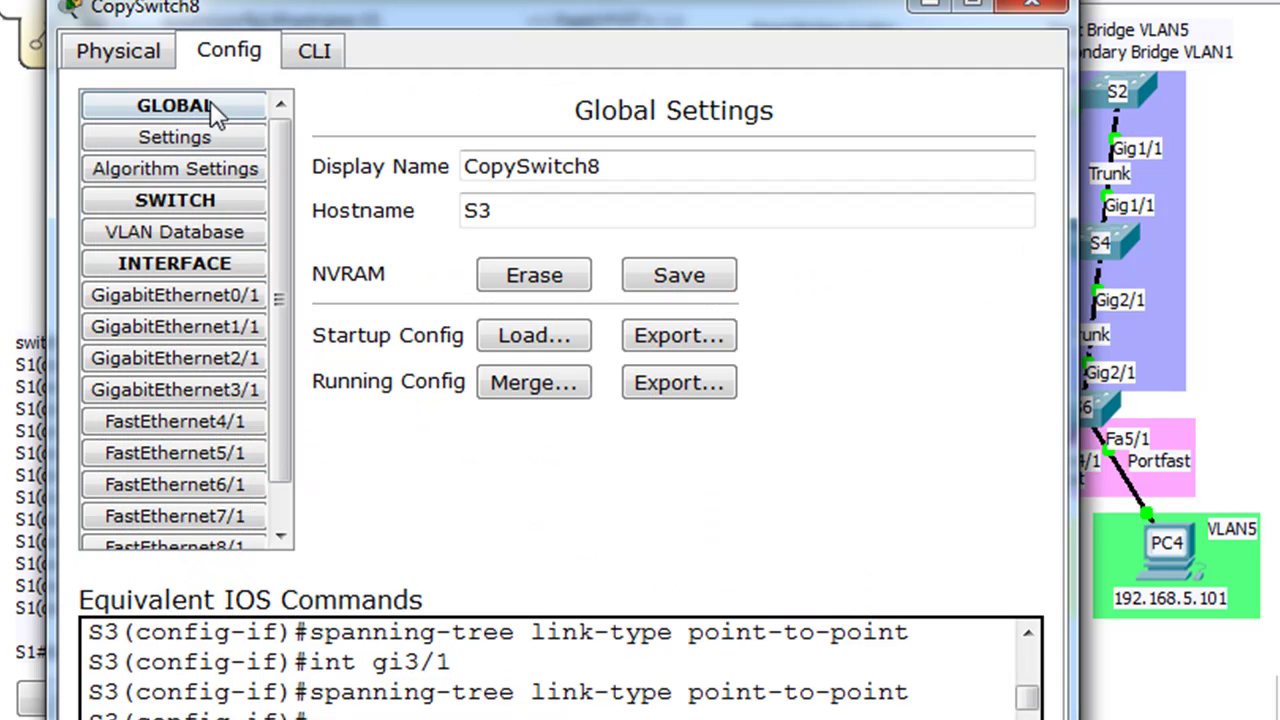
pyautogui.scroll(-1, 183, 265)
pyautogui.click(181, 258)
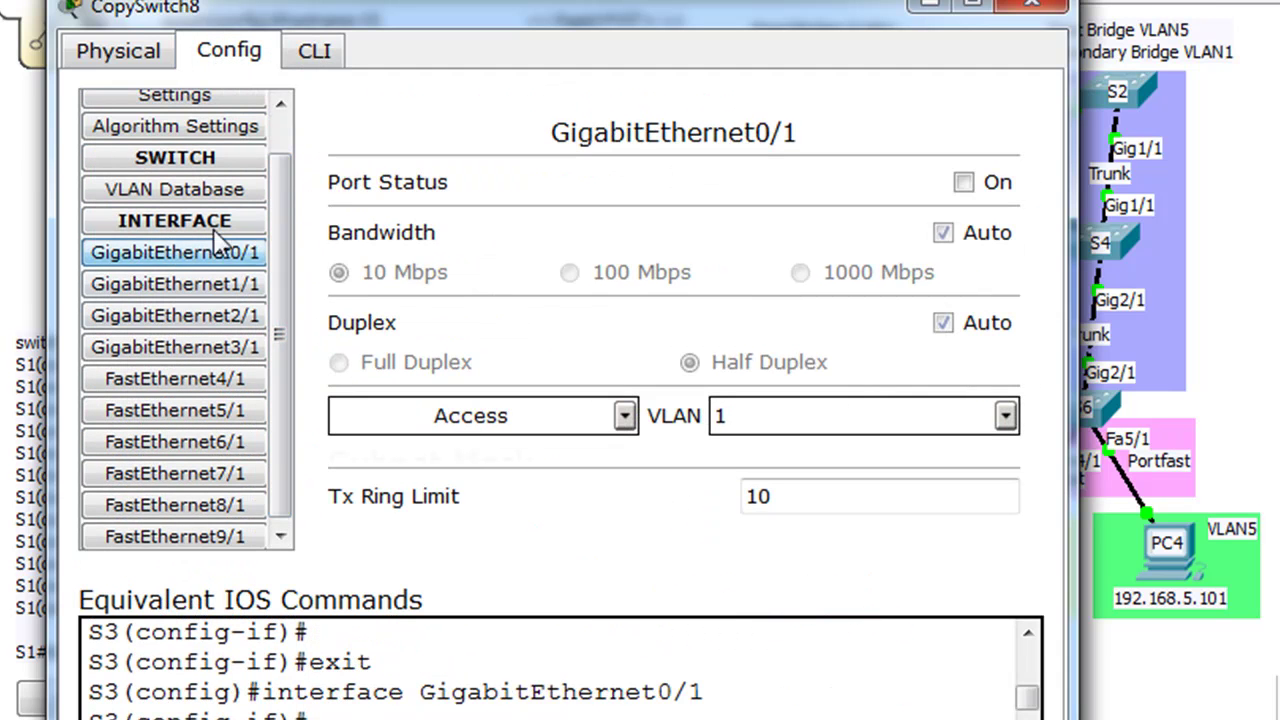
pyautogui.click(222, 284)
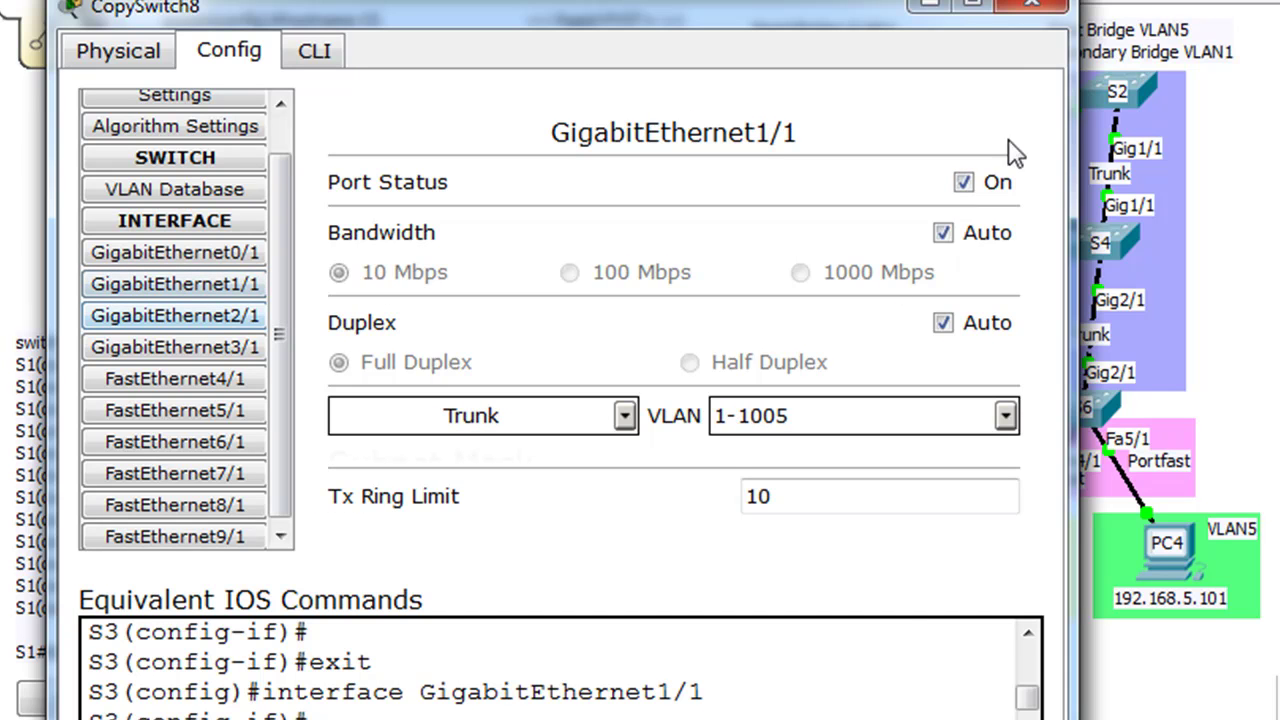
pyautogui.click(963, 182)
# Turn off the port status of GigabitEthernet2/1 and GigabitEthernet3/1 on S3 and close its window
pyautogui.click(218, 316)
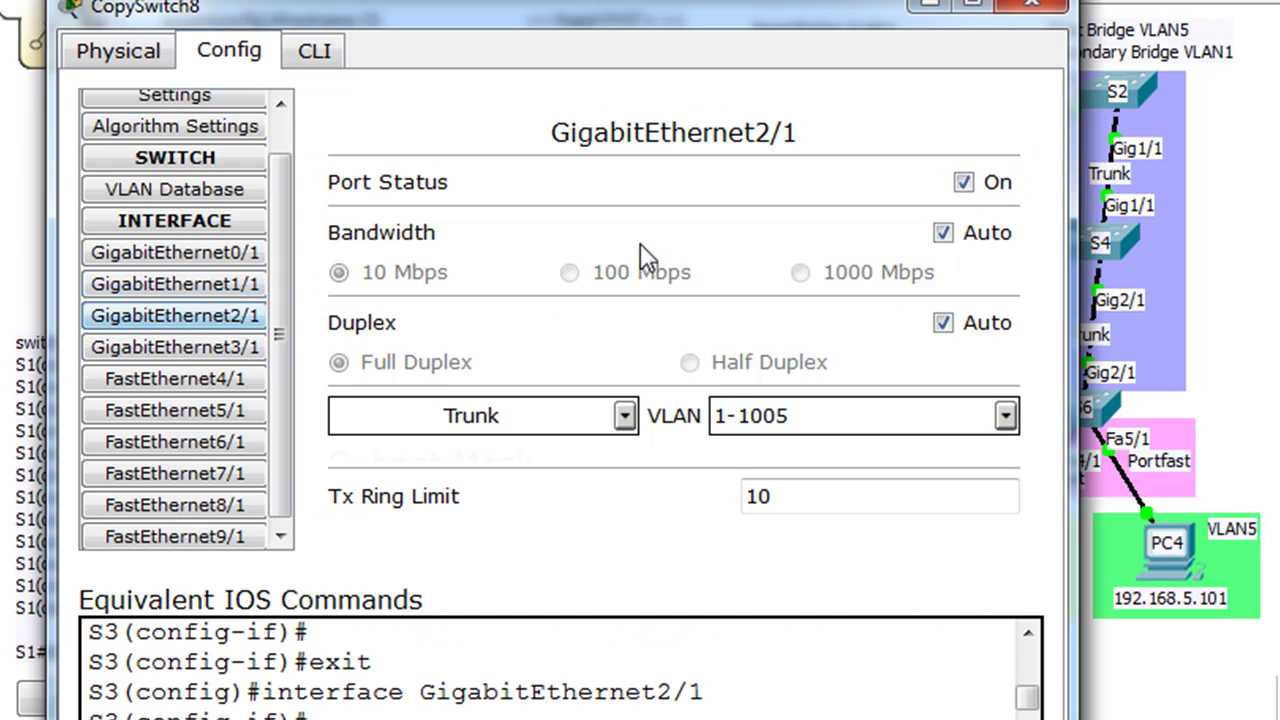
pyautogui.click(963, 182)
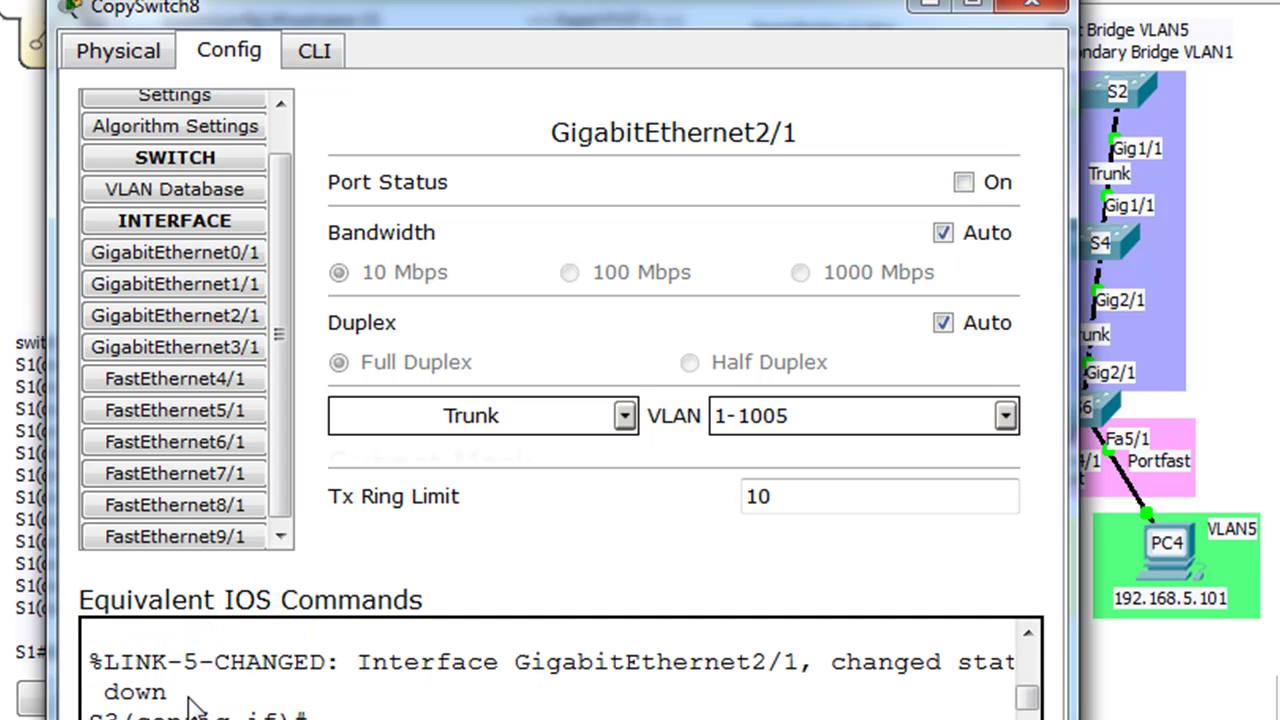
pyautogui.click(183, 356)
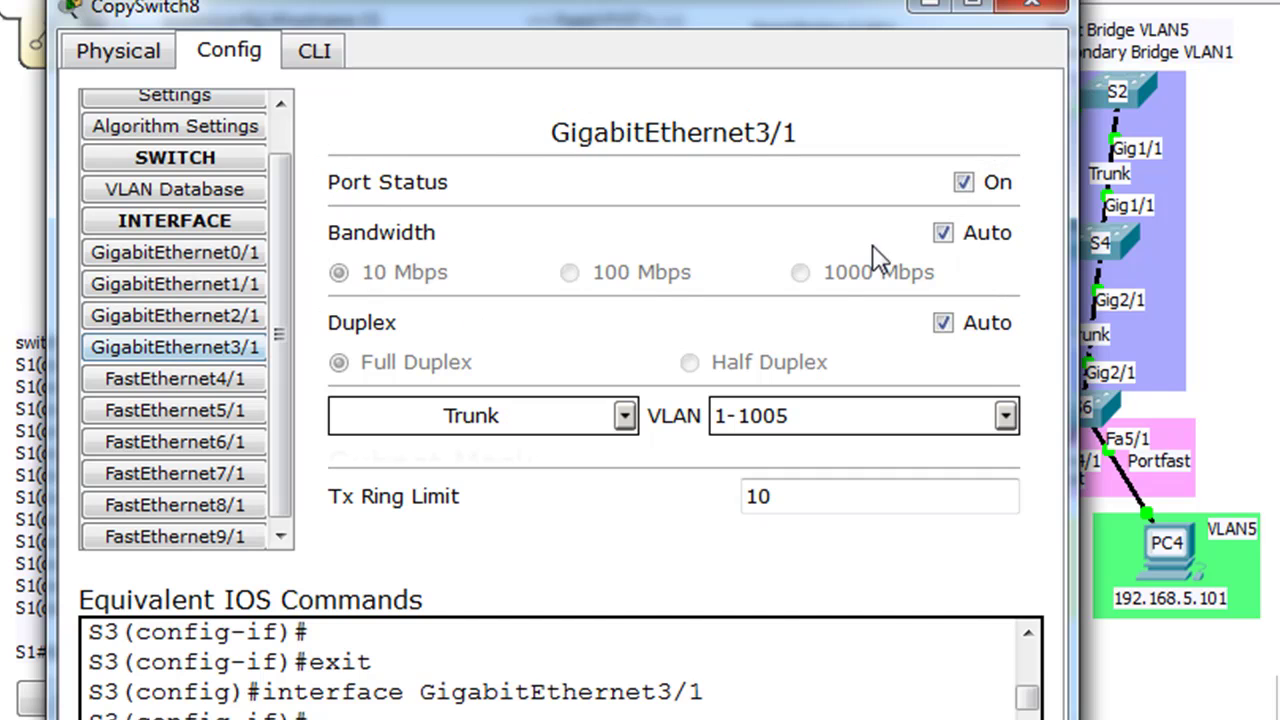
pyautogui.click(963, 182)
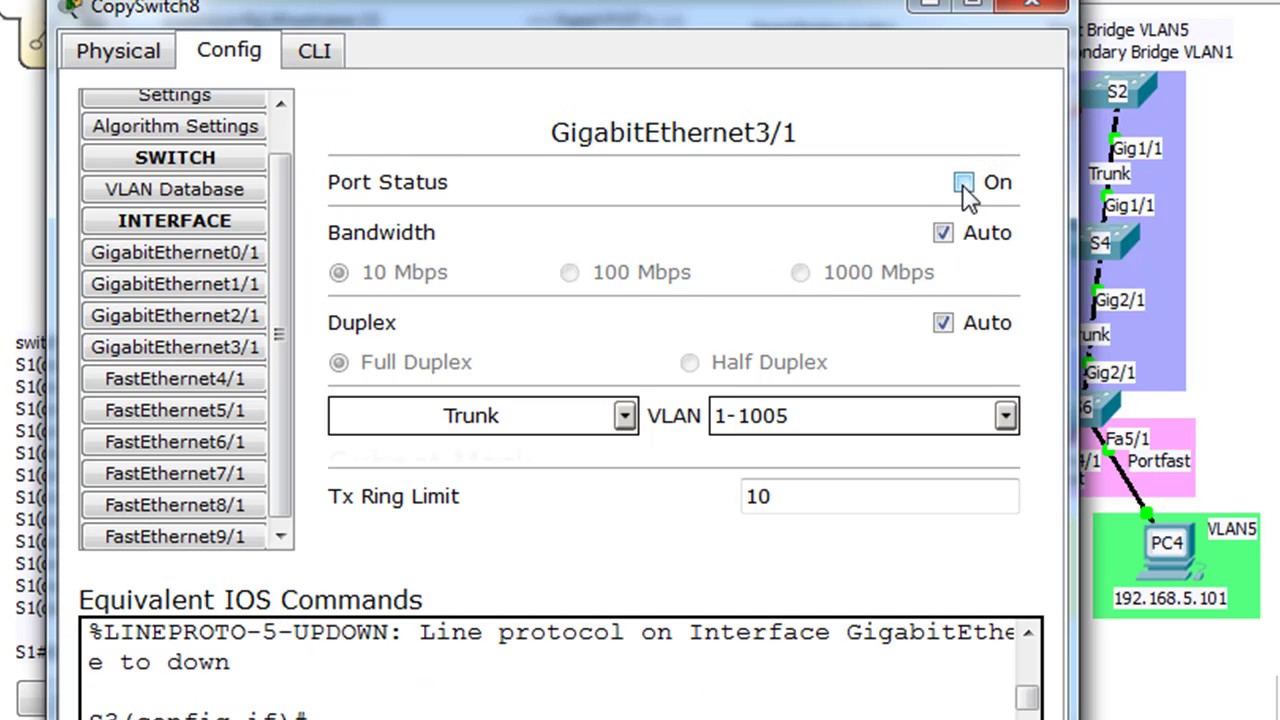
pyautogui.click(1050, 4)
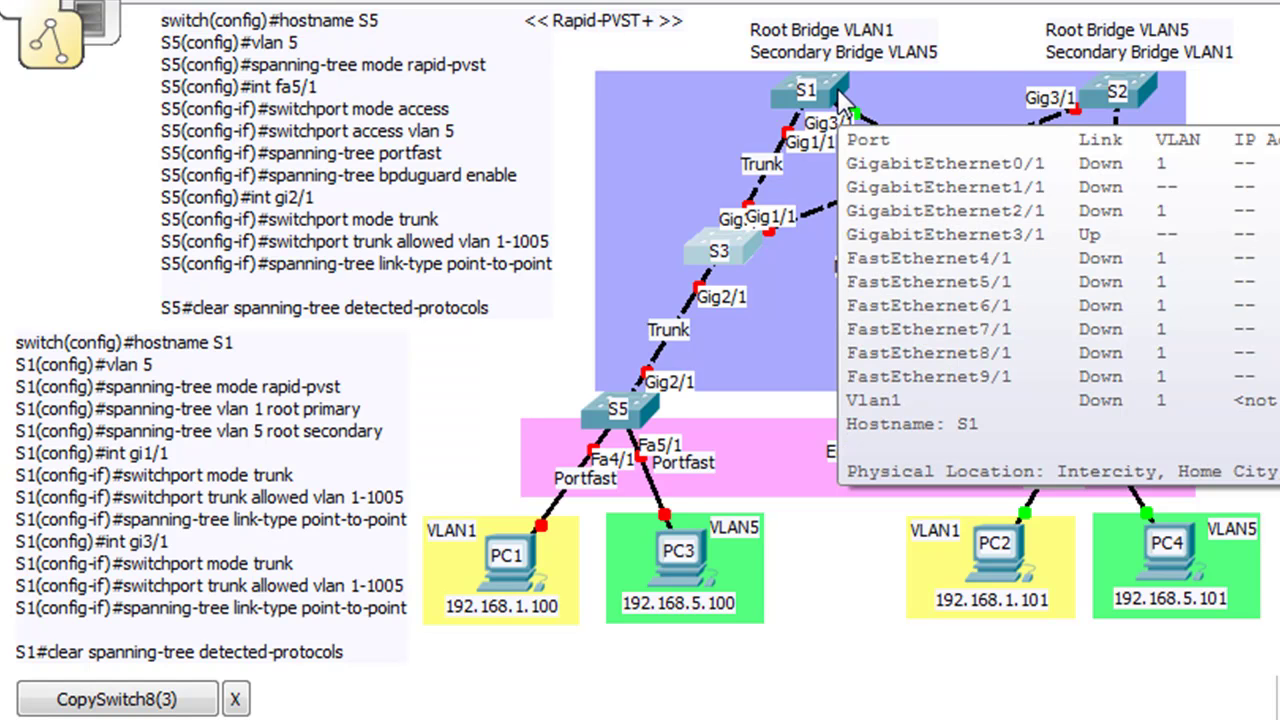
# Open the command line of switch S1 and enter global configuration mode
pyautogui.click(837, 87)
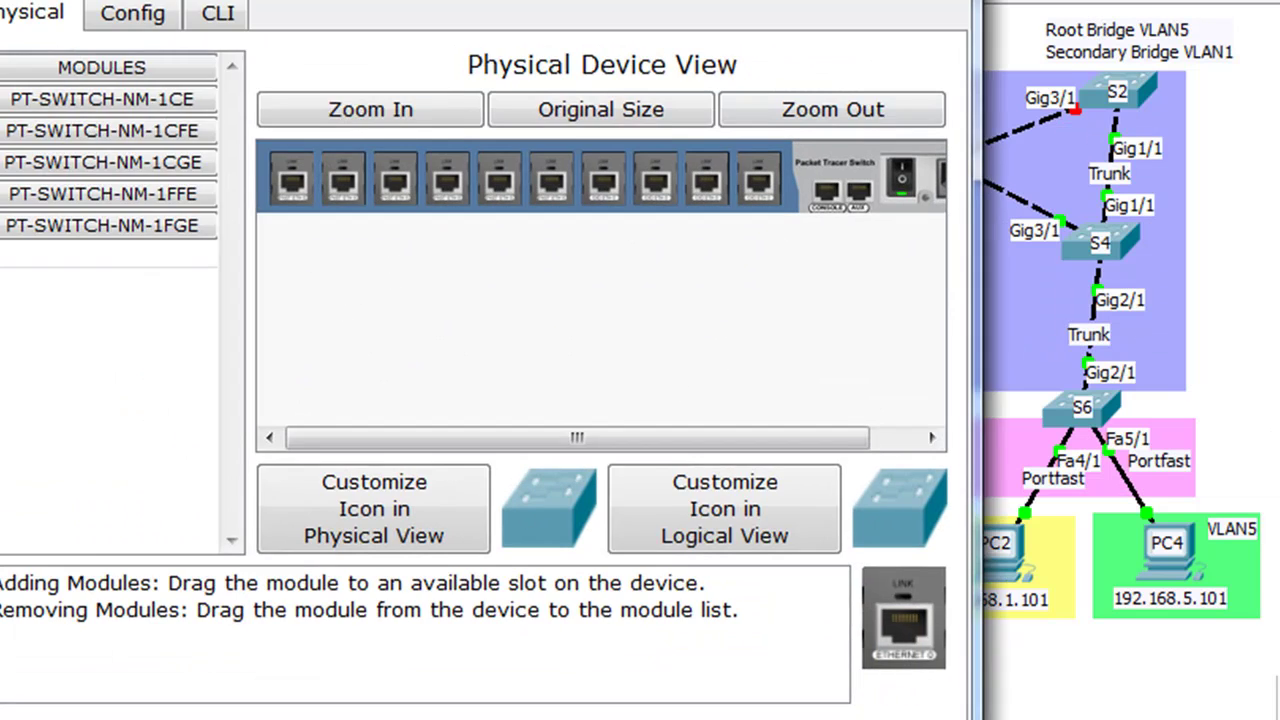
pyautogui.moveTo(690, 0); pyautogui.dragTo(812, 12)
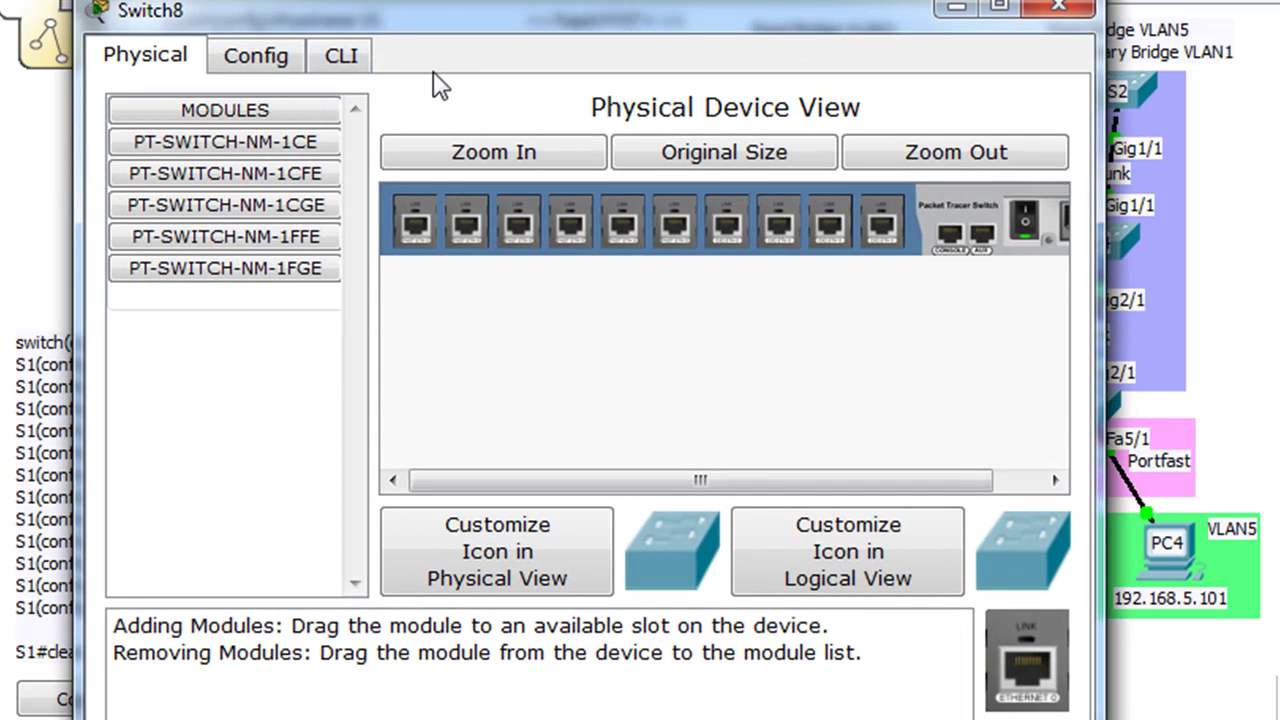
pyautogui.click(350, 62)
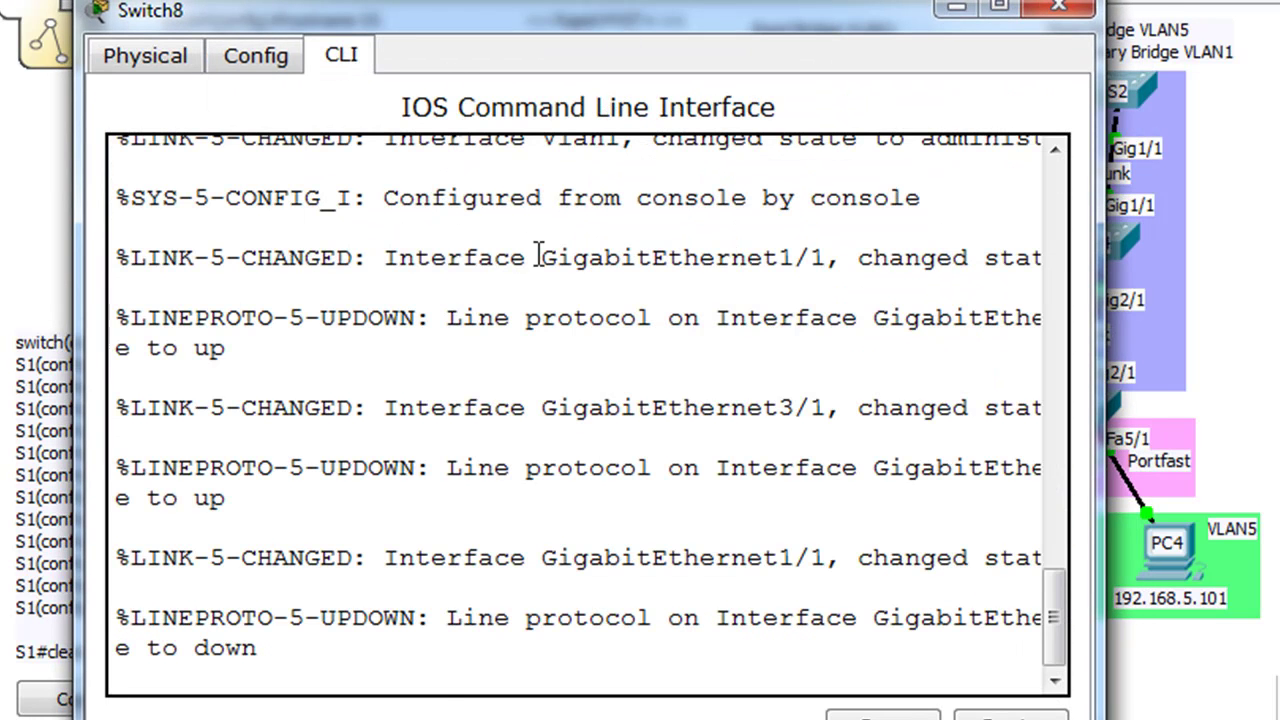
pyautogui.press('Return')
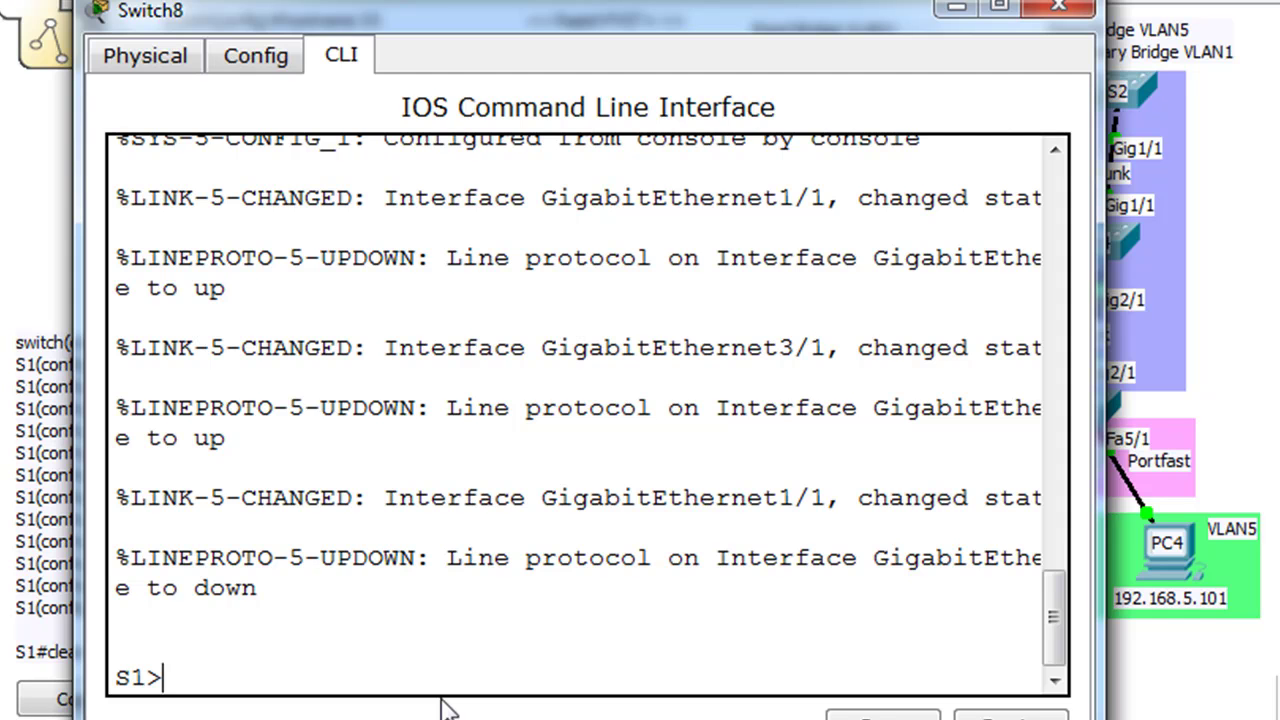
pyautogui.write('en')
pyautogui.press('Return')
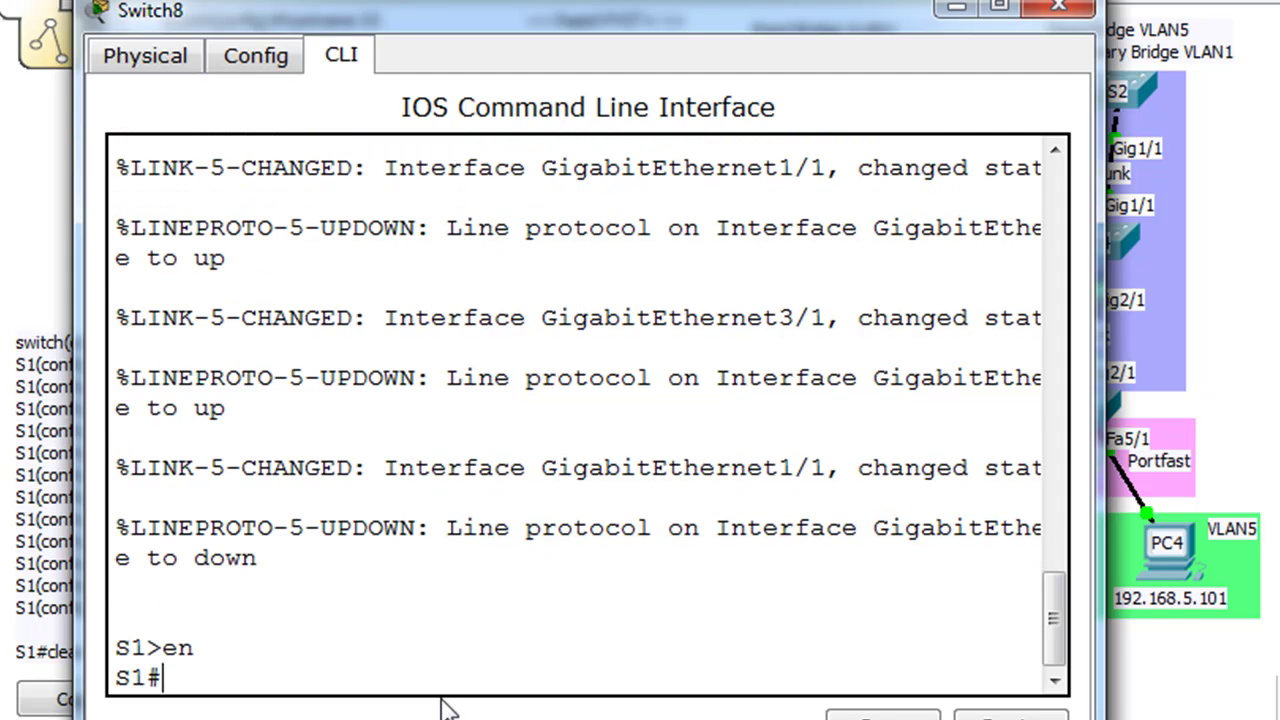
pyautogui.write('conf t')
pyautogui.press('Return')
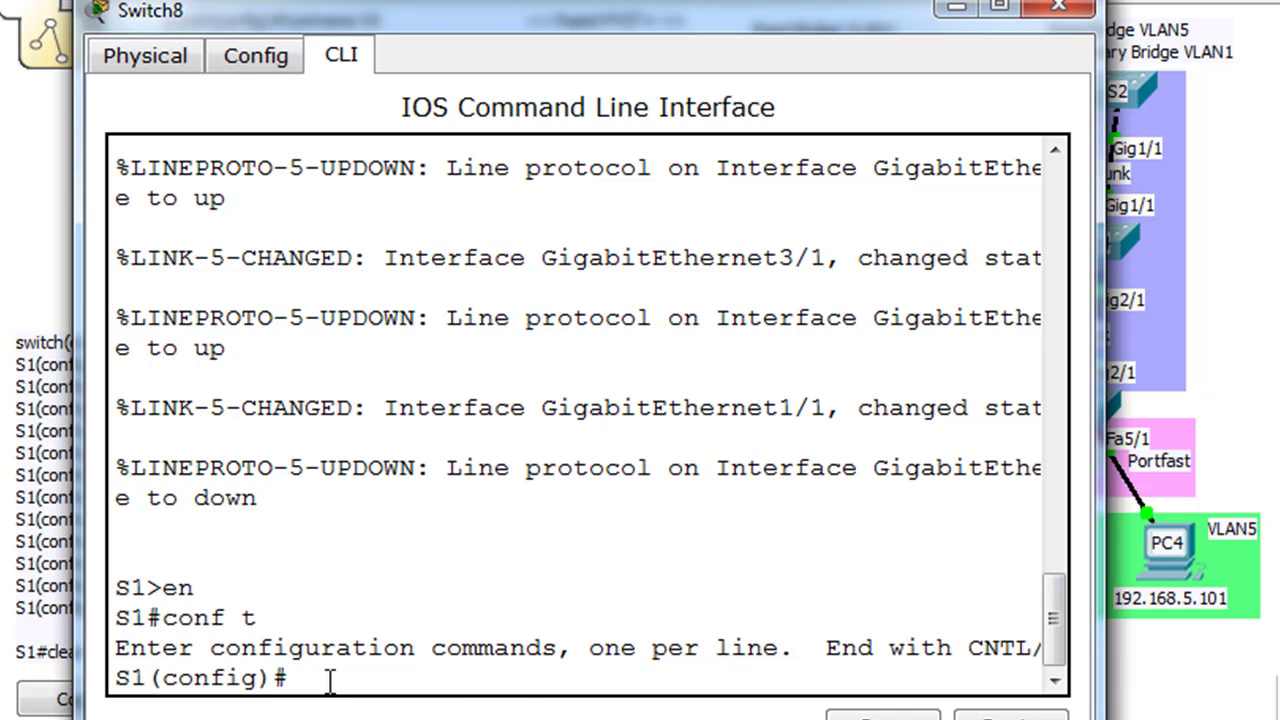
# Set the spanning-tree mode of S1 to rapid-pvst
pyautogui.write('spanning')
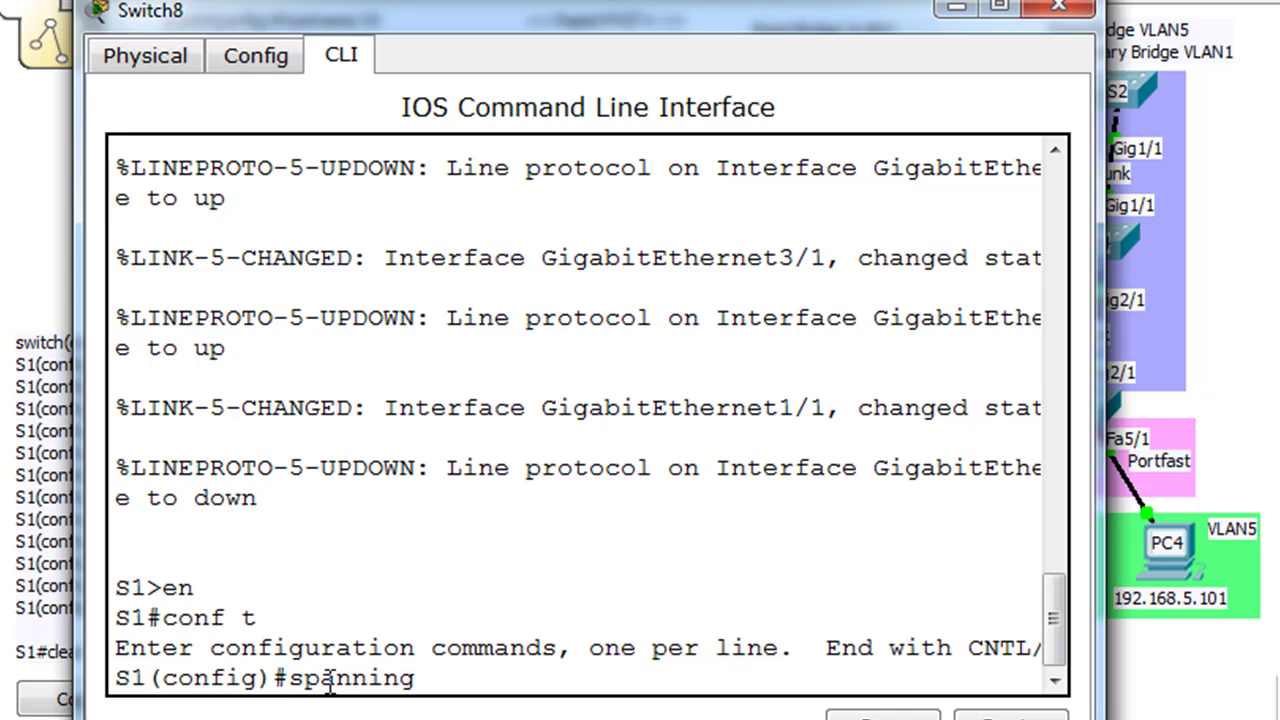
pyautogui.press('Tab')
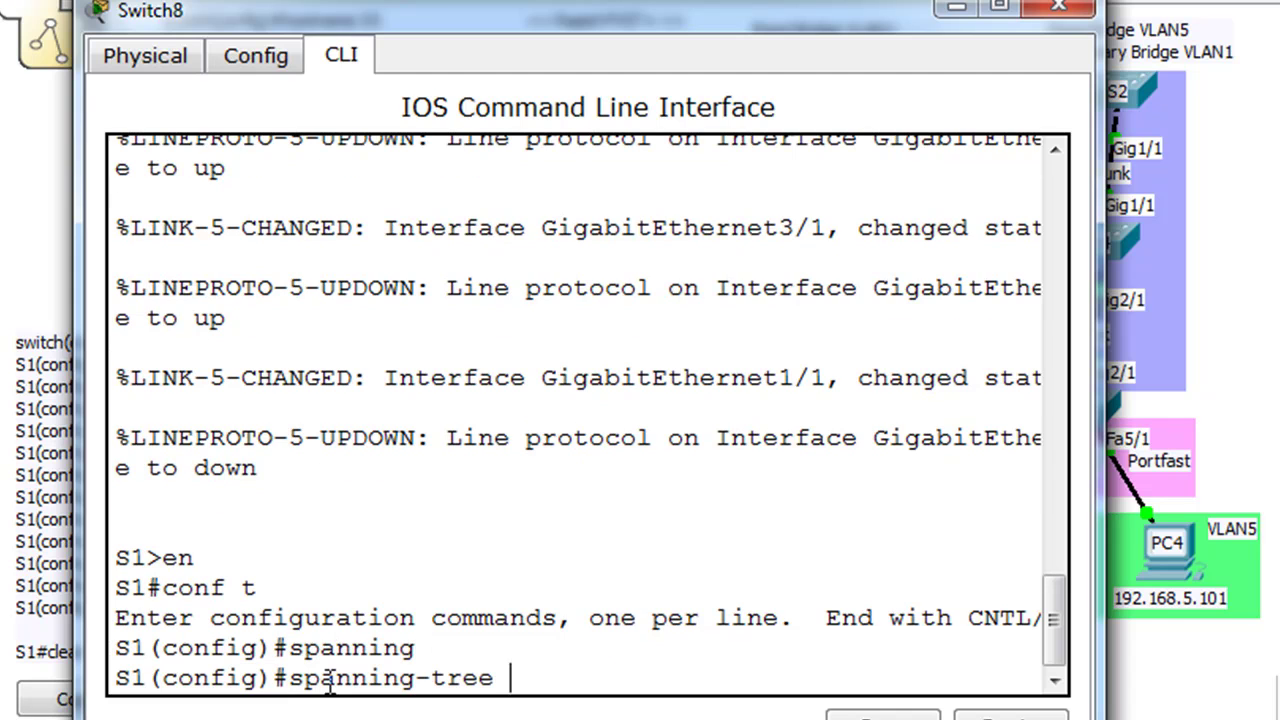
pyautogui.write('mode ra')
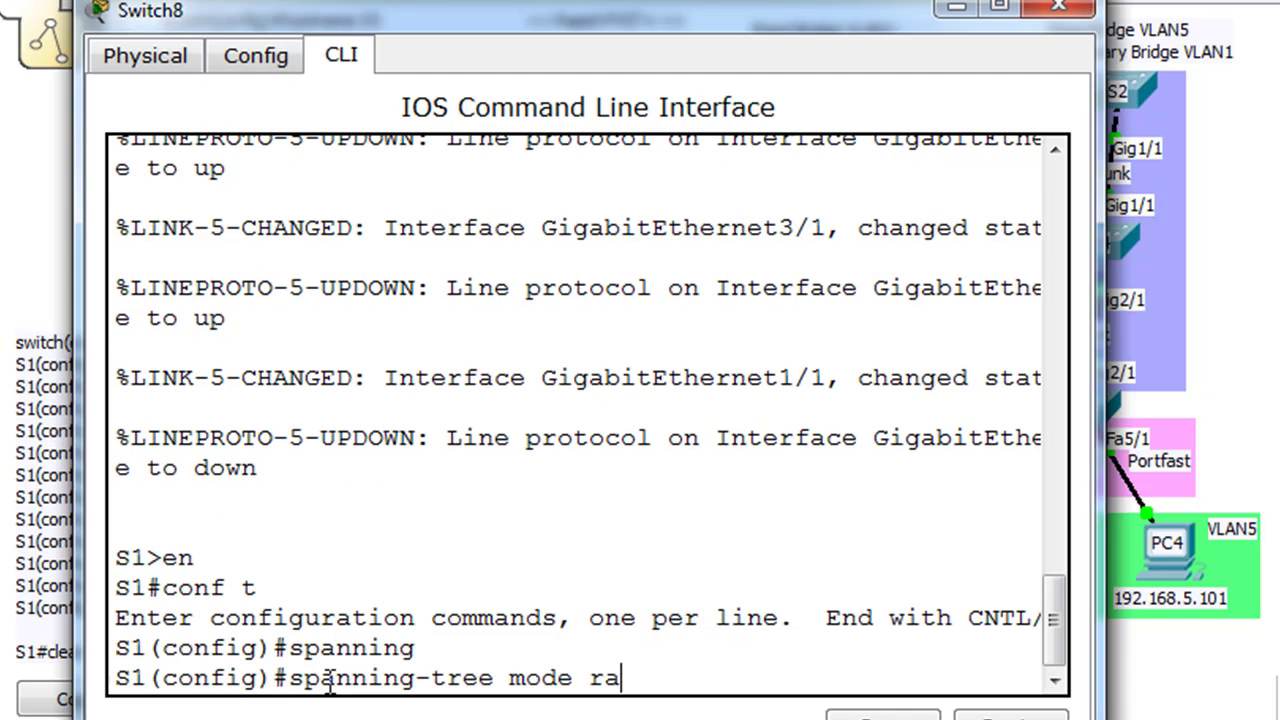
pyautogui.press('Tab')
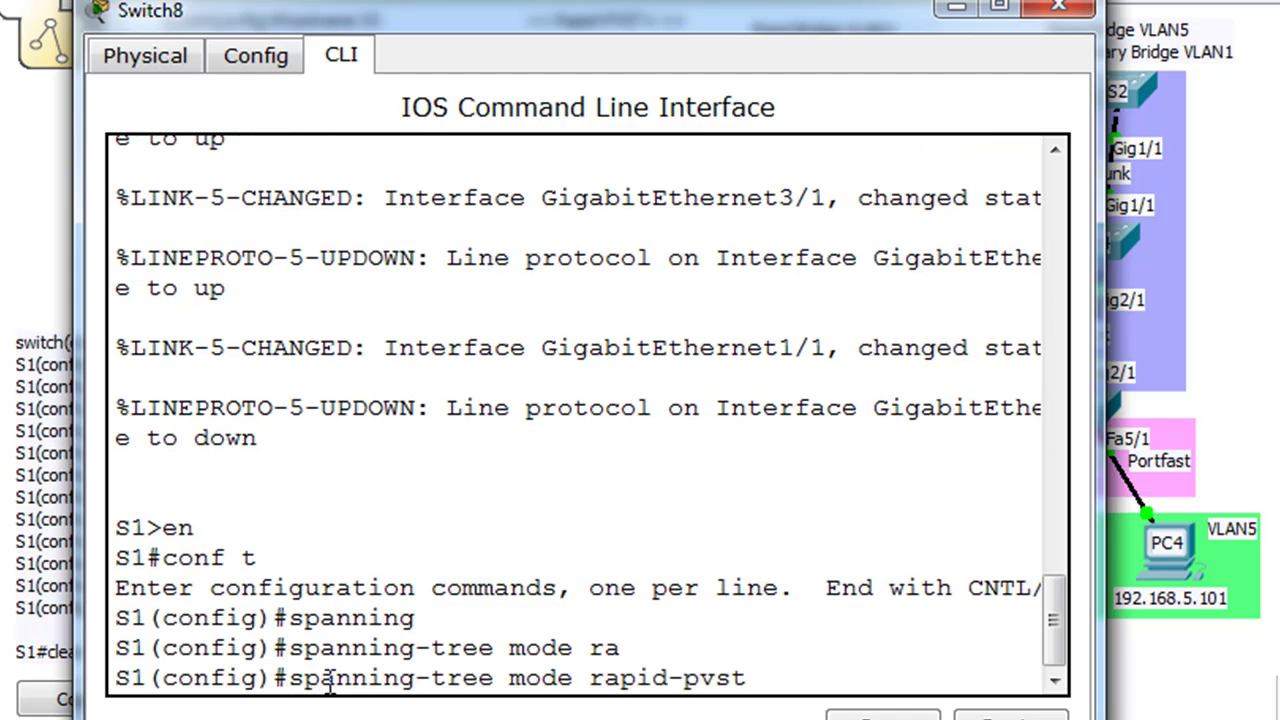
pyautogui.press('Return')
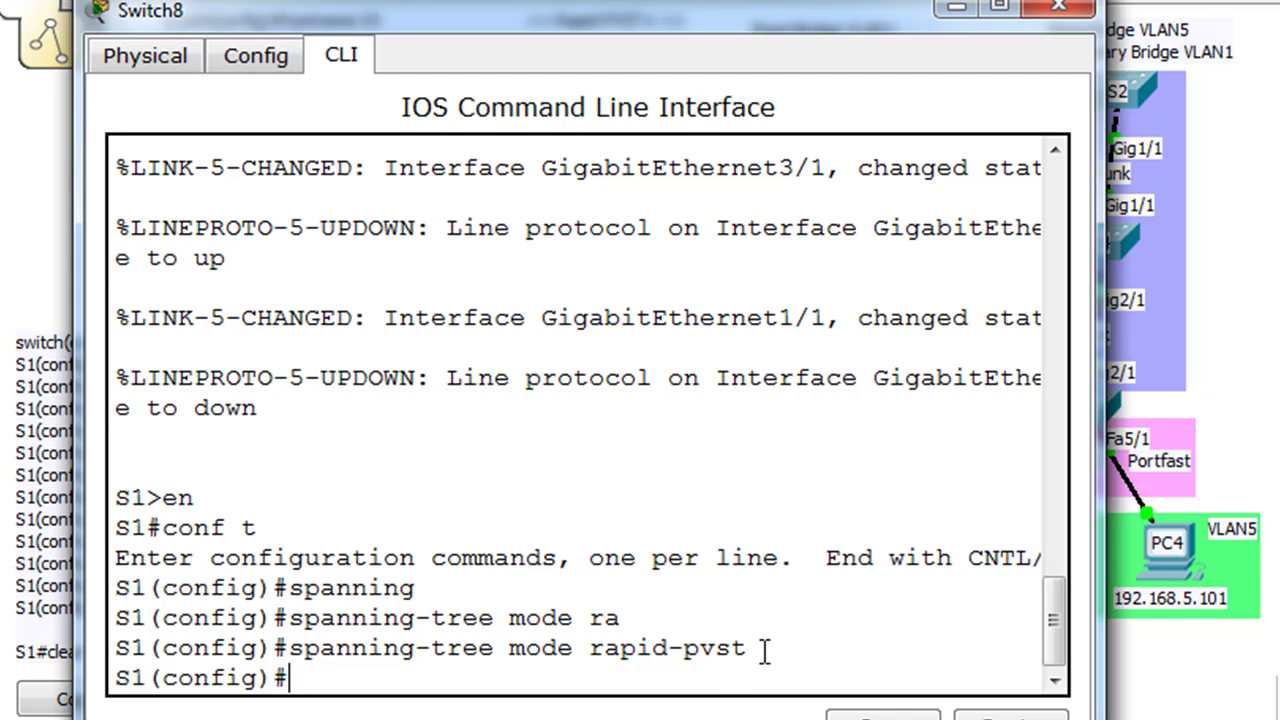
# Set the spanning-tree link type of S1 interface gi1/1 to point-to-point
pyautogui.write('int g')
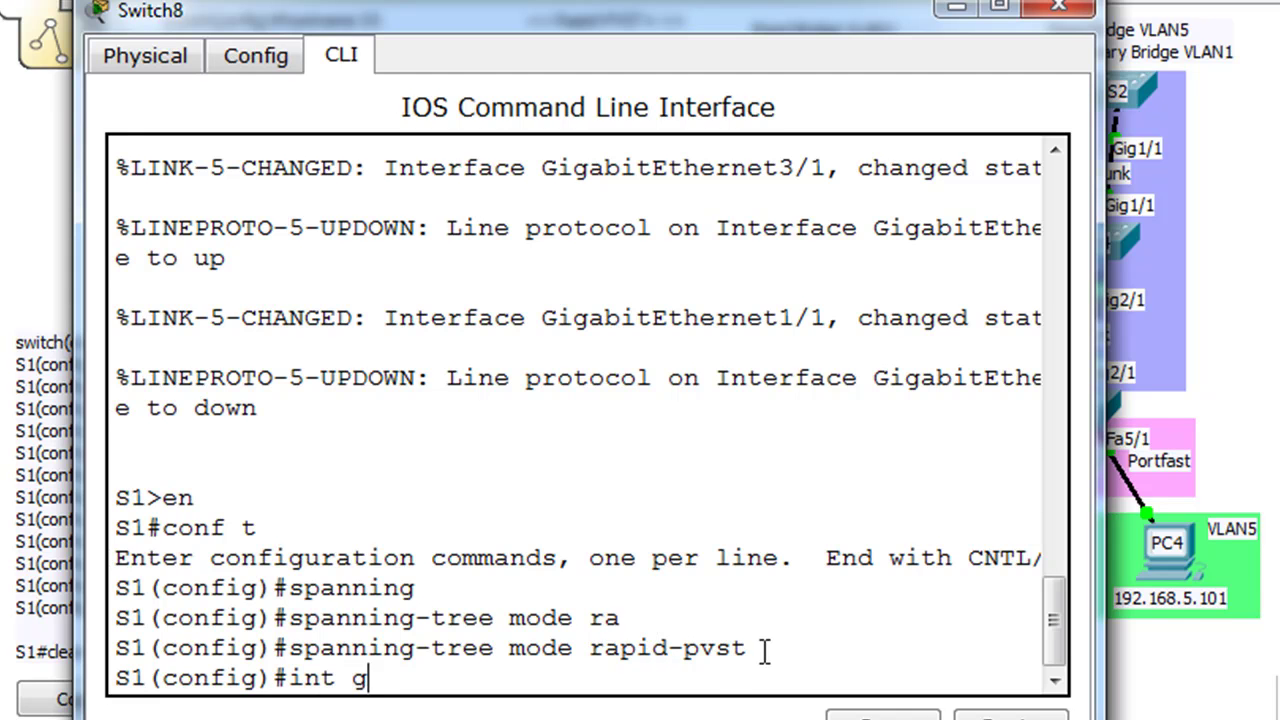
pyautogui.write('i1/1')
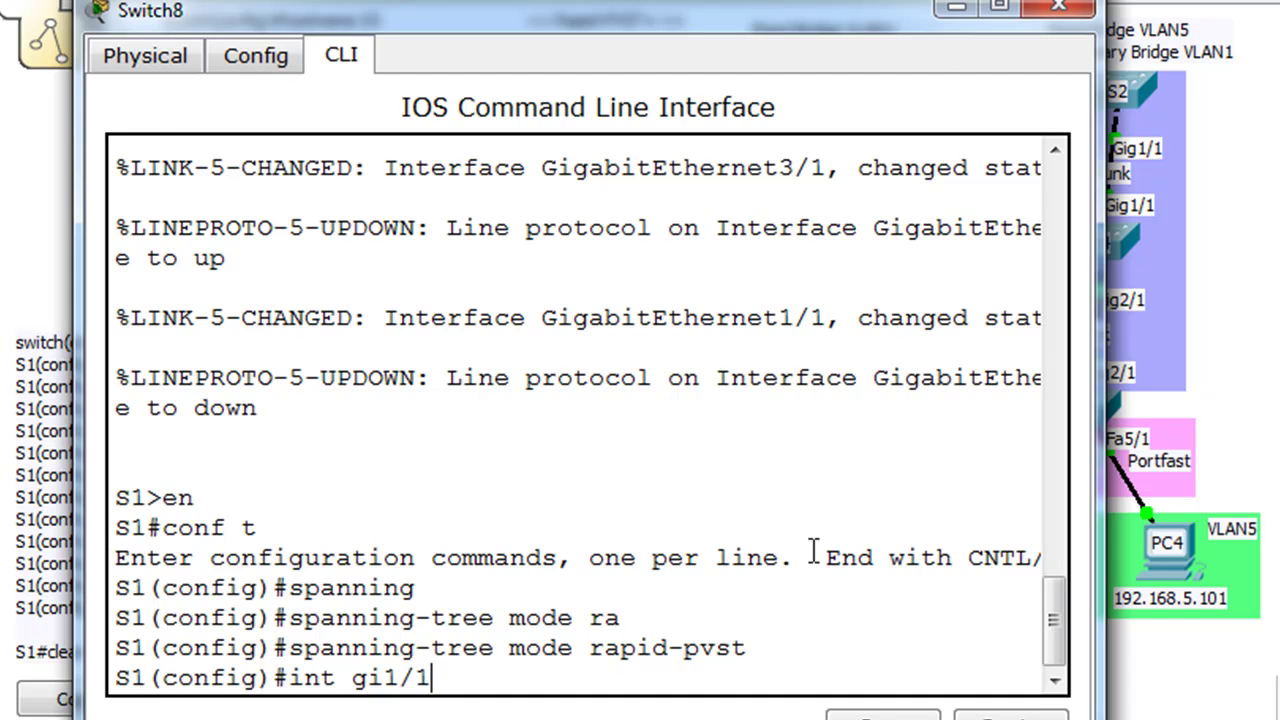
pyautogui.press('Return')
pyautogui.write('span')
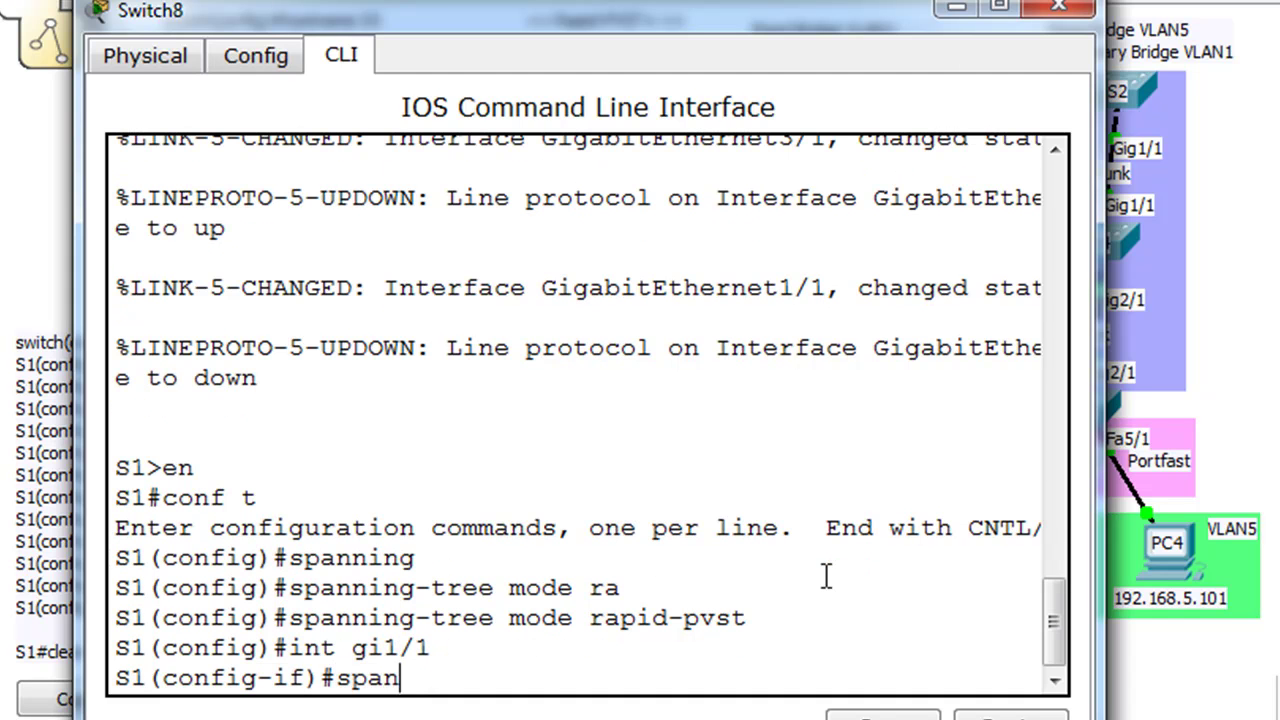
pyautogui.press('Tab')
pyautogui.write('li')
pyautogui.press('Tab')
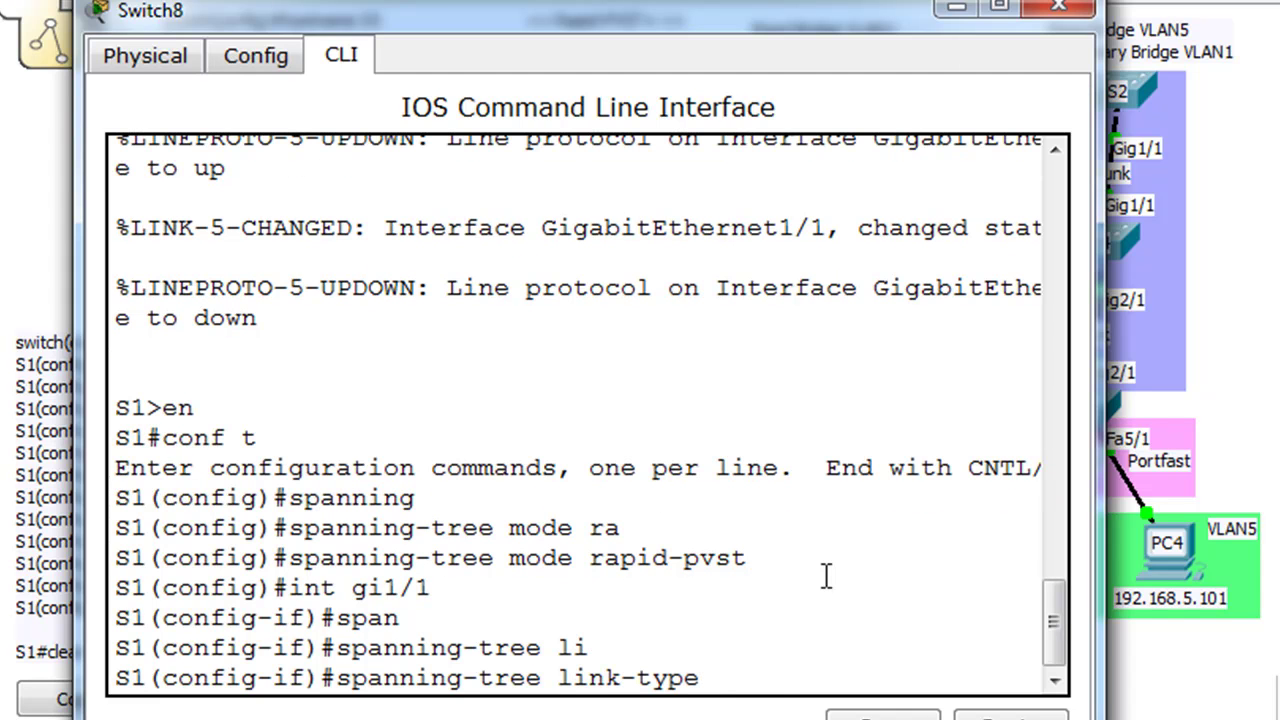
pyautogui.write('po')
pyautogui.press('Tab')
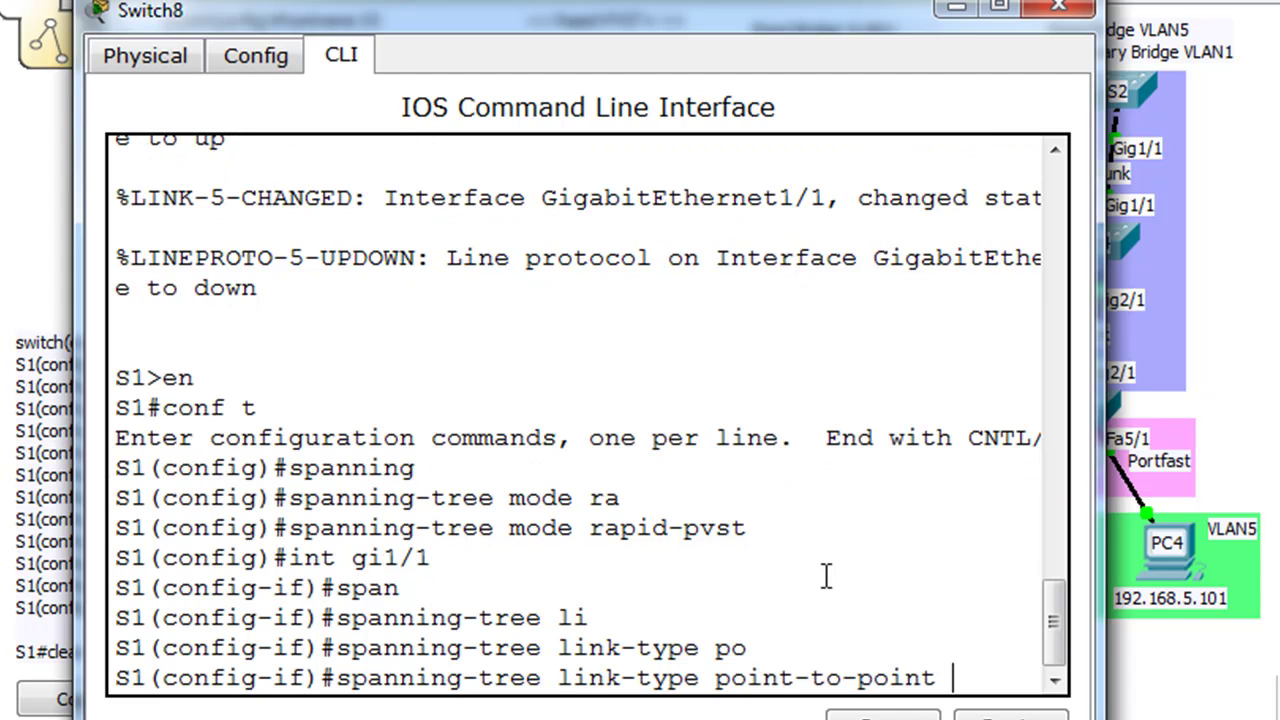
pyautogui.press('Return')
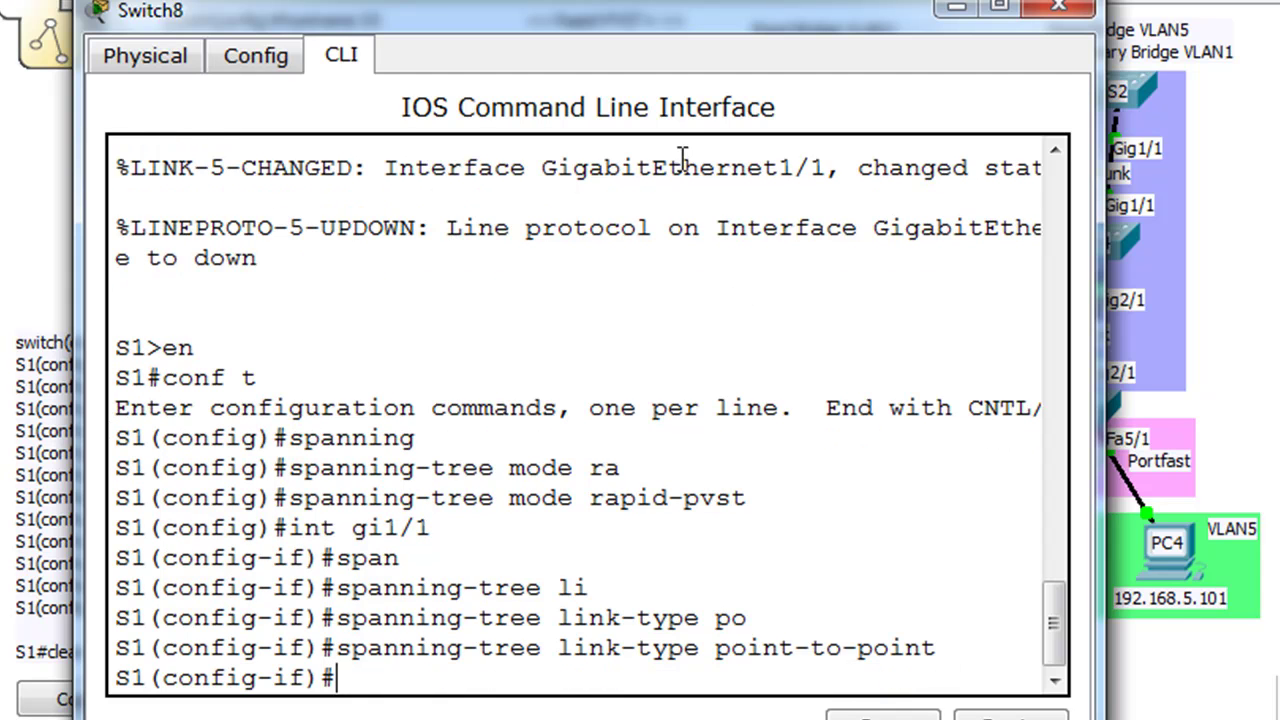
# Set the spanning-tree link type of S1 interface gi3/1 to point-to-point and shut the interface down
pyautogui.moveTo(698, 22); pyautogui.dragTo(678, 260)
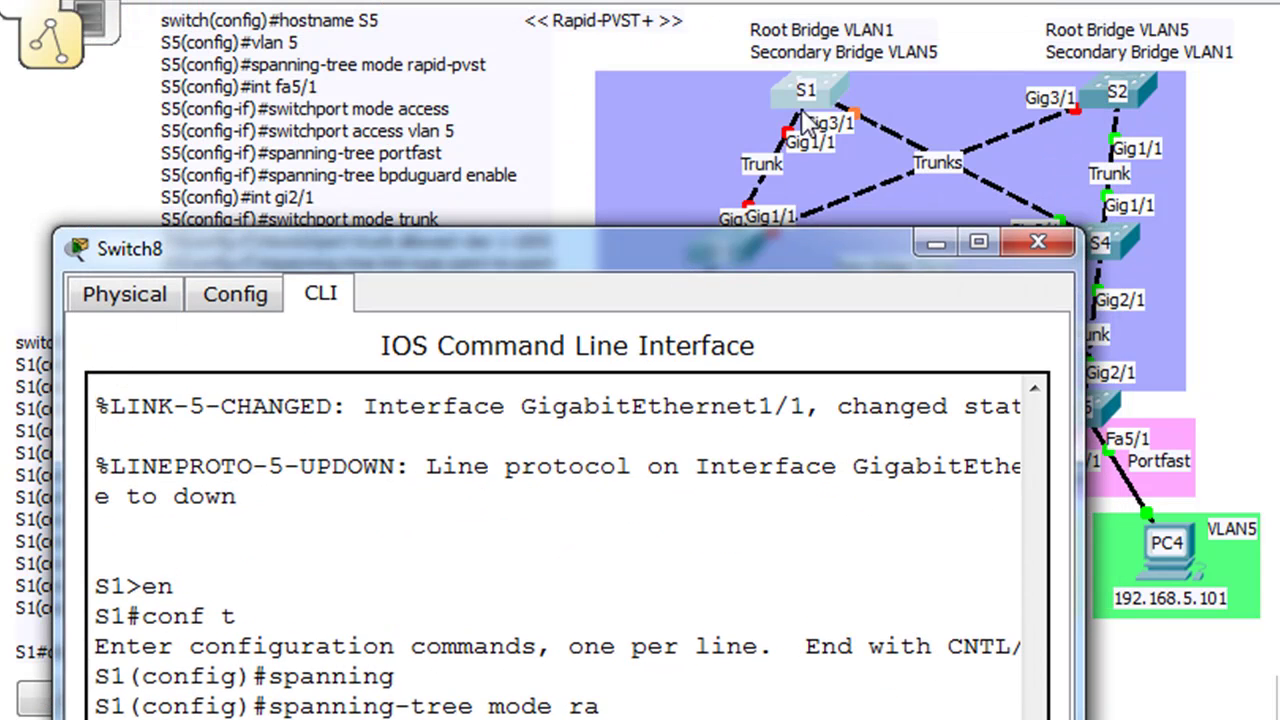
pyautogui.moveTo(703, 263); pyautogui.dragTo(714, 12)
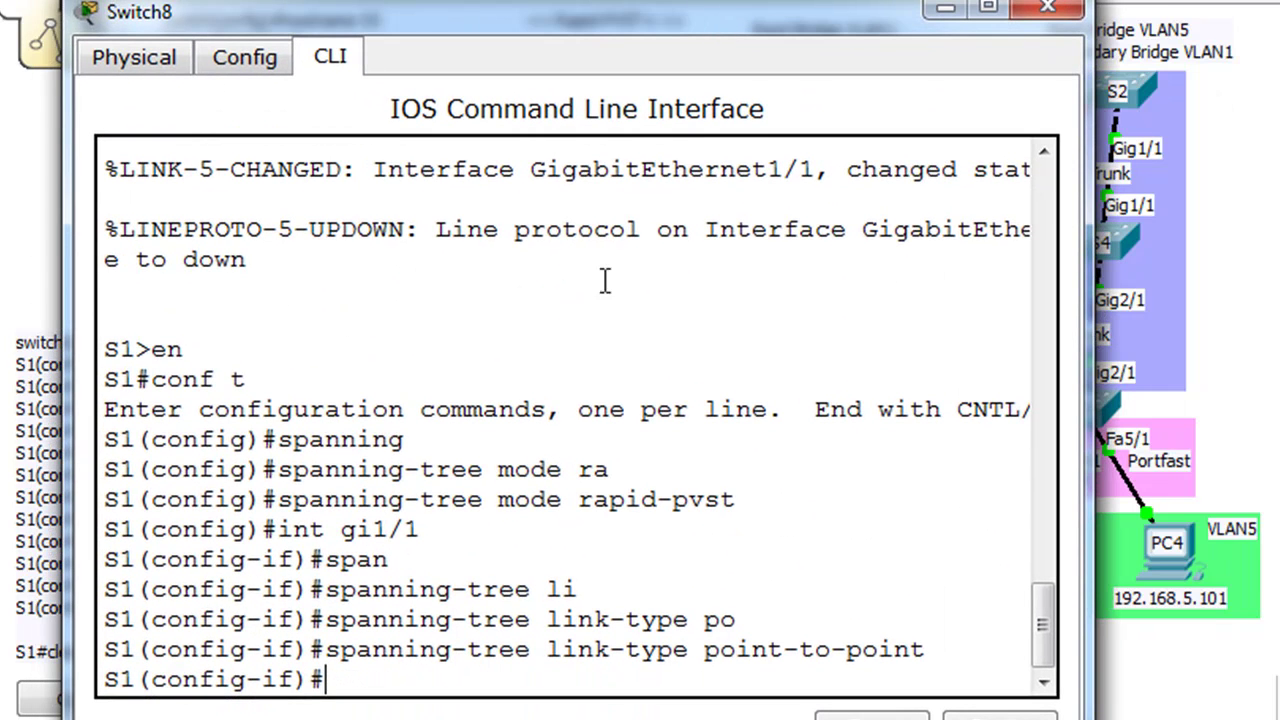
pyautogui.press('Up')
pyautogui.press('Up')
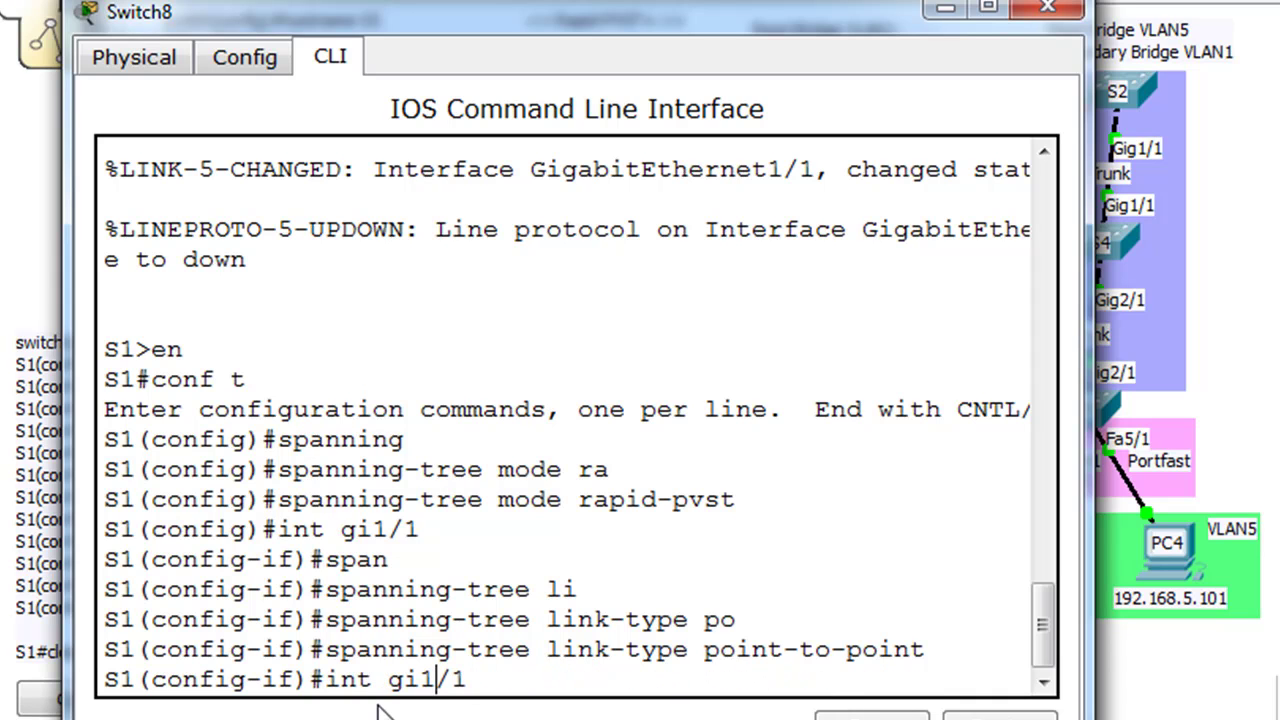
pyautogui.press('BackSpace')
pyautogui.write('3')
pyautogui.press('Return')
pyautogui.press('Up')
pyautogui.press('Up')
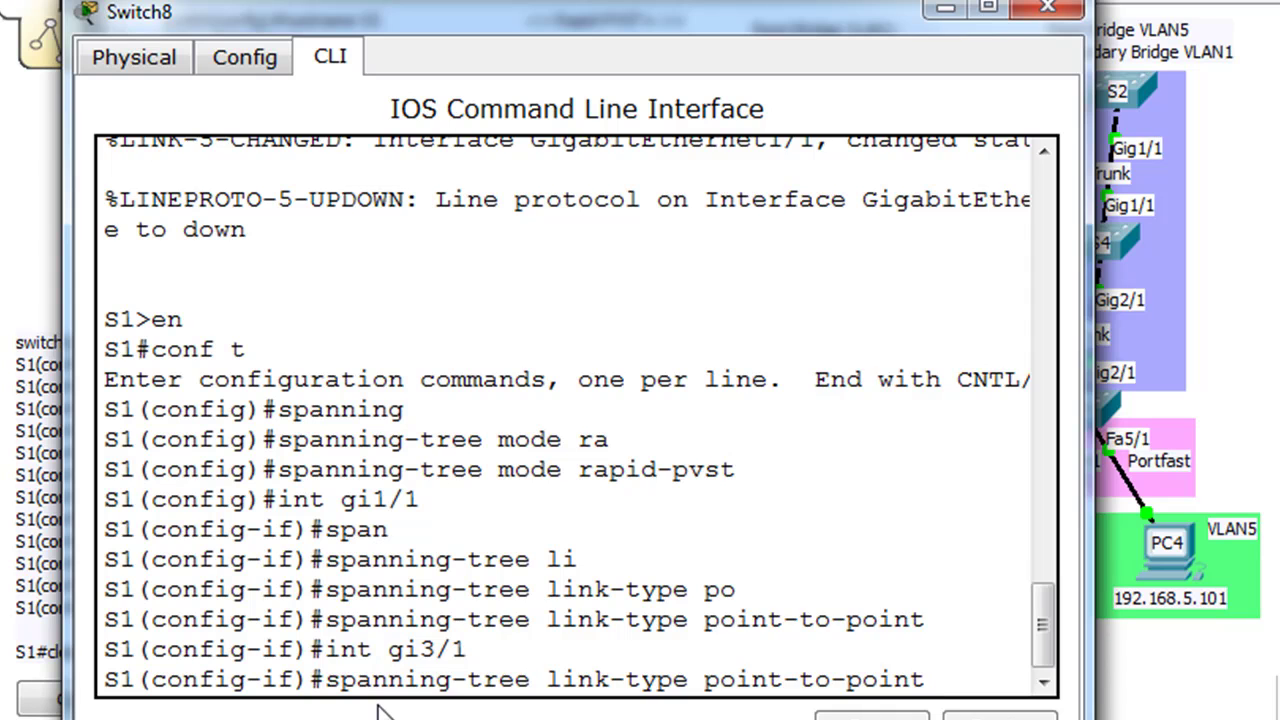
pyautogui.press('Return')
pyautogui.write('shut')
pyautogui.press('Return')
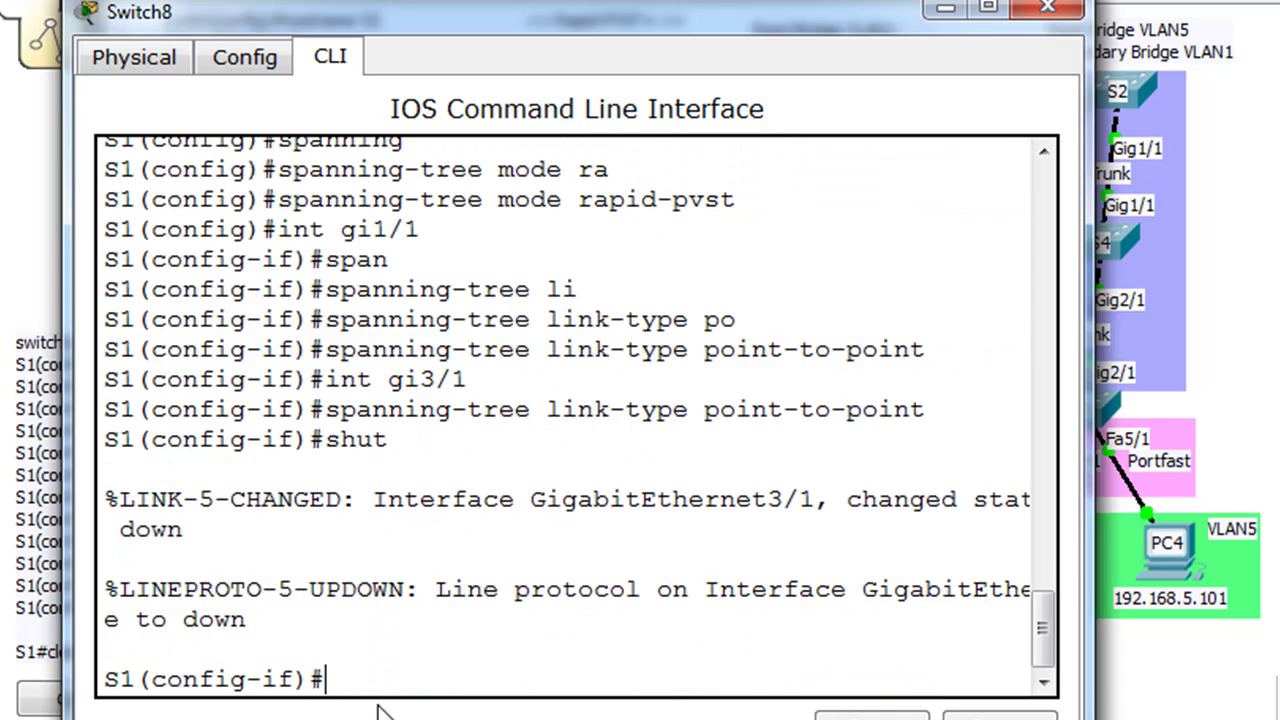
# Shut down interface gi1/1 on S1 and close the switch's window
pyautogui.press('Up')
pyautogui.press('Up')
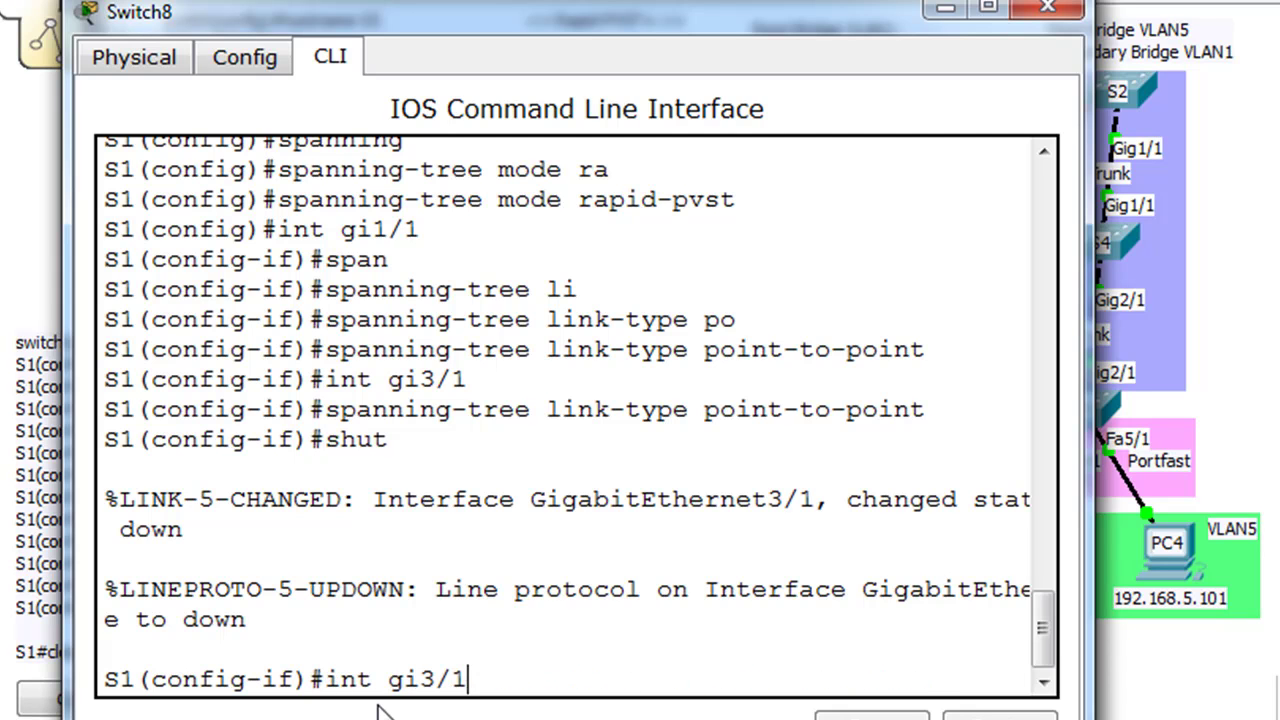
pyautogui.press('Up')
pyautogui.press('Up')
pyautogui.press('Up')
pyautogui.press('Up')
pyautogui.press('Up')
pyautogui.press('Up')
pyautogui.press('Return')
pyautogui.write('shut')
pyautogui.press('Return')
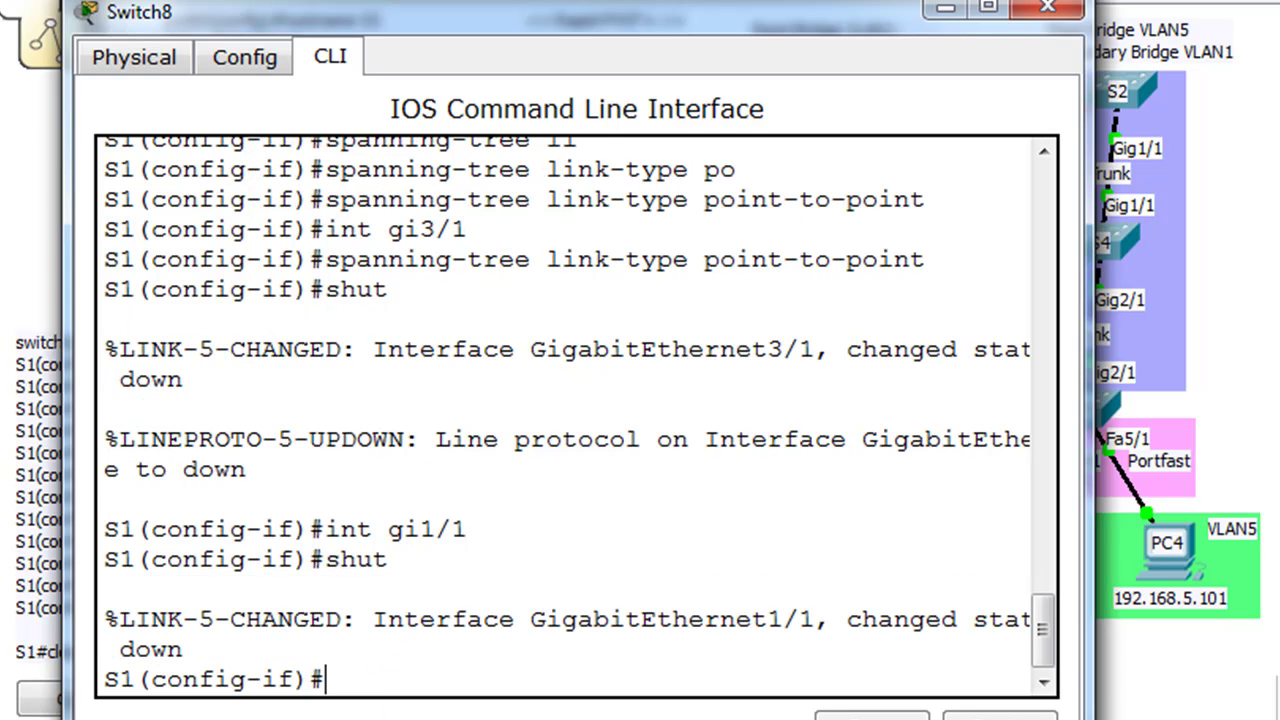
pyautogui.click(1050, 14)
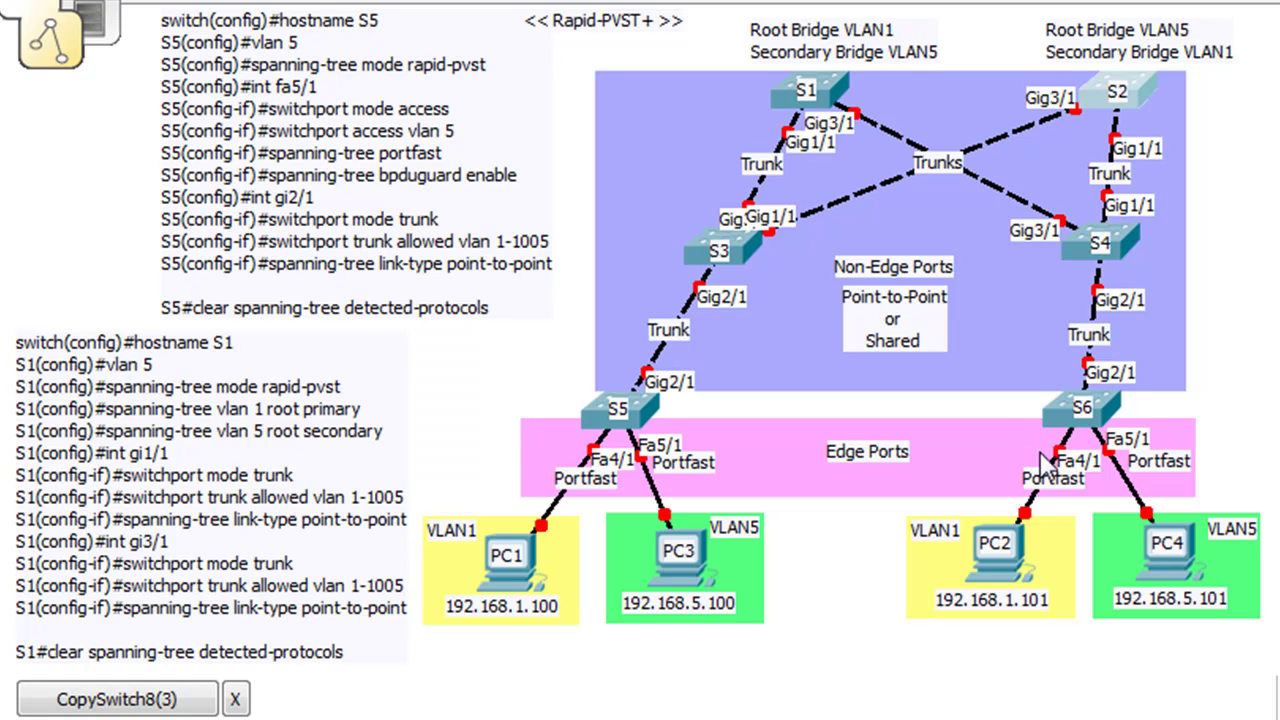
# Display the running configuration of S4 to check its spanning-tree mode and interface link types, and close its window
pyautogui.click(1128, 238)
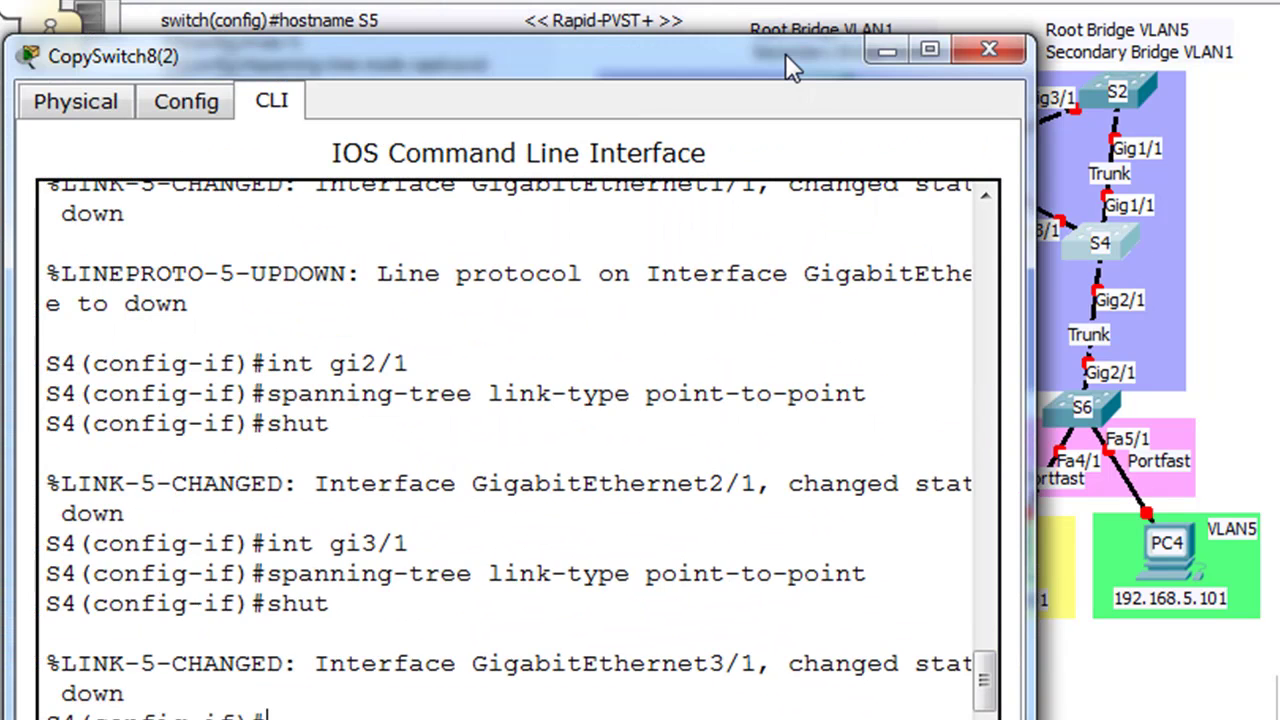
pyautogui.moveTo(785, 53); pyautogui.dragTo(849, 8)
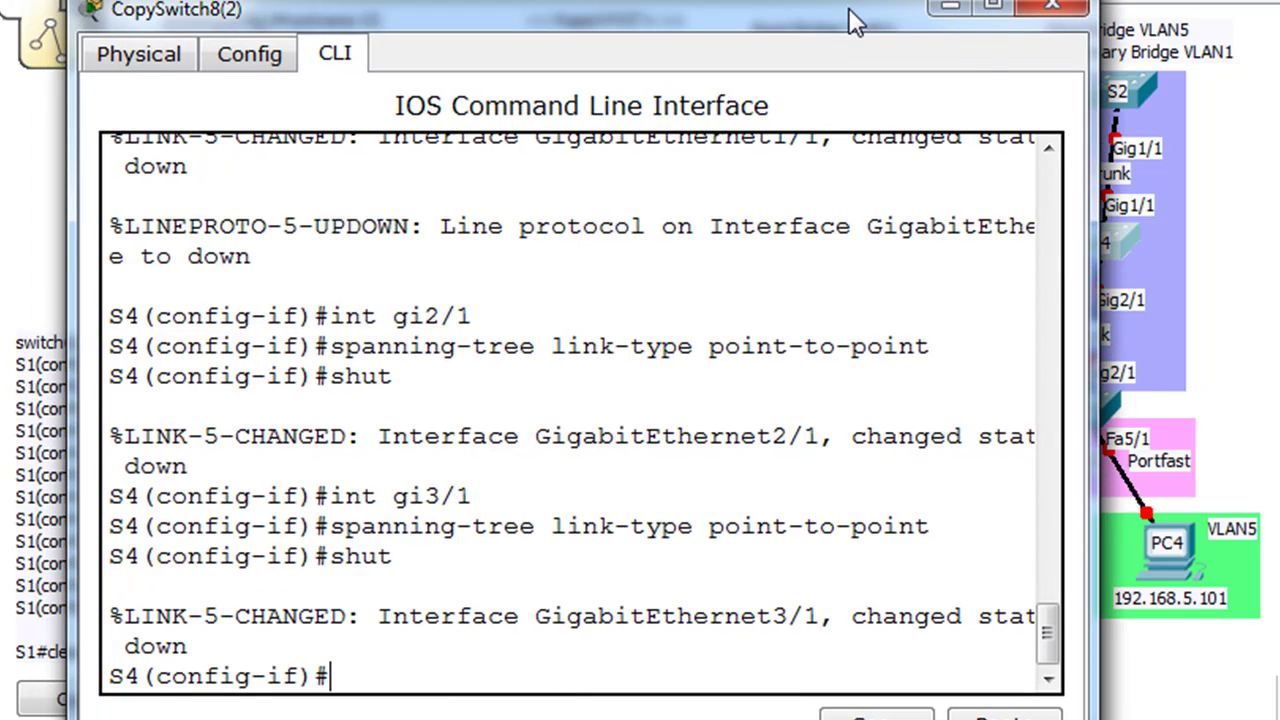
pyautogui.hotkey('ctrl', 'z')
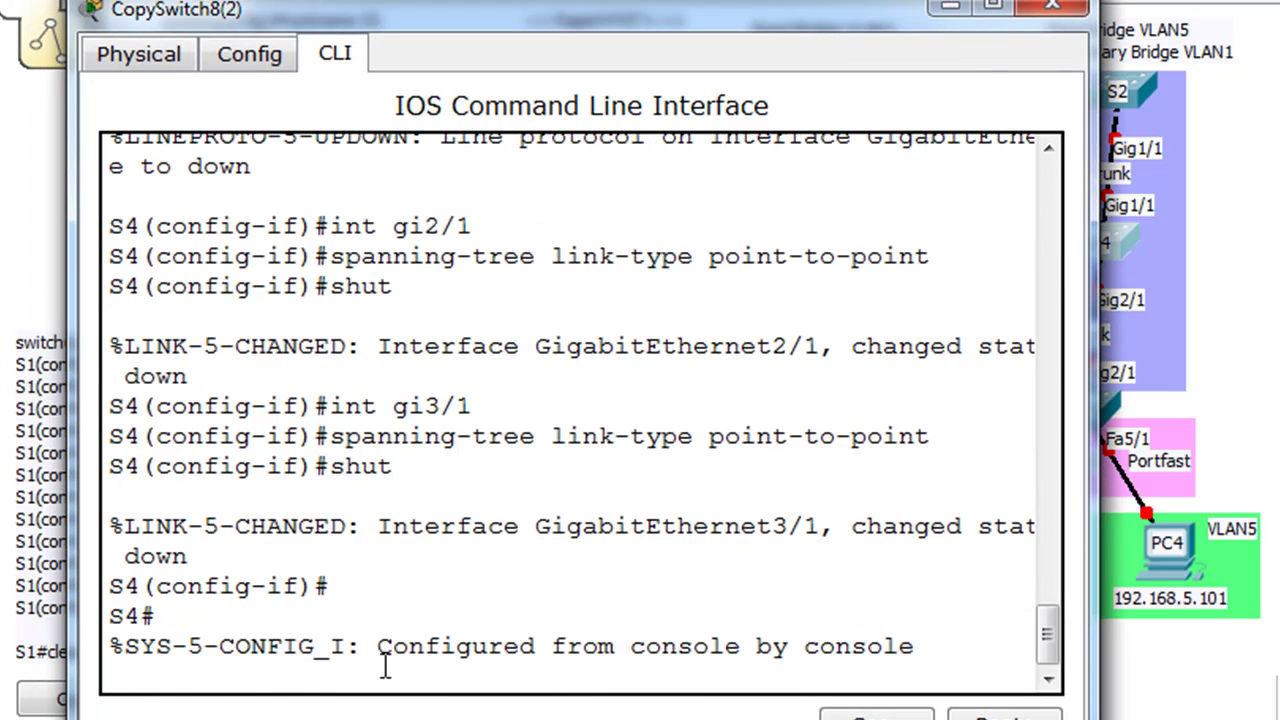
pyautogui.write('show run')
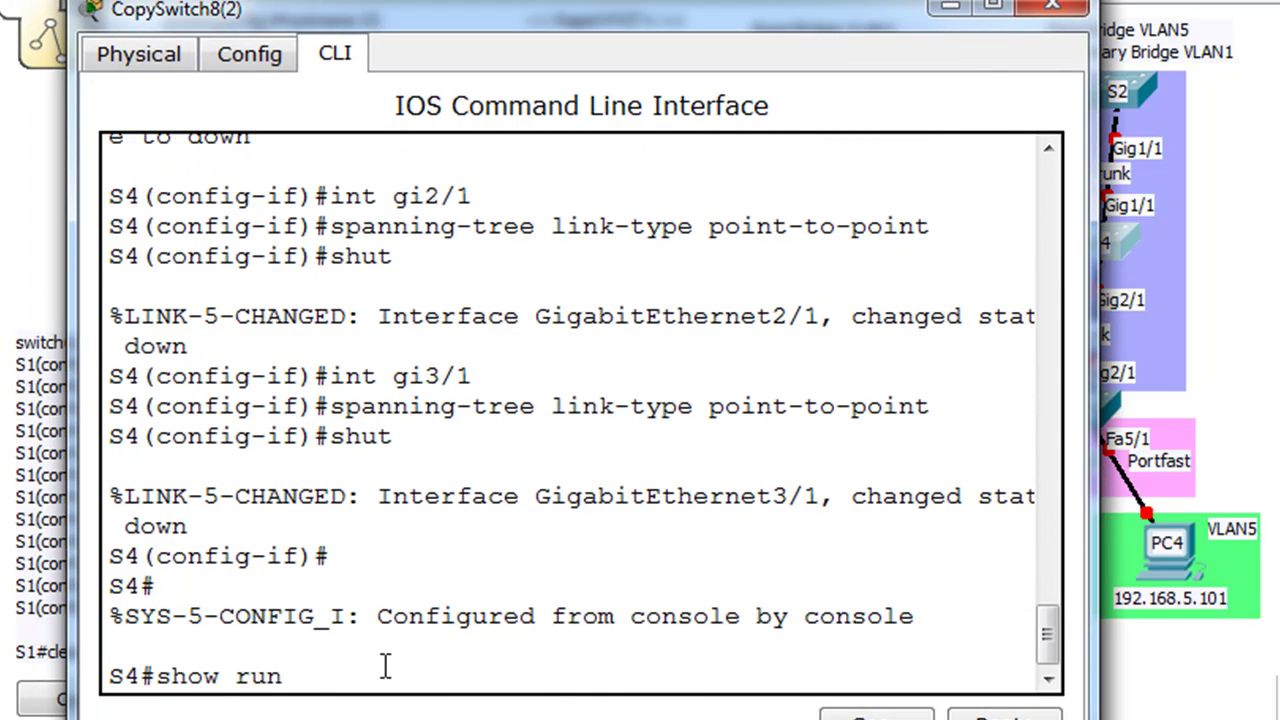
pyautogui.press('Return')
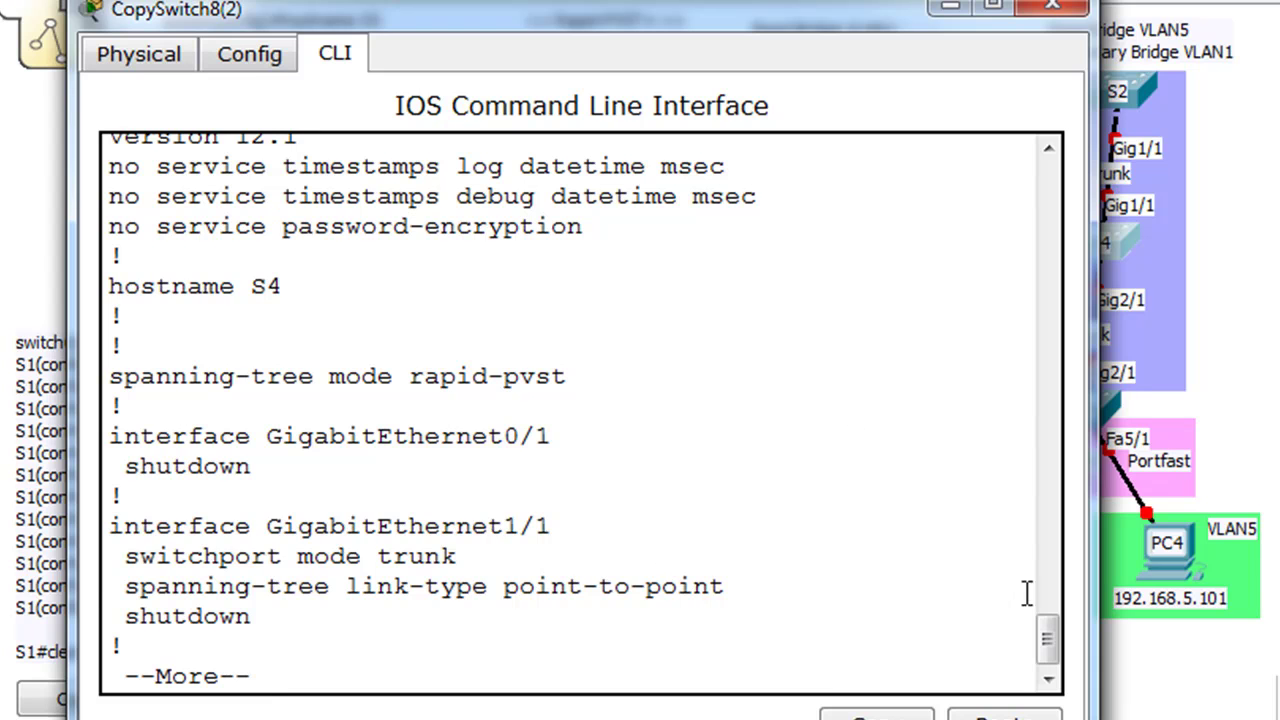
pyautogui.press('space')
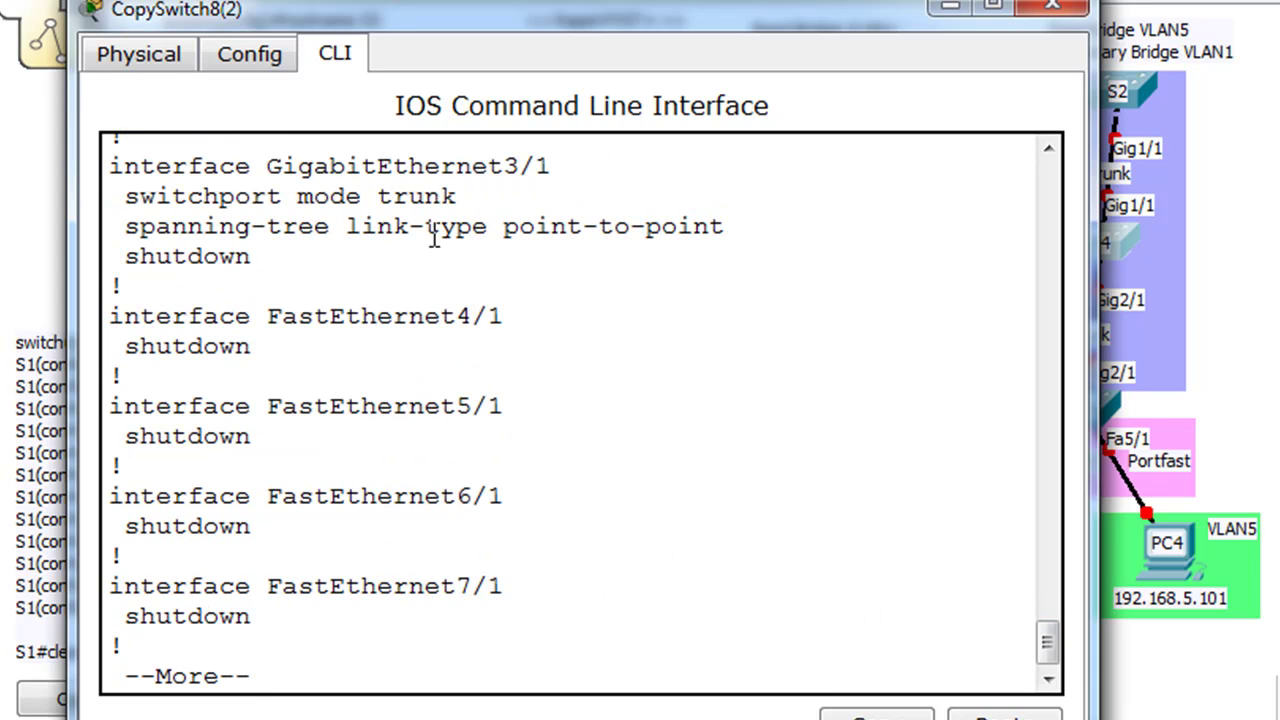
pyautogui.click(1052, 8)
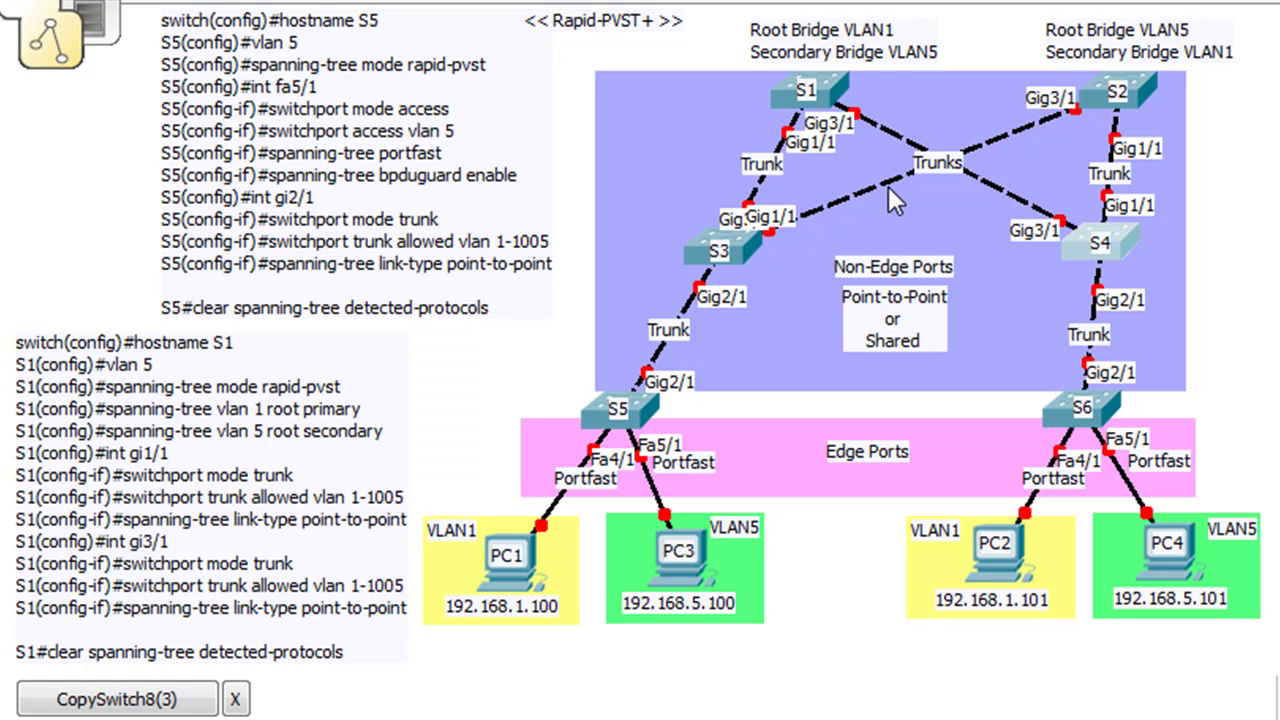
# Open the command line of S1 and re-enable interface gi1/1 with no shut
pyautogui.moveTo(838, 90)
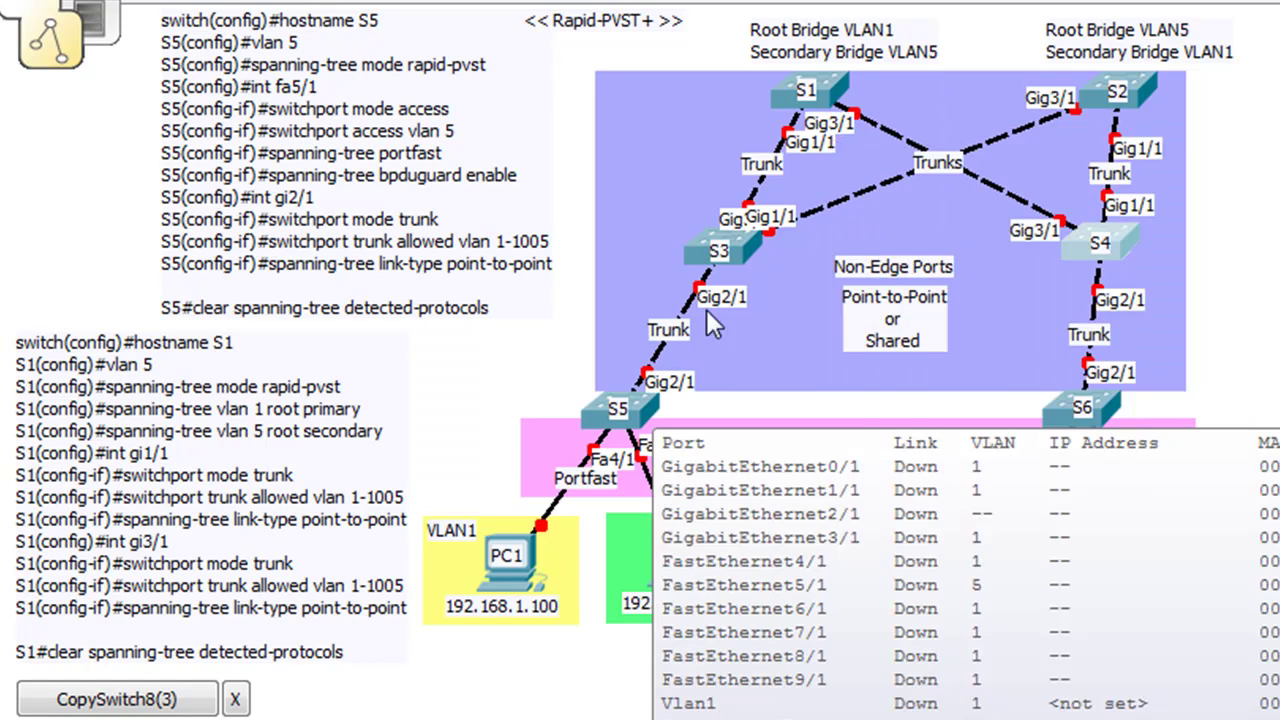
pyautogui.click(838, 90)
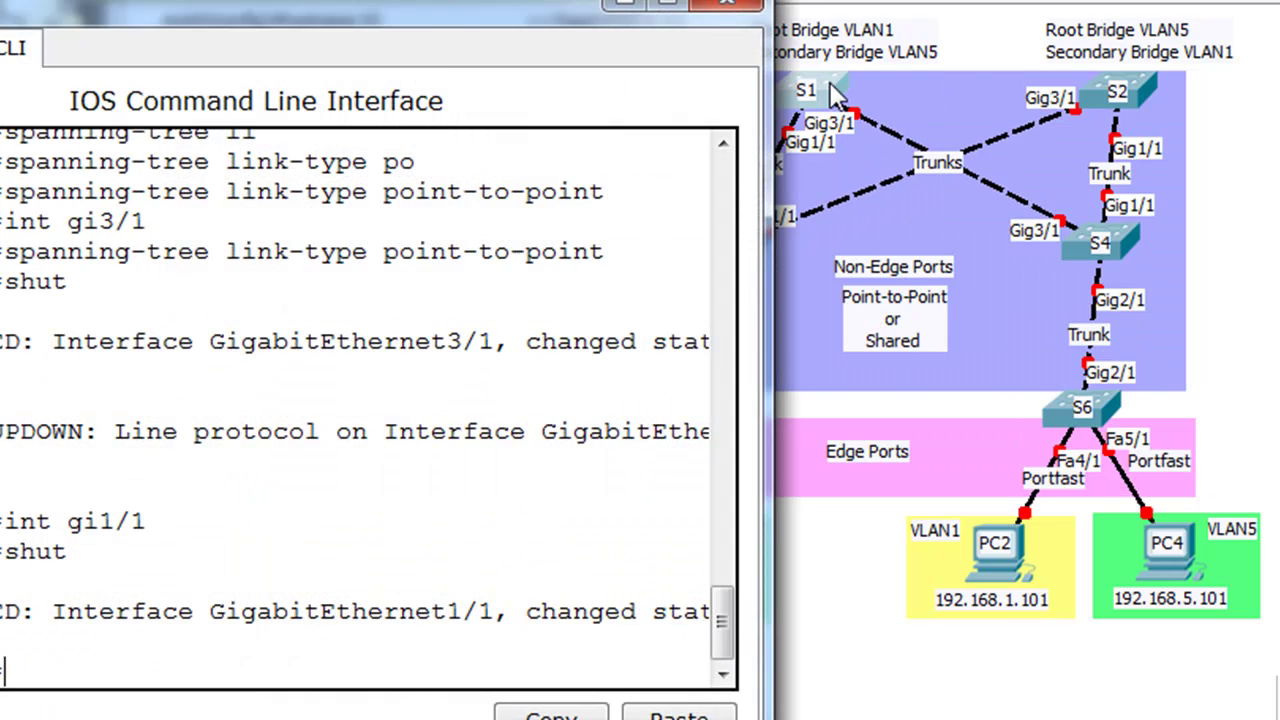
pyautogui.moveTo(417, 29); pyautogui.dragTo(727, 24)
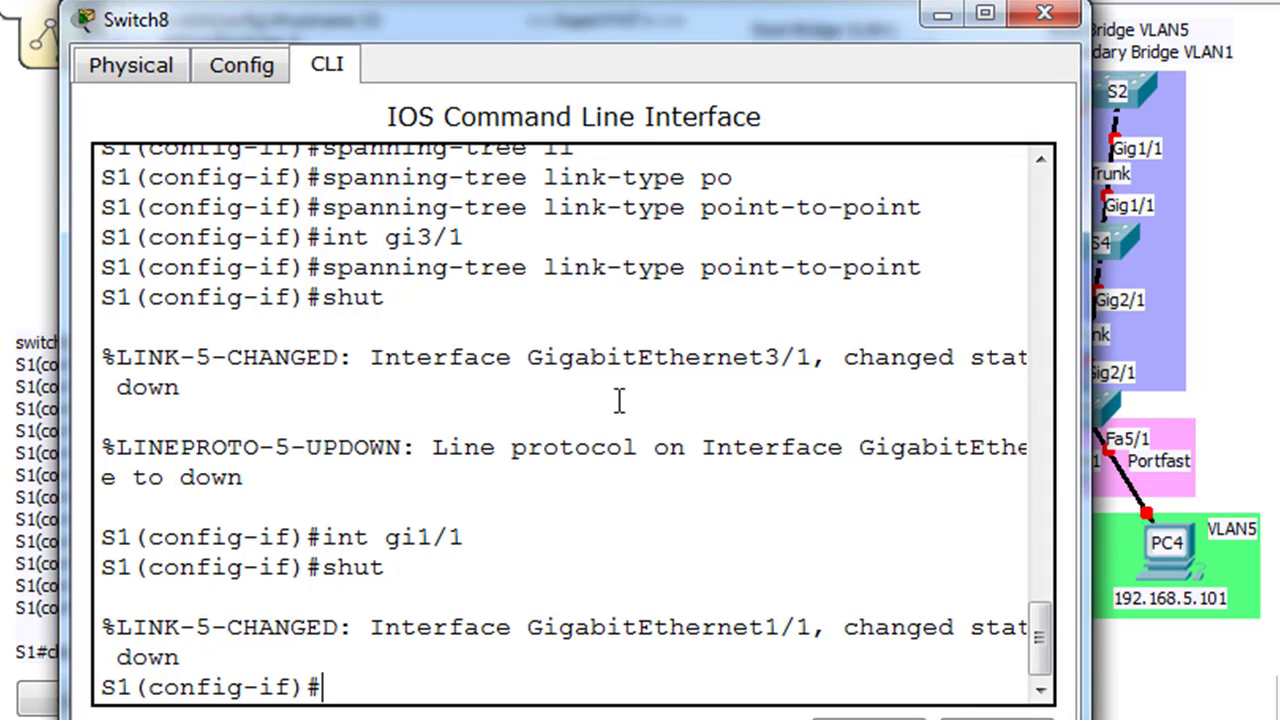
pyautogui.press('Up')
pyautogui.press('Up')
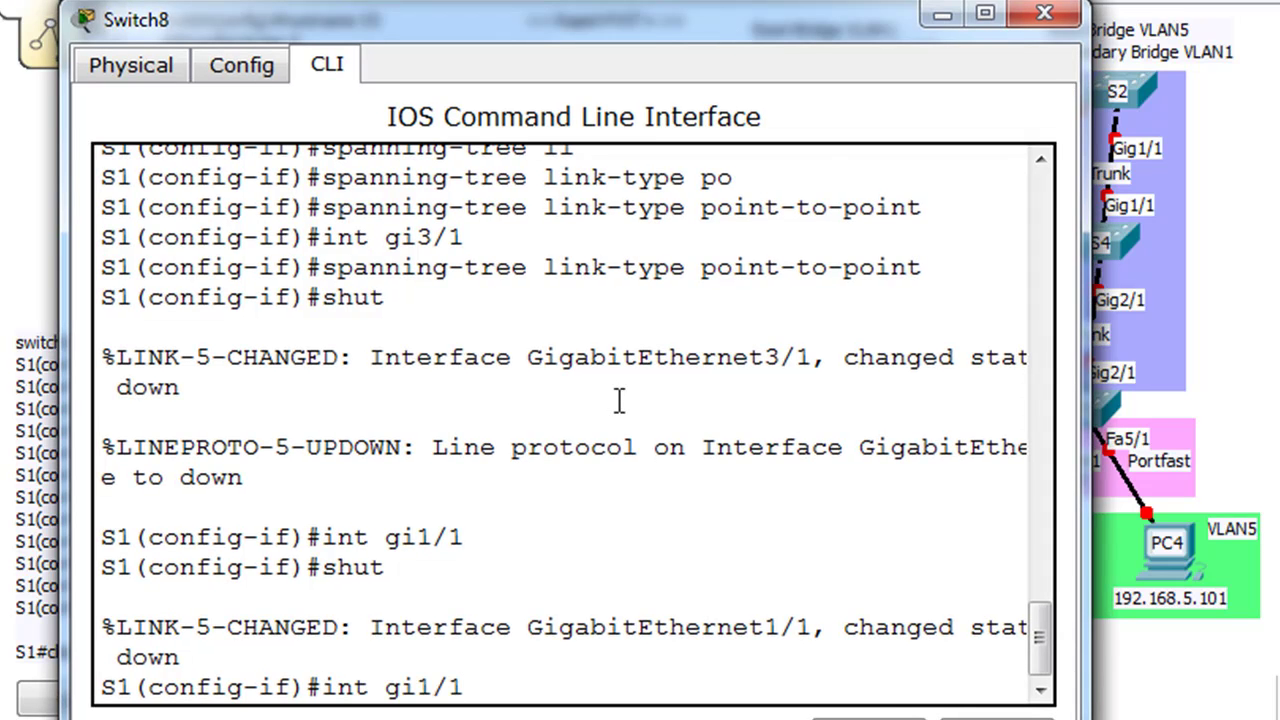
pyautogui.press('Return')
pyautogui.write('no shut')
pyautogui.press('Return')
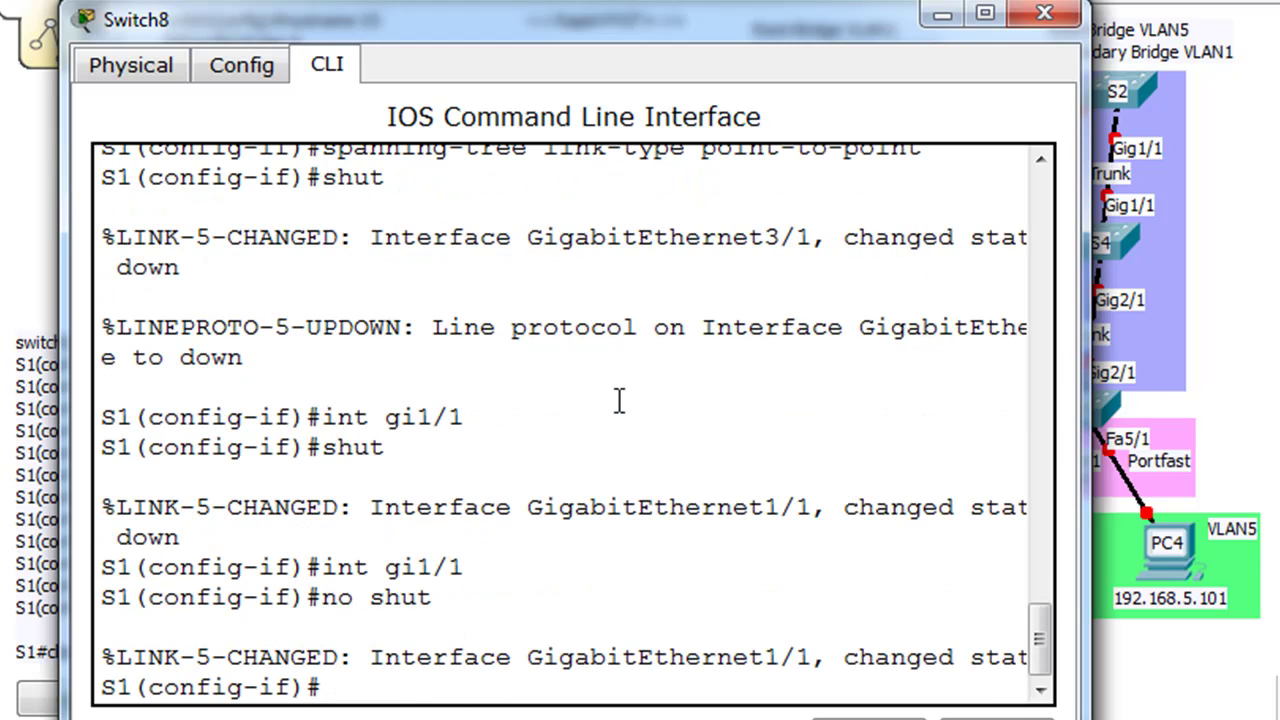
# Re-enable interface gi3/1 on S1 with no shut and close the switch's window
pyautogui.press('Up')
pyautogui.press('Up')
pyautogui.press('Up')
pyautogui.press('Down')
pyautogui.press('Left')
pyautogui.press('Left')
pyautogui.press('BackSpace')
pyautogui.write('3')
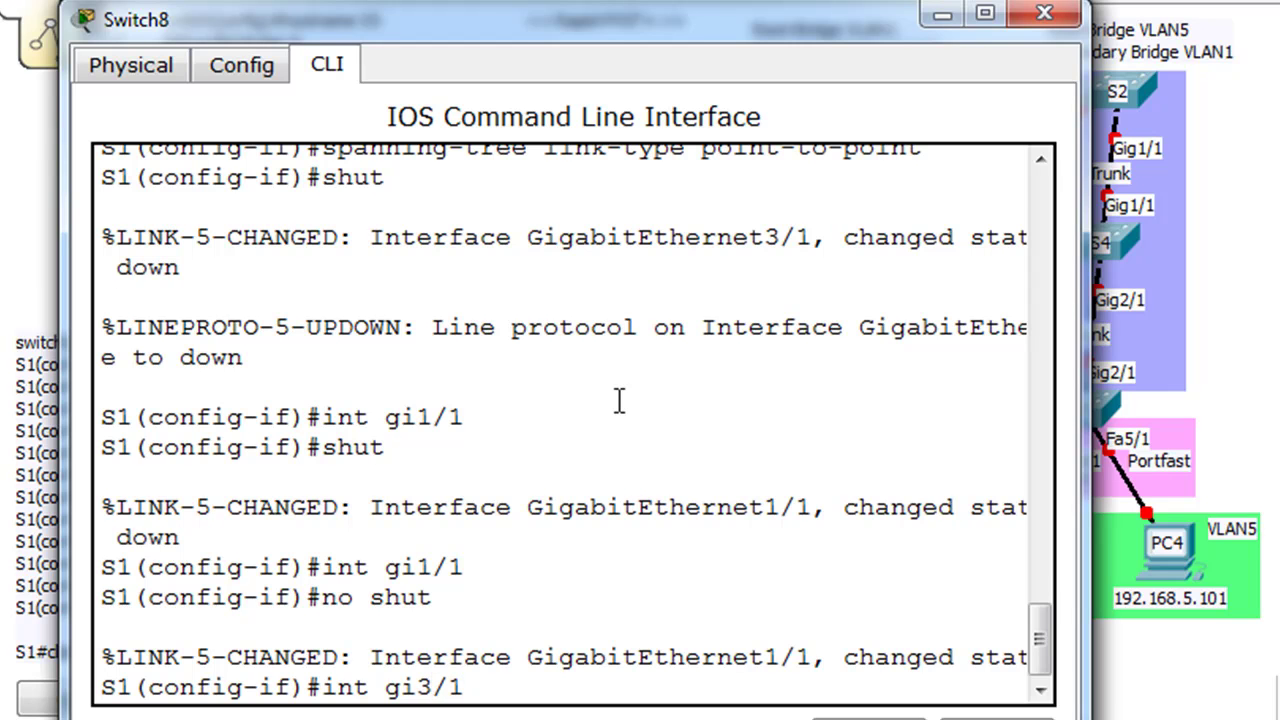
pyautogui.press('Return')
pyautogui.press('Up')
pyautogui.press('Up')
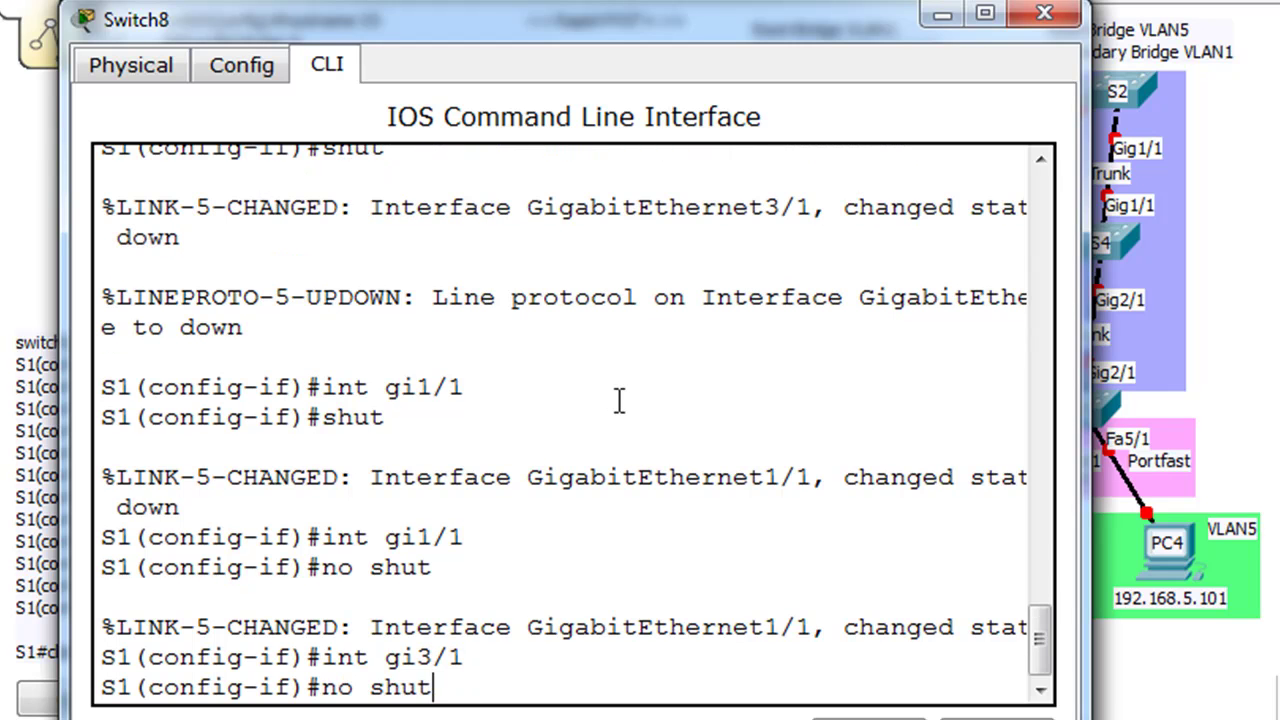
pyautogui.press('Return')
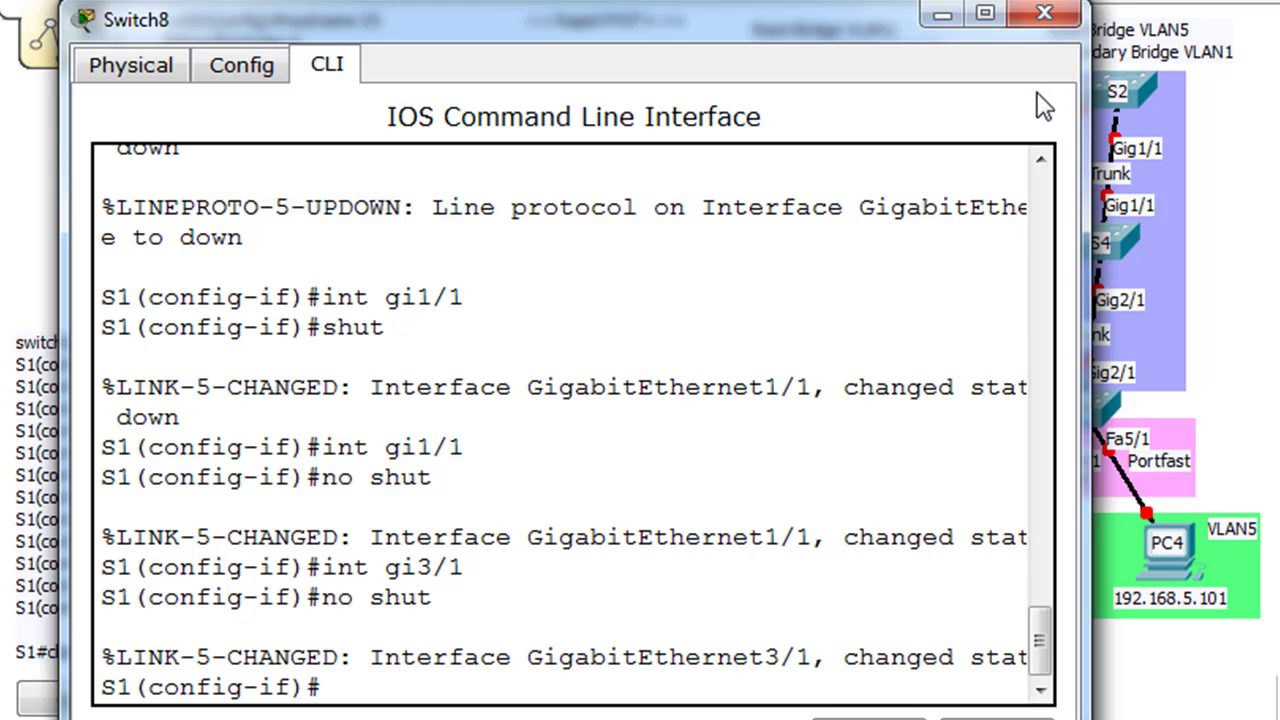
pyautogui.click(1045, 14)
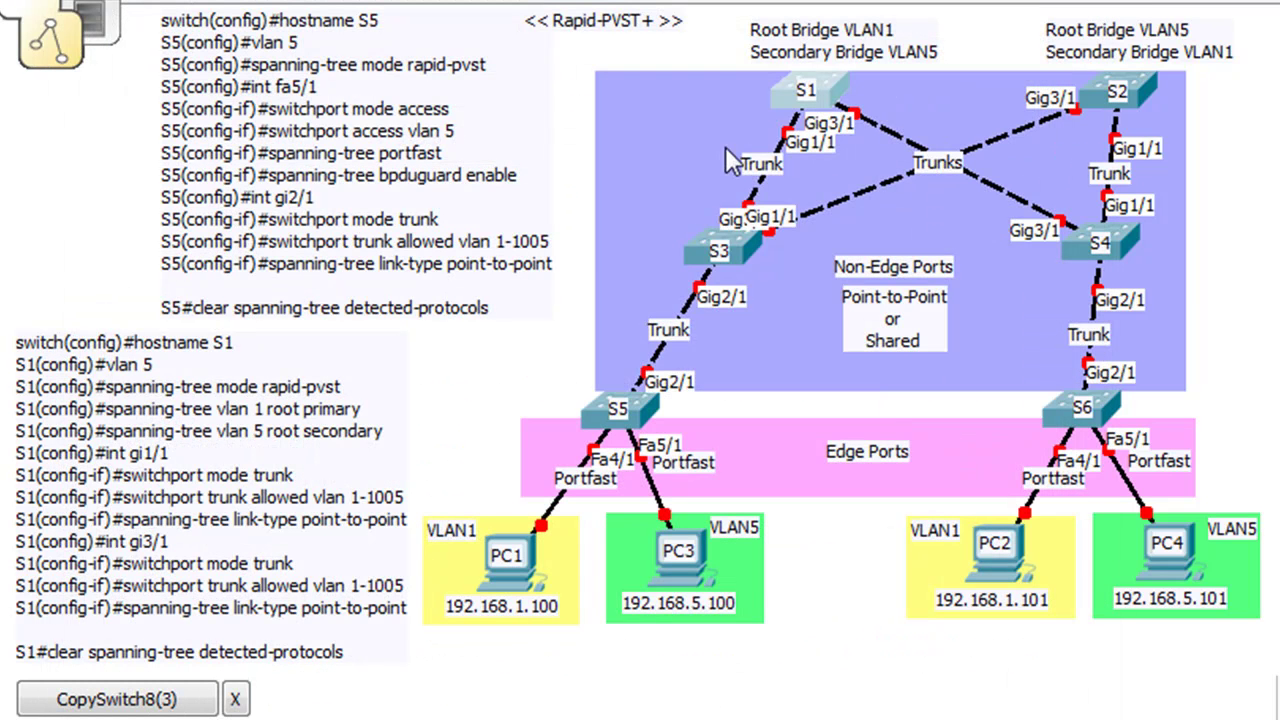
# Open the command line of S2 and re-enable interface gi3/1 with no shut
pyautogui.moveTo(842, 108)
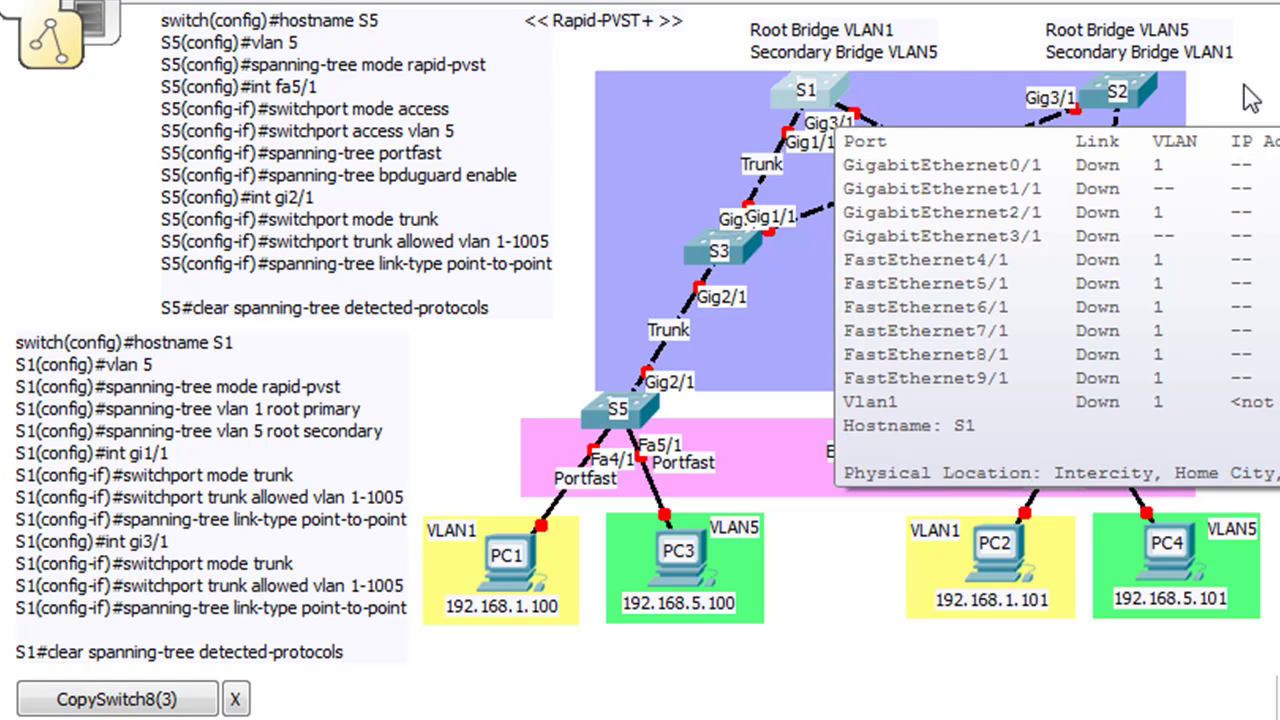
pyautogui.moveTo(746, 249)
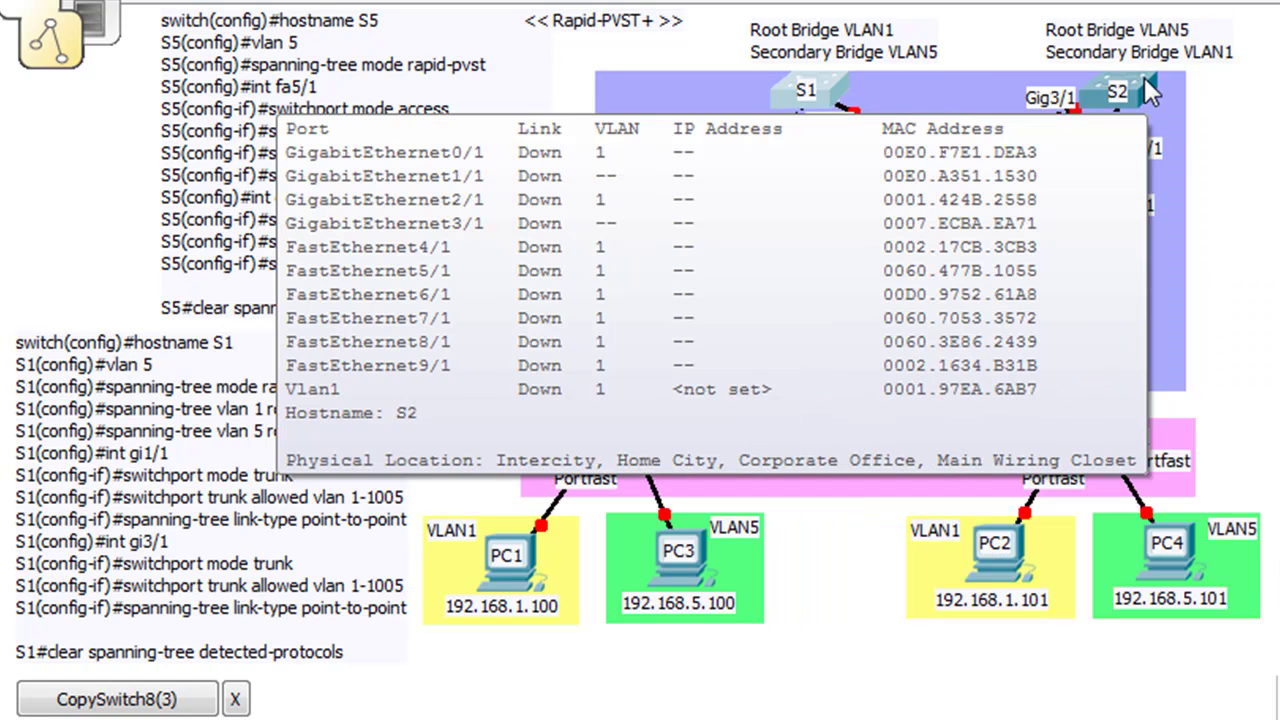
pyautogui.click(1144, 80)
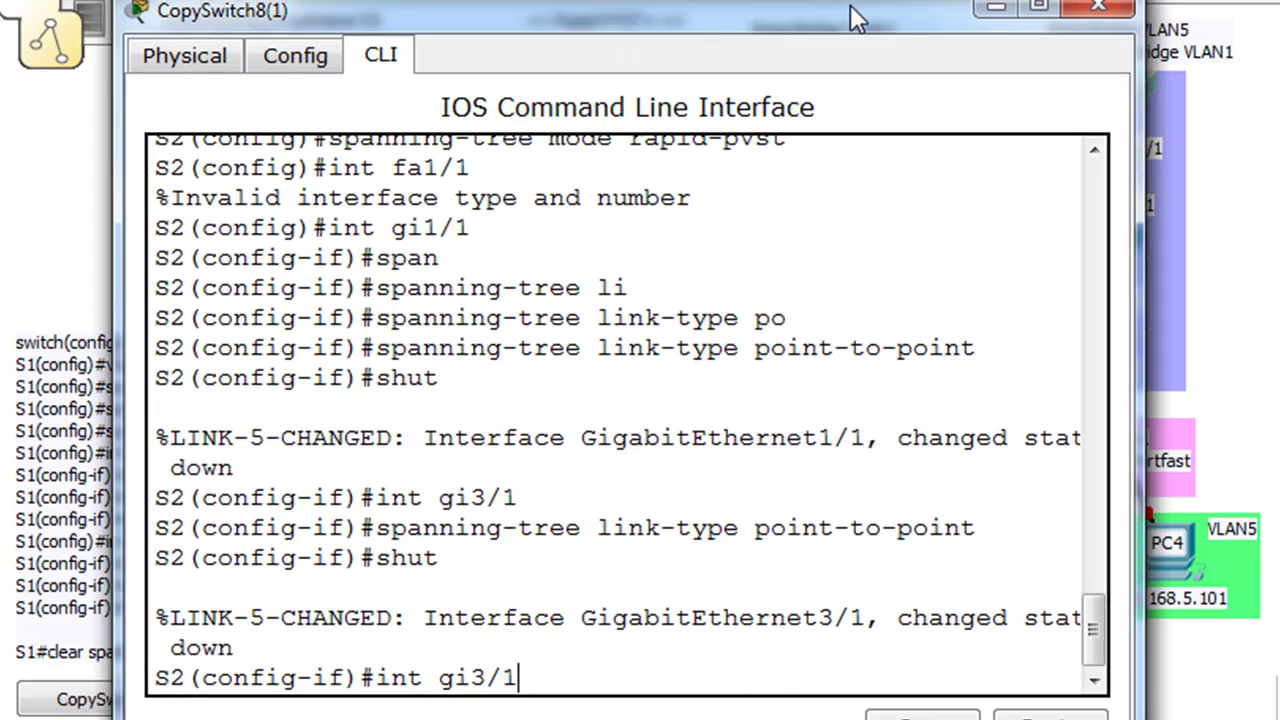
pyautogui.moveTo(857, 17); pyautogui.dragTo(806, 9)
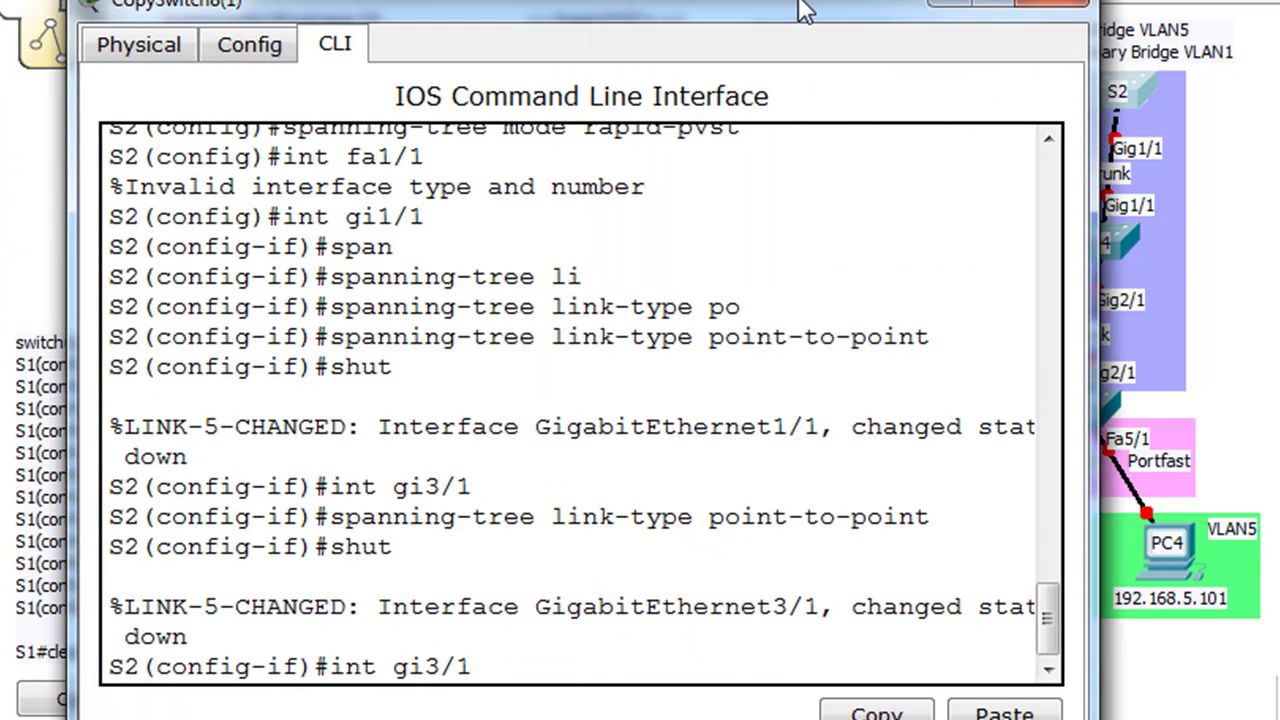
pyautogui.press('Return')
pyautogui.write('no shut')
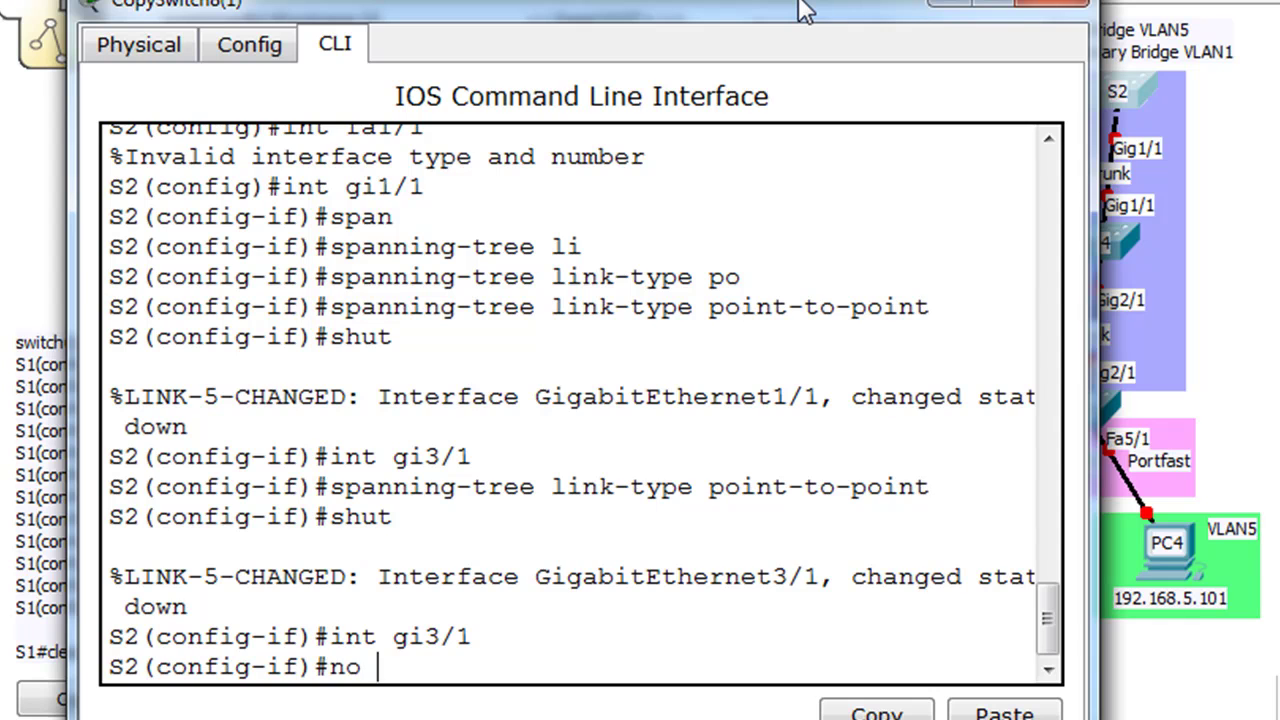
pyautogui.press('Return')
# Re-enable interface gi1/1 on S2 with no shut and close the switch's window
pyautogui.press('Up')
pyautogui.press('Up')
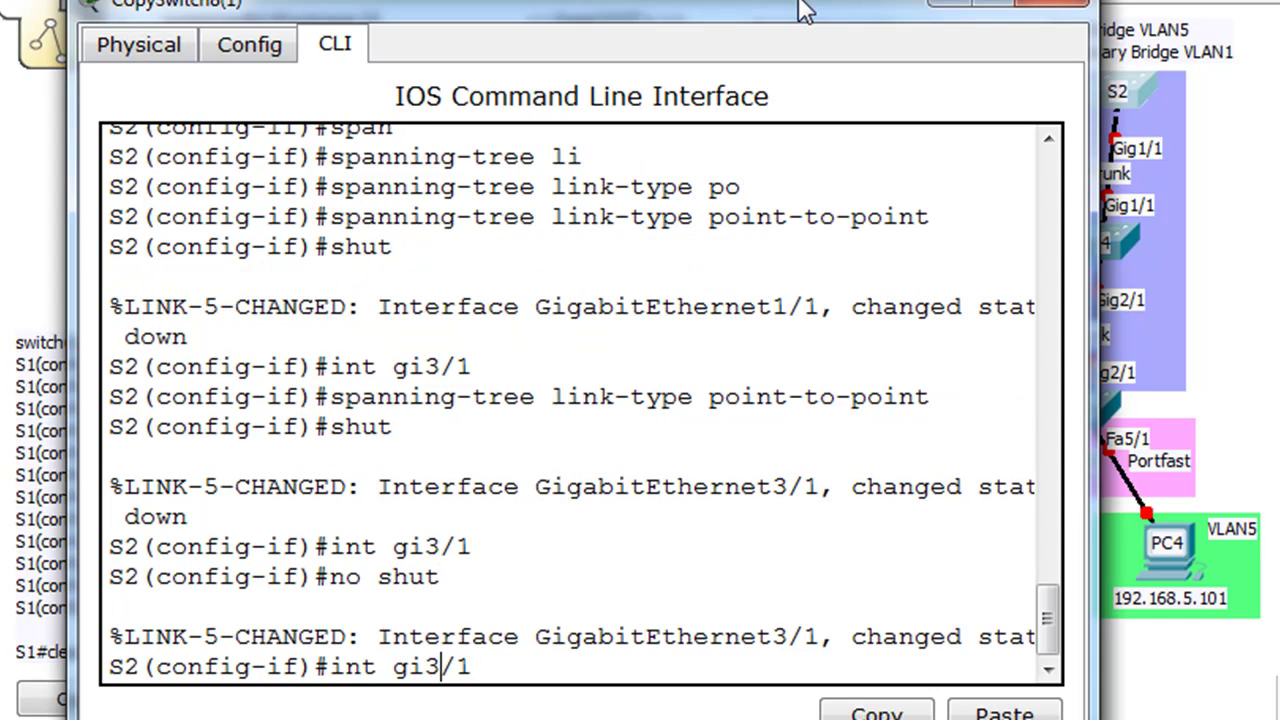
pyautogui.press('Return')
pyautogui.write('no shut')
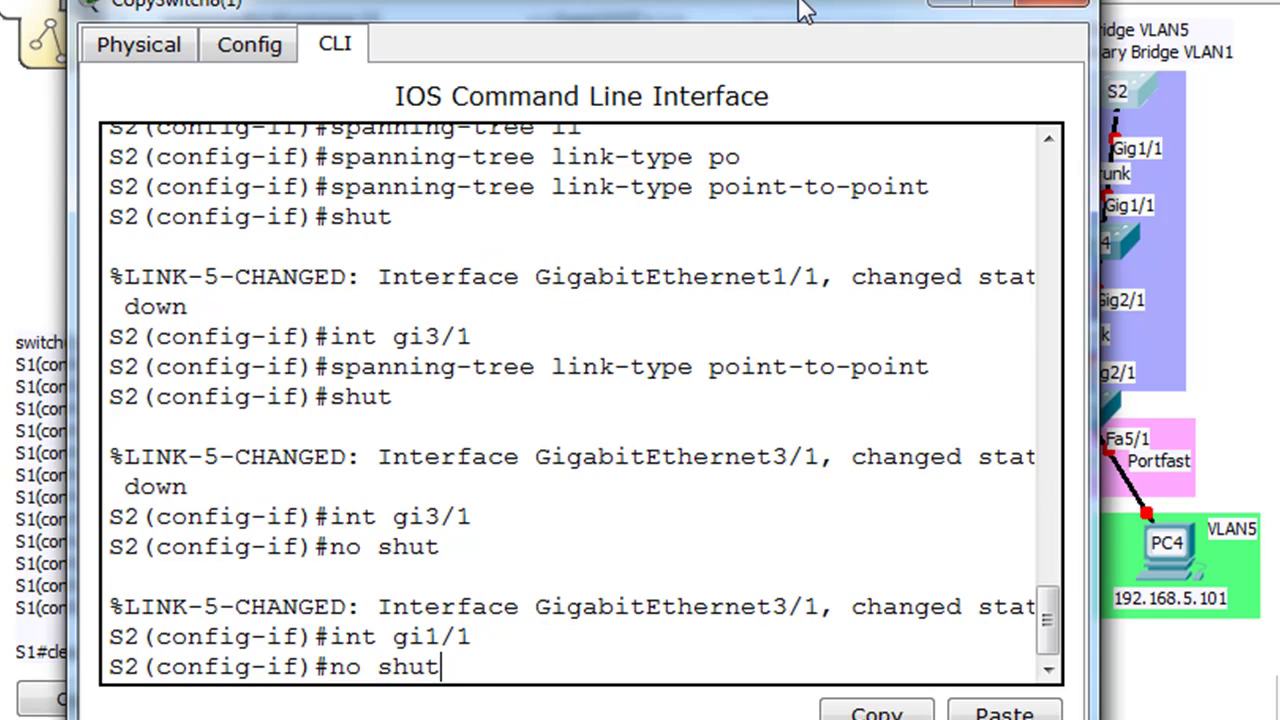
pyautogui.press('Return')
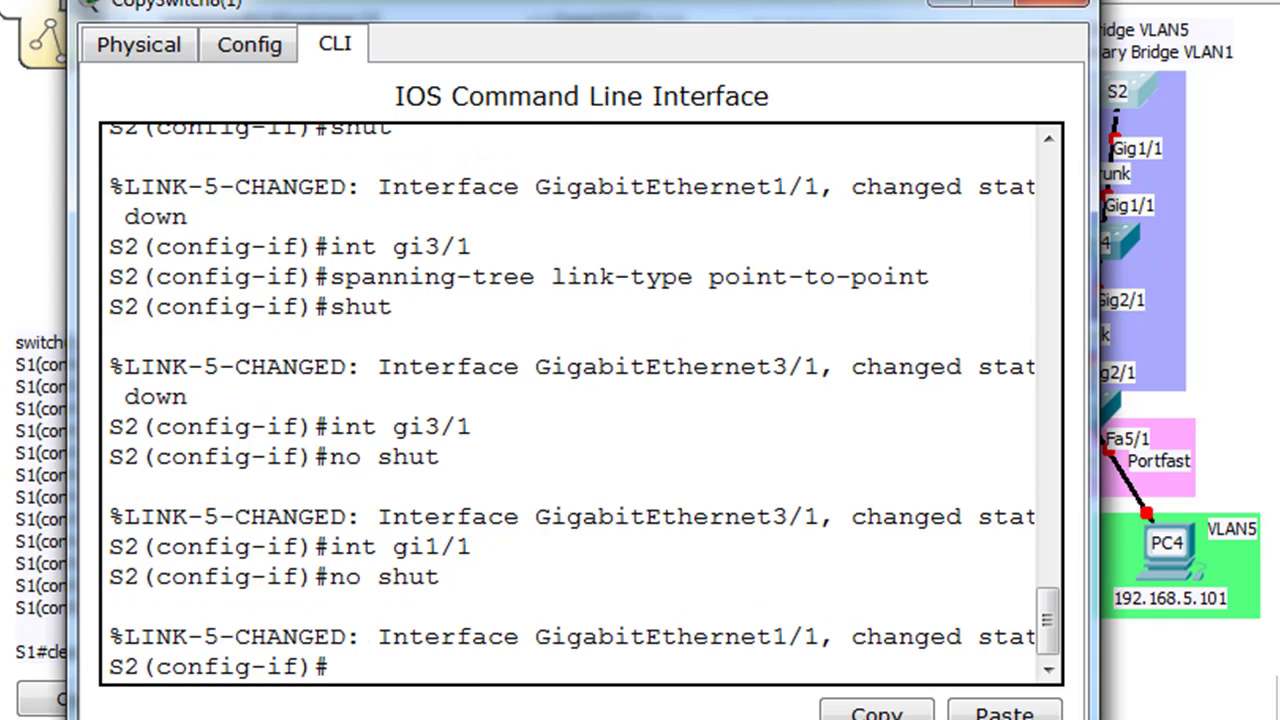
pyautogui.click(1068, 6)
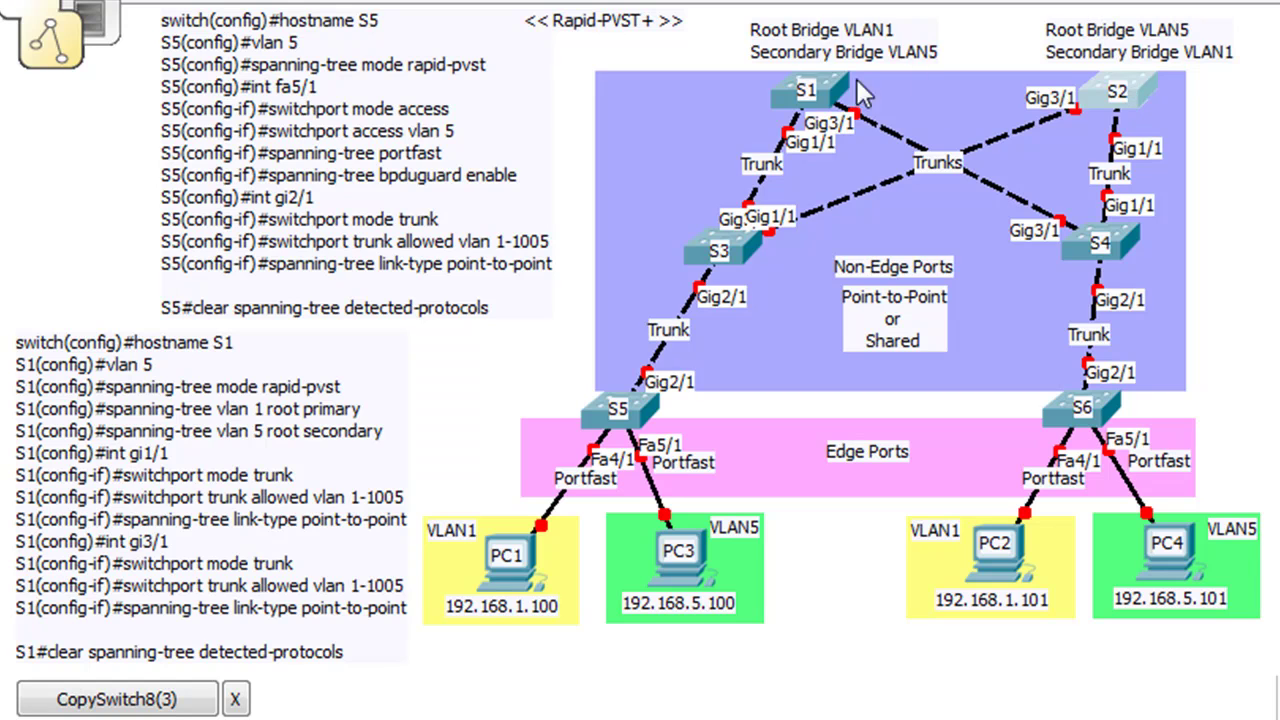
# Open the configuration window of S3
pyautogui.click(748, 245)
pyautogui.moveTo(548, 8); pyautogui.dragTo(914, 2)
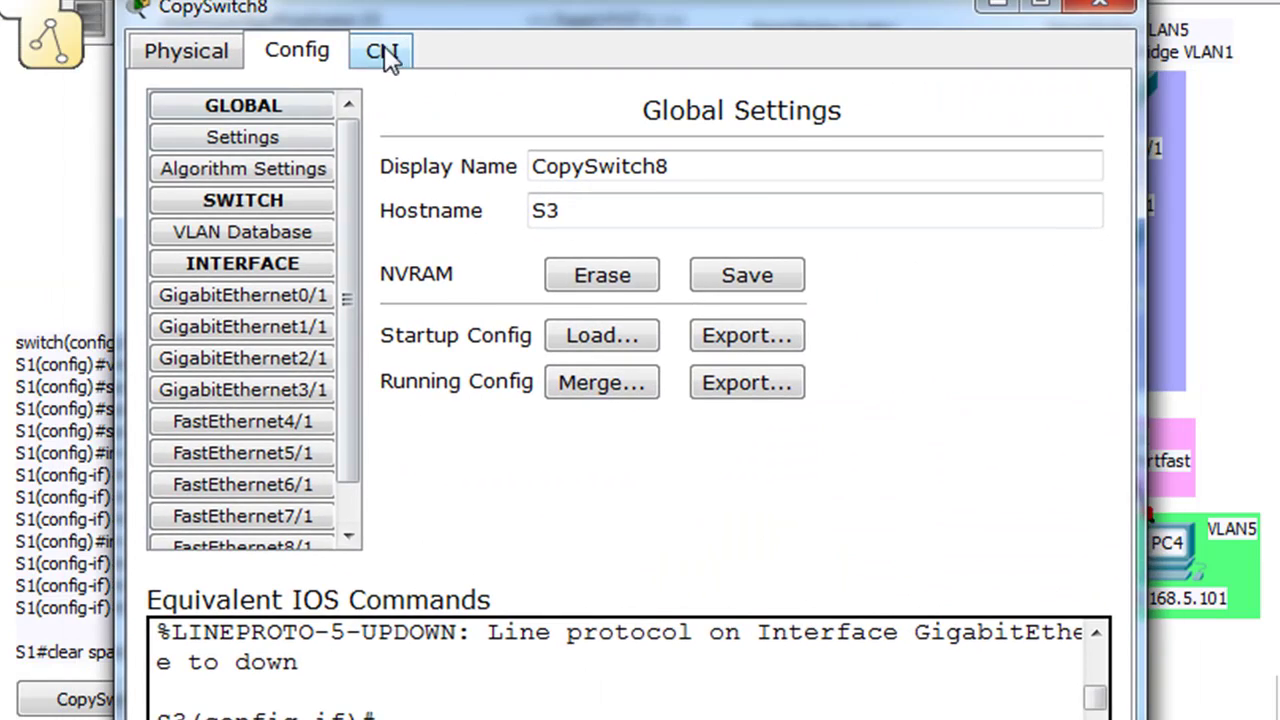